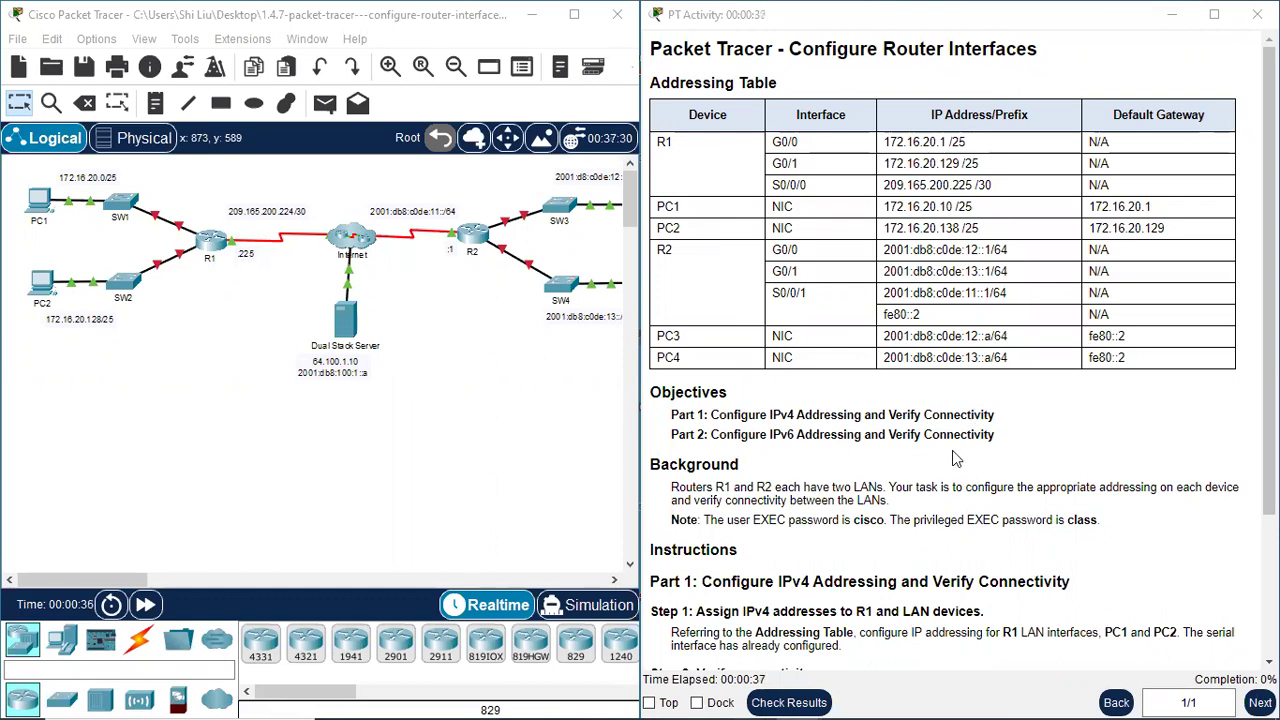
Examine the activity instructions and the network topology, covering the R1 LANs with PC1 and PC2 and the R2 LANs with PC3 and PC4.
{"action": "scroll", "coordinate": [1048, 457], "scroll_direction": "down", "scroll_amount": 4}
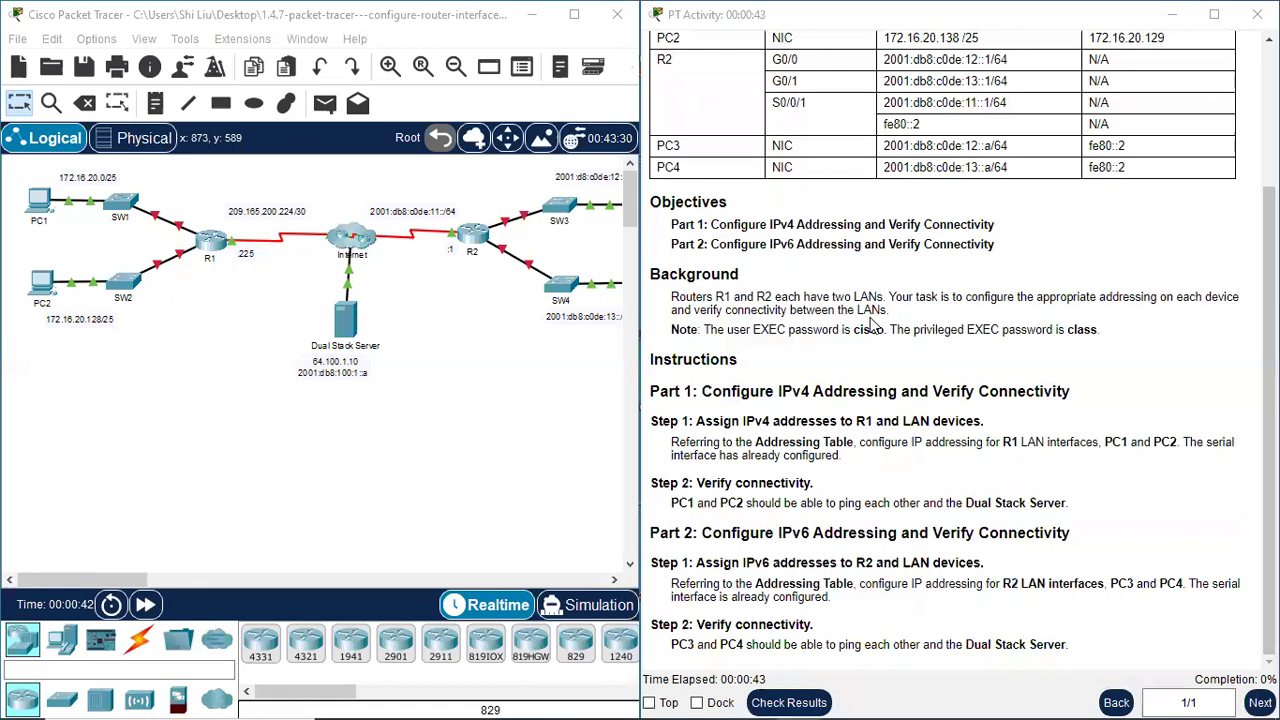
{"action": "left_click", "coordinate": [213, 236]}
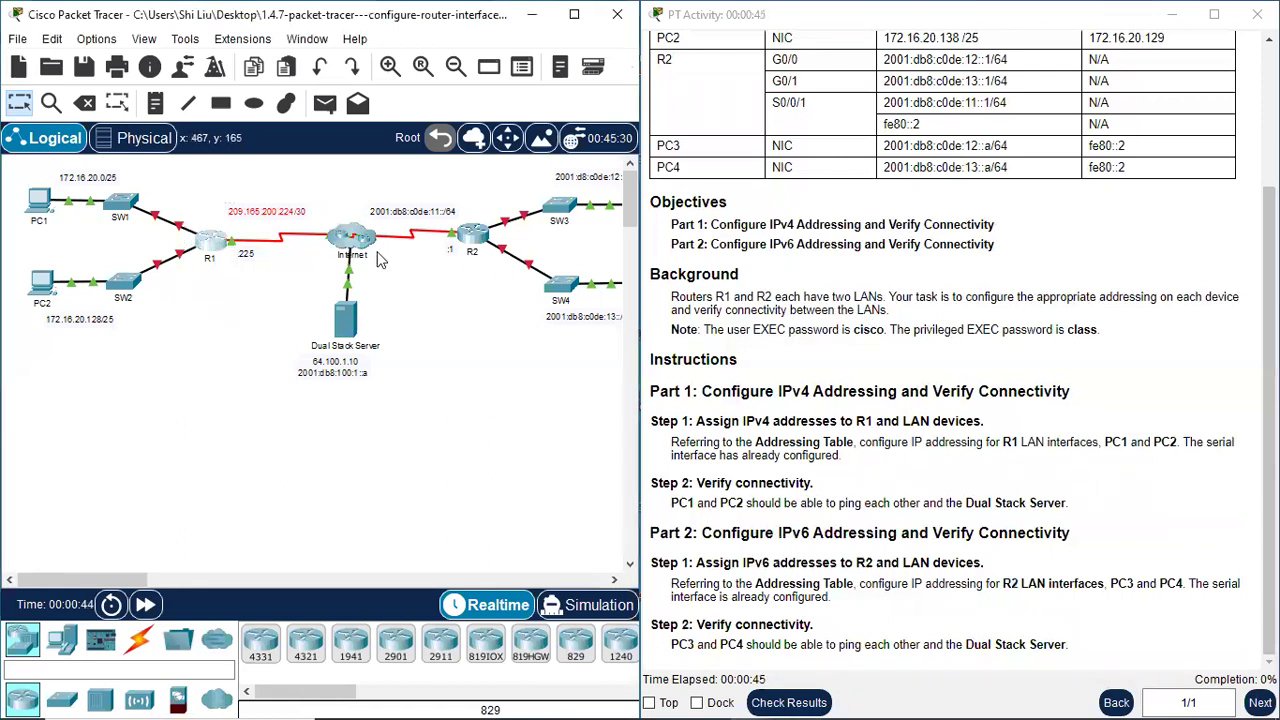
{"action": "left_click_drag", "start_coordinate": [451, 185], "coordinate": [503, 337]}
{"action": "left_click_drag", "start_coordinate": [18, 170], "coordinate": [144, 212]}
{"action": "left_click_drag", "start_coordinate": [33, 252], "coordinate": [182, 342]}
{"action": "left_click_drag", "start_coordinate": [73, 577], "coordinate": [143, 578]}
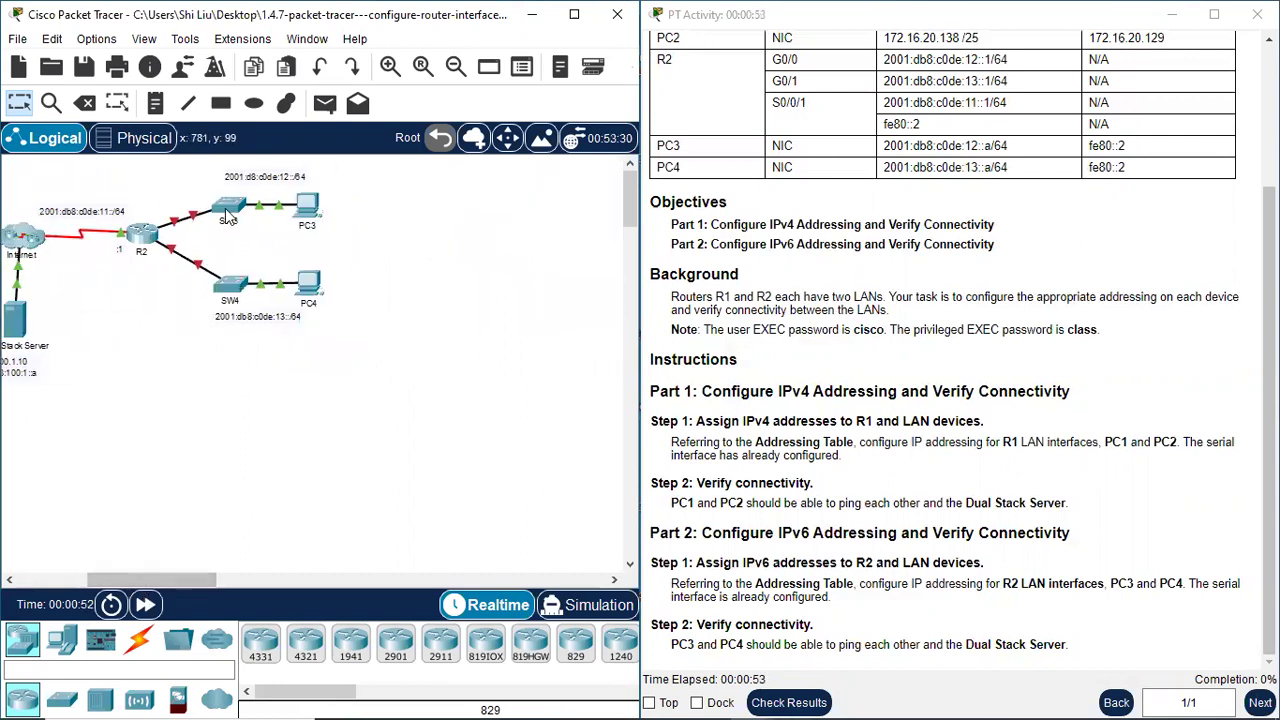
{"action": "left_click_drag", "start_coordinate": [184, 180], "coordinate": [360, 240]}
{"action": "left_click_drag", "start_coordinate": [195, 255], "coordinate": [366, 356]}
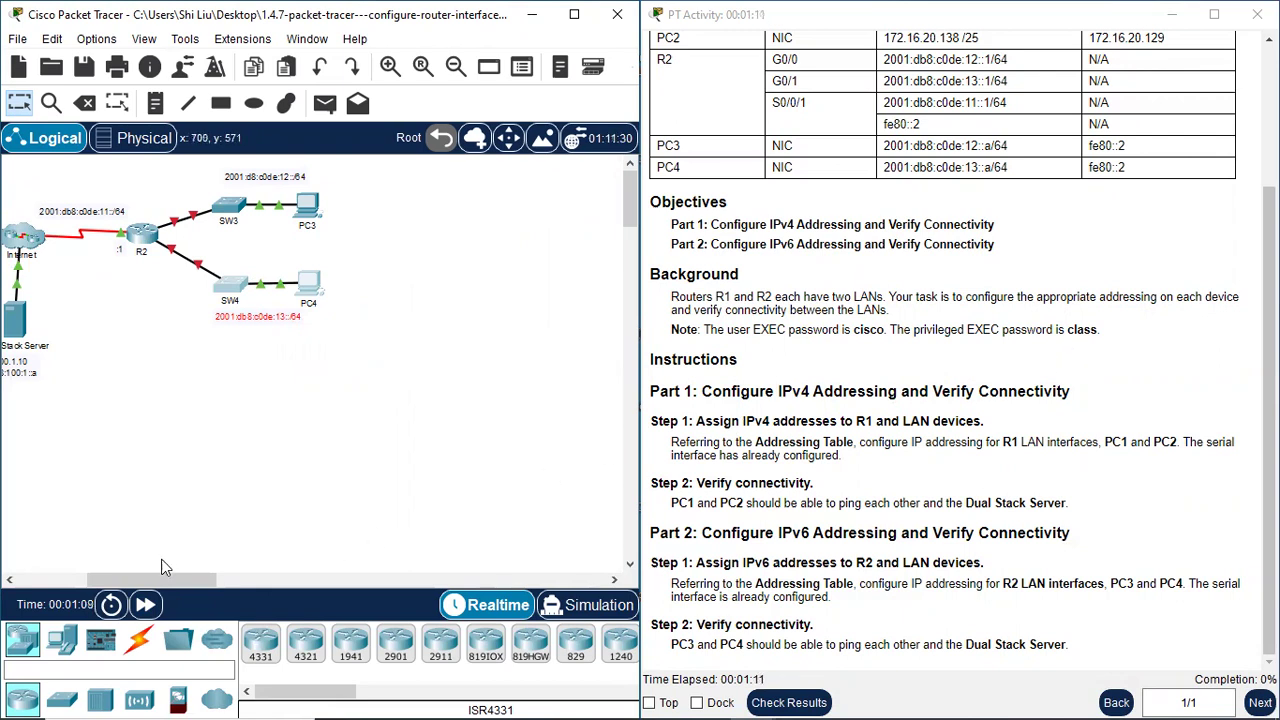
{"action": "left_click_drag", "start_coordinate": [136, 581], "coordinate": [68, 581]}
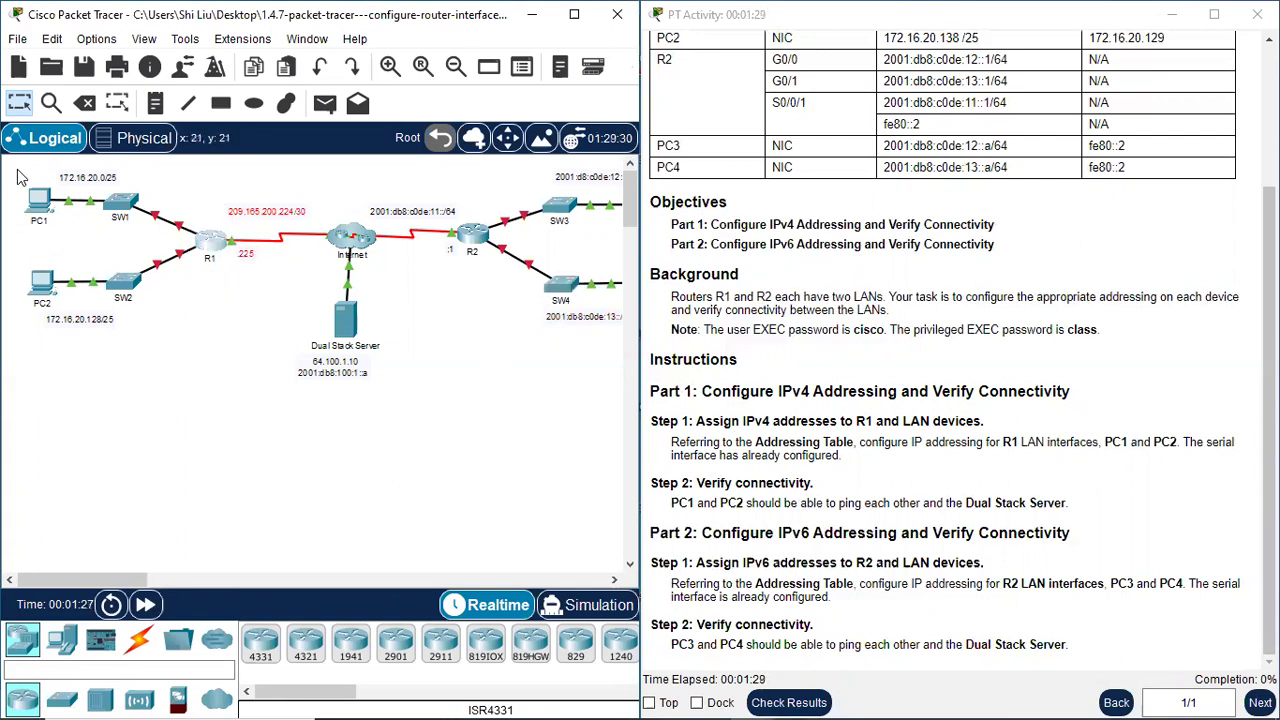
{"action": "left_click_drag", "start_coordinate": [17, 172], "coordinate": [74, 358]}
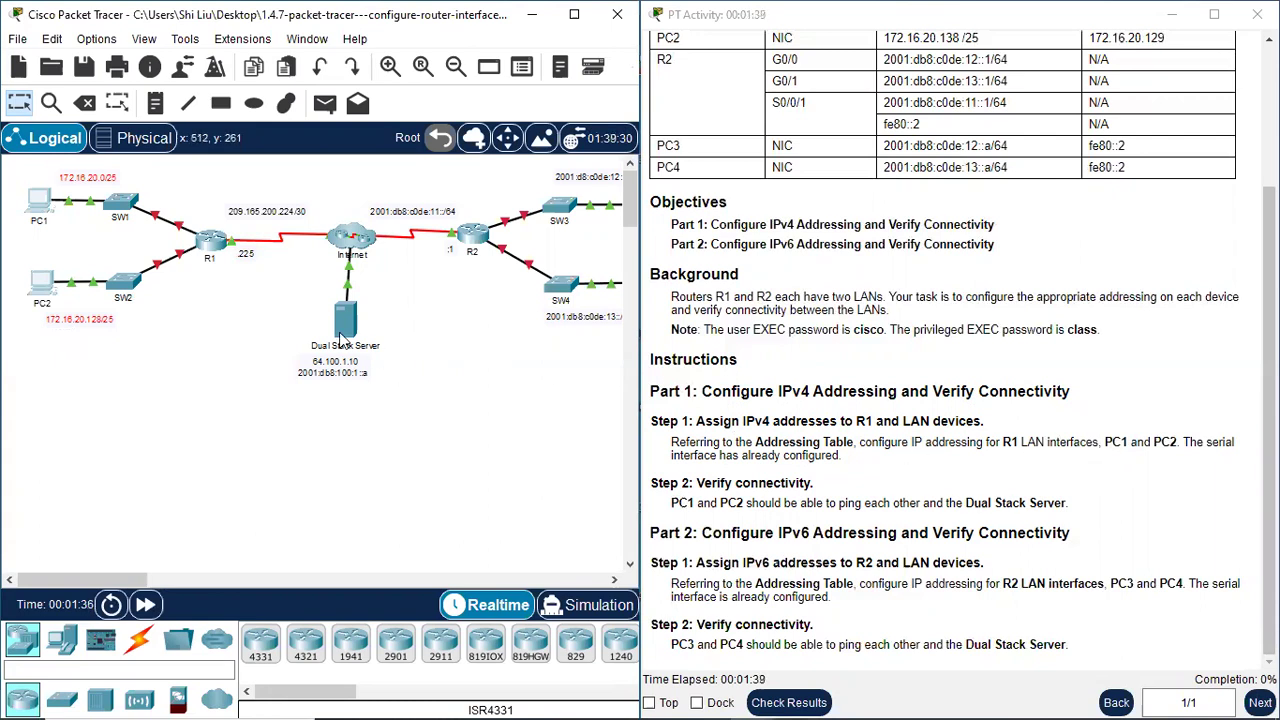
{"action": "left_click_drag", "start_coordinate": [165, 197], "coordinate": [203, 301]}
{"action": "mouse_move", "coordinate": [25, 176]}
{"action": "left_mouse_down"}
{"action": "mouse_move", "coordinate": [155, 222]}
{"action": "mouse_move", "coordinate": [162, 250]}
{"action": "left_mouse_up"}
{"action": "left_click_drag", "start_coordinate": [18, 256], "coordinate": [158, 353]}
{"action": "left_click_drag", "start_coordinate": [18, 172], "coordinate": [174, 244]}
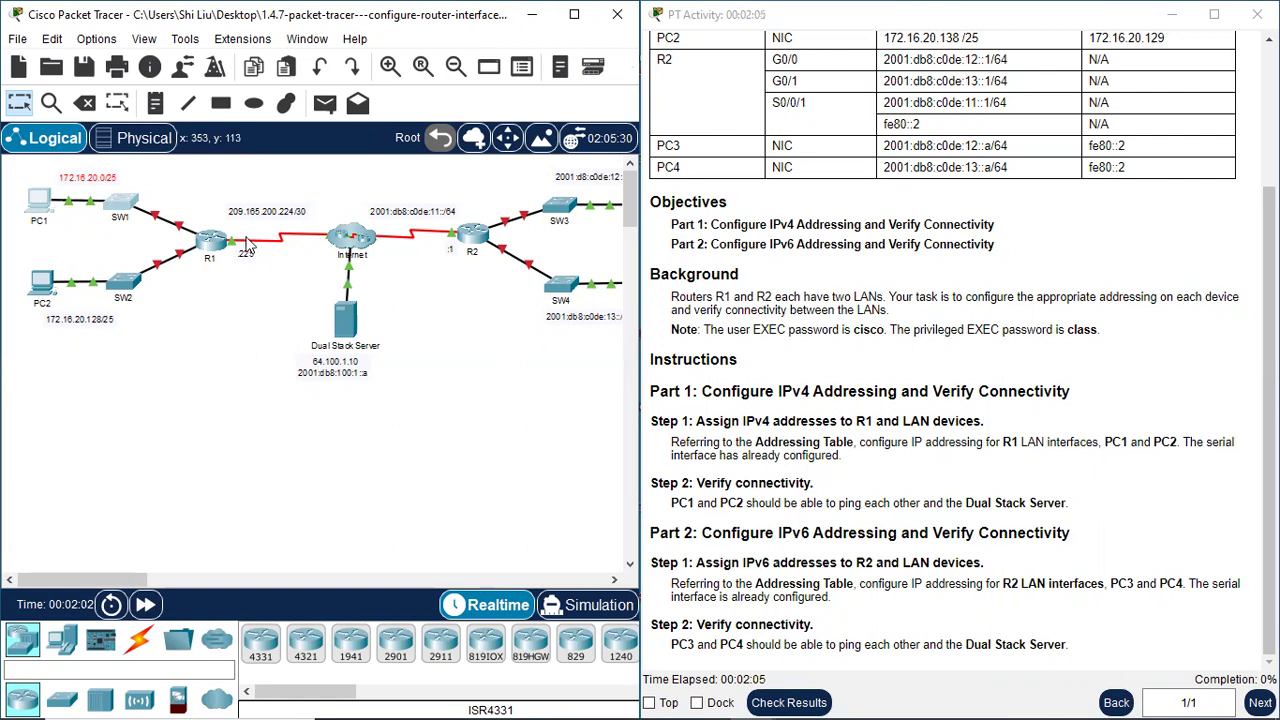
Set the preferences to always show port labels in the logical workspace and check the ports linking R1 to its switches.
{"action": "left_click", "coordinate": [108, 42]}
{"action": "left_click", "coordinate": [132, 61]}
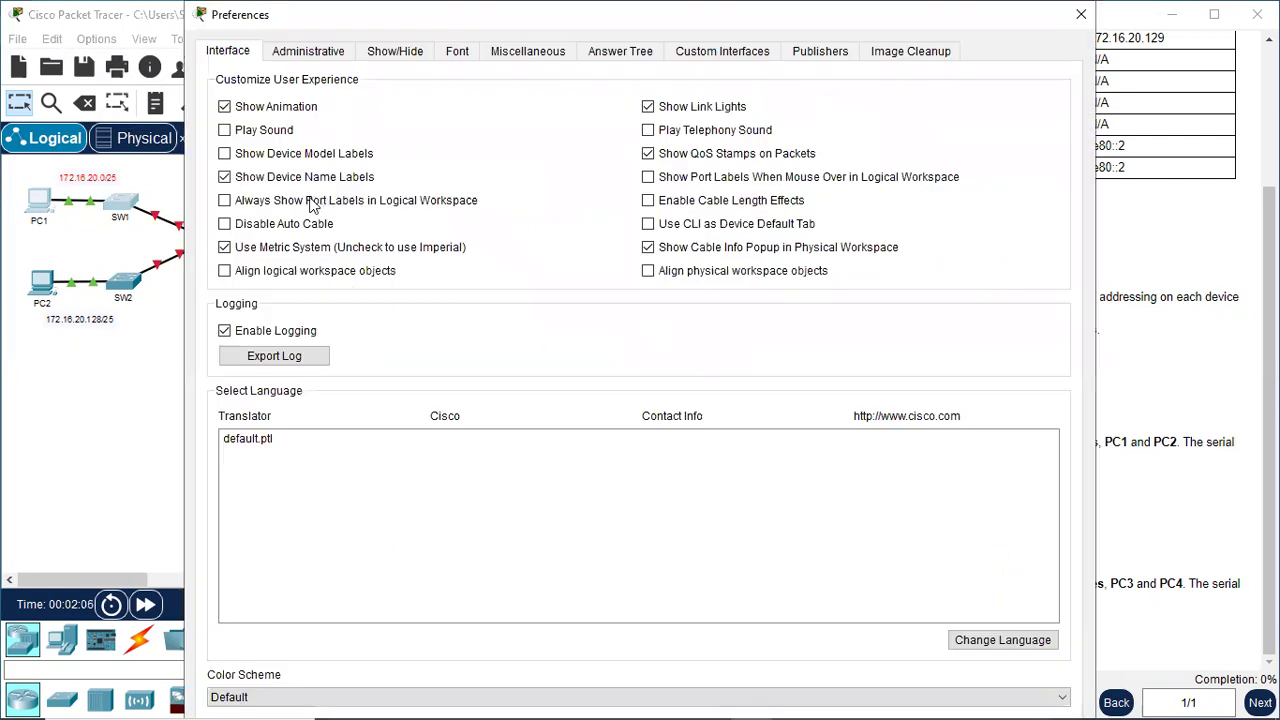
{"action": "left_click", "coordinate": [287, 202]}
{"action": "left_click", "coordinate": [1081, 14]}
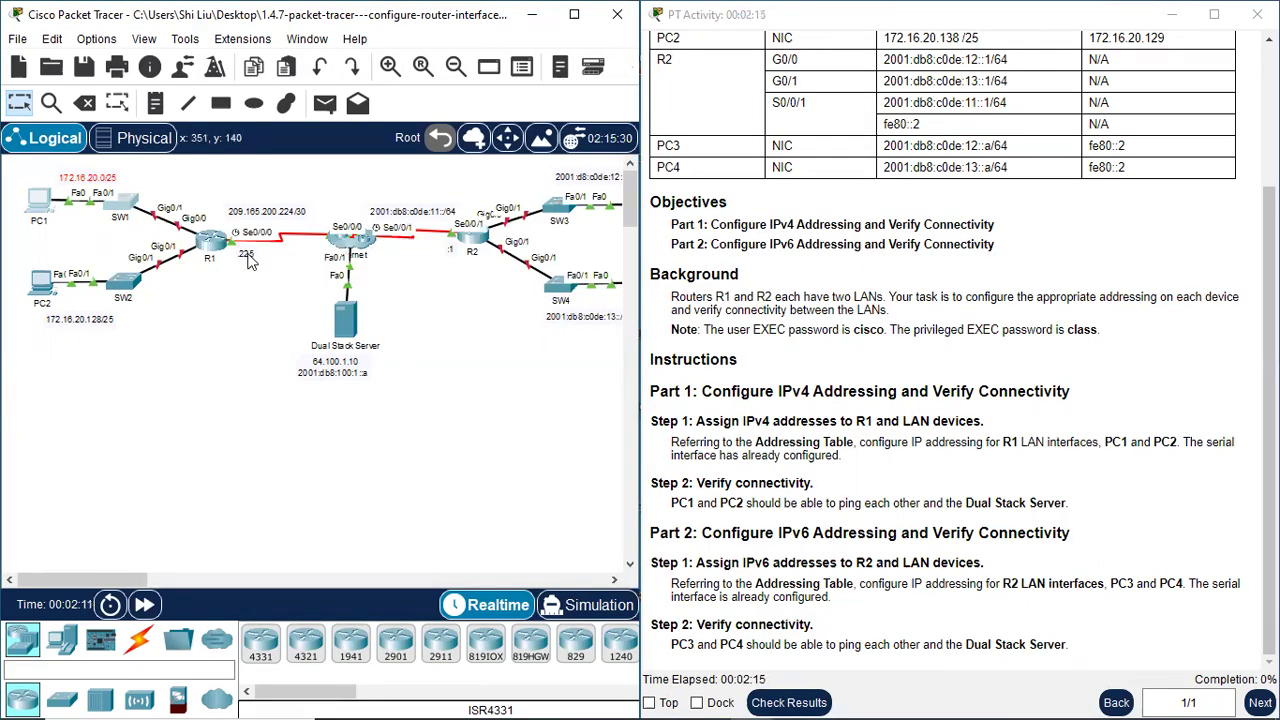
{"action": "left_click_drag", "start_coordinate": [163, 188], "coordinate": [192, 278]}
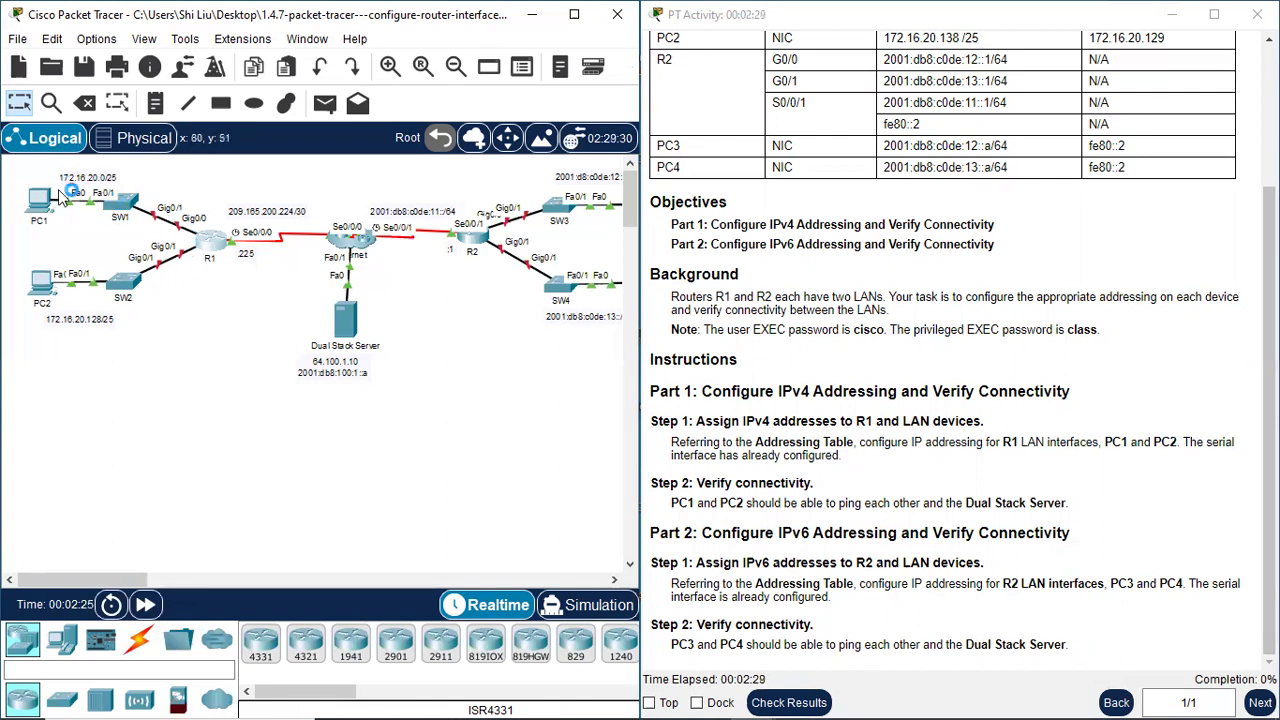
Log in to R1's command line with the user EXEC password, enter privileged mode with its password, and start global configuration with configure terminal.
{"action": "scroll", "coordinate": [770, 192], "scroll_direction": "up", "scroll_amount": 3}
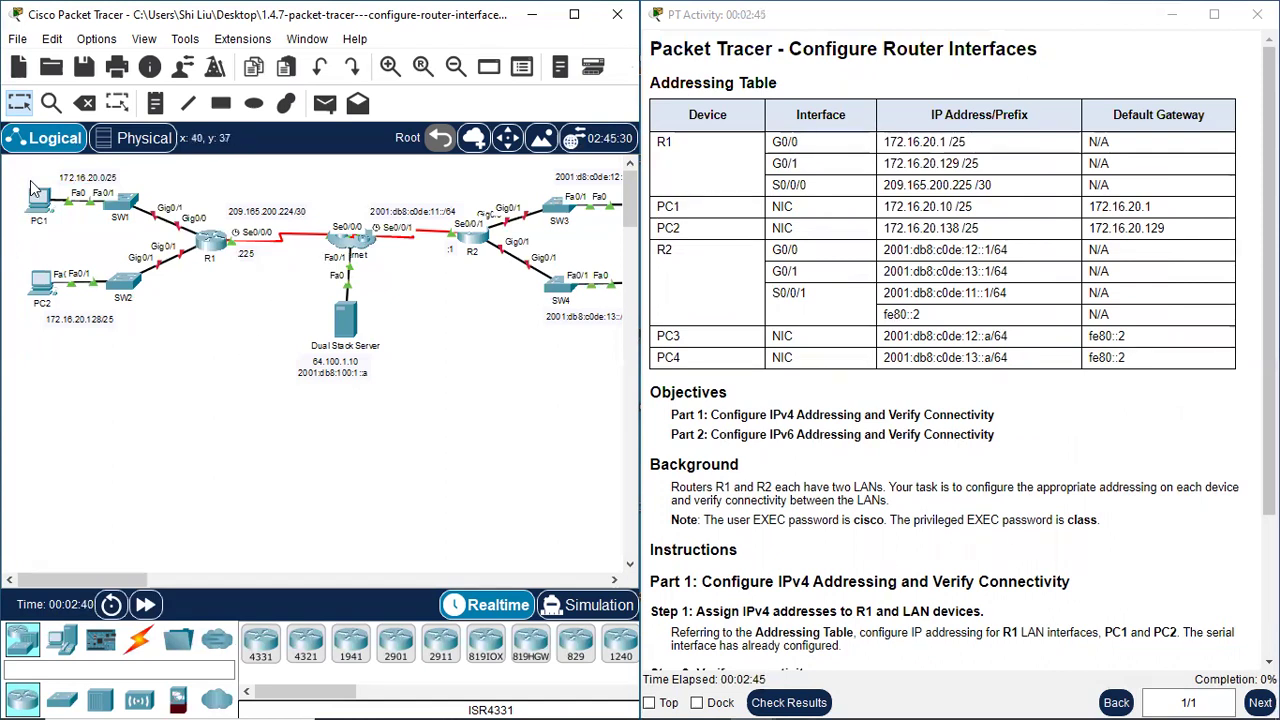
{"action": "left_click", "coordinate": [214, 248]}
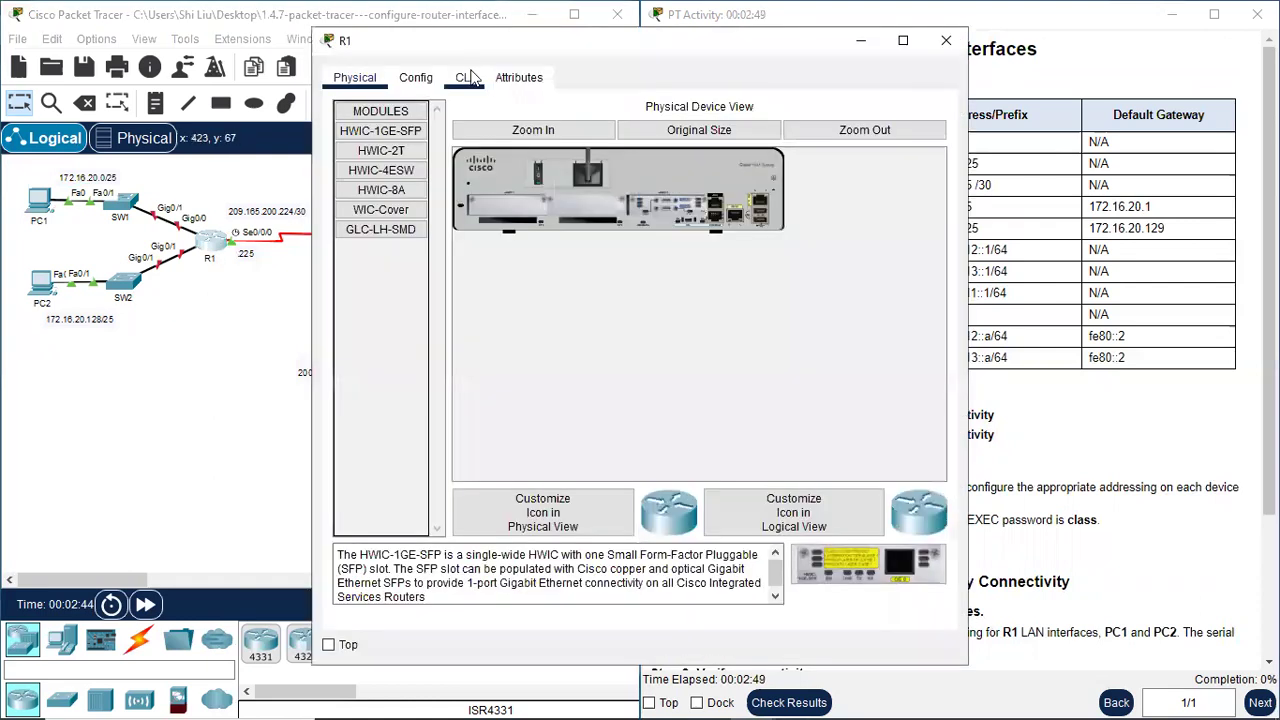
{"action": "left_click", "coordinate": [464, 77]}
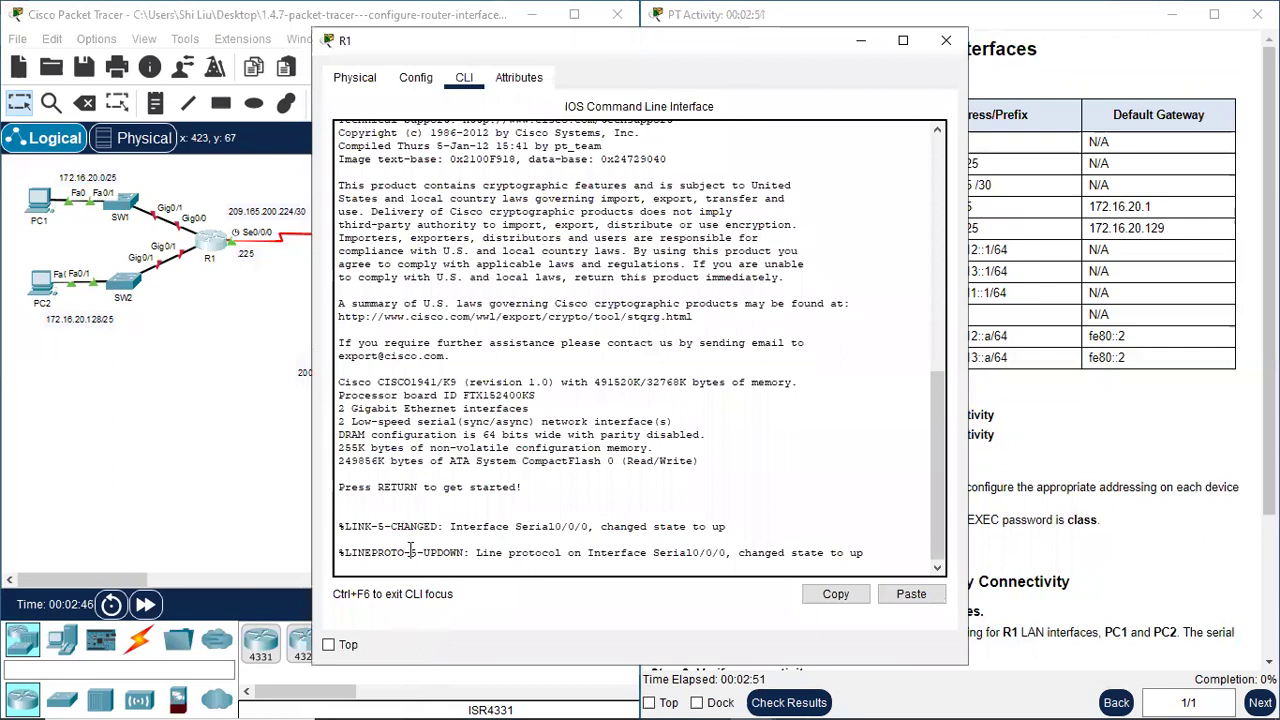
{"action": "key", "text": "Return"}
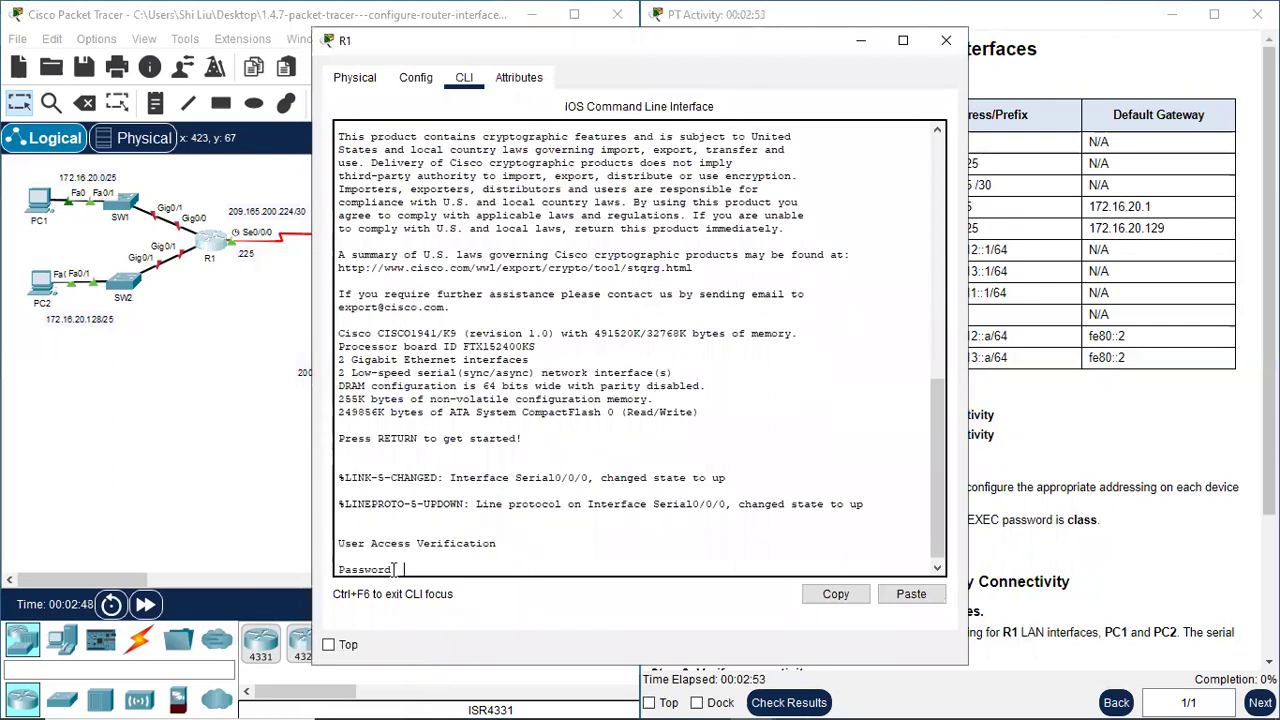
{"action": "key", "text": "Return"}
{"action": "type", "text": "enable"}
{"action": "key", "text": "Return"}
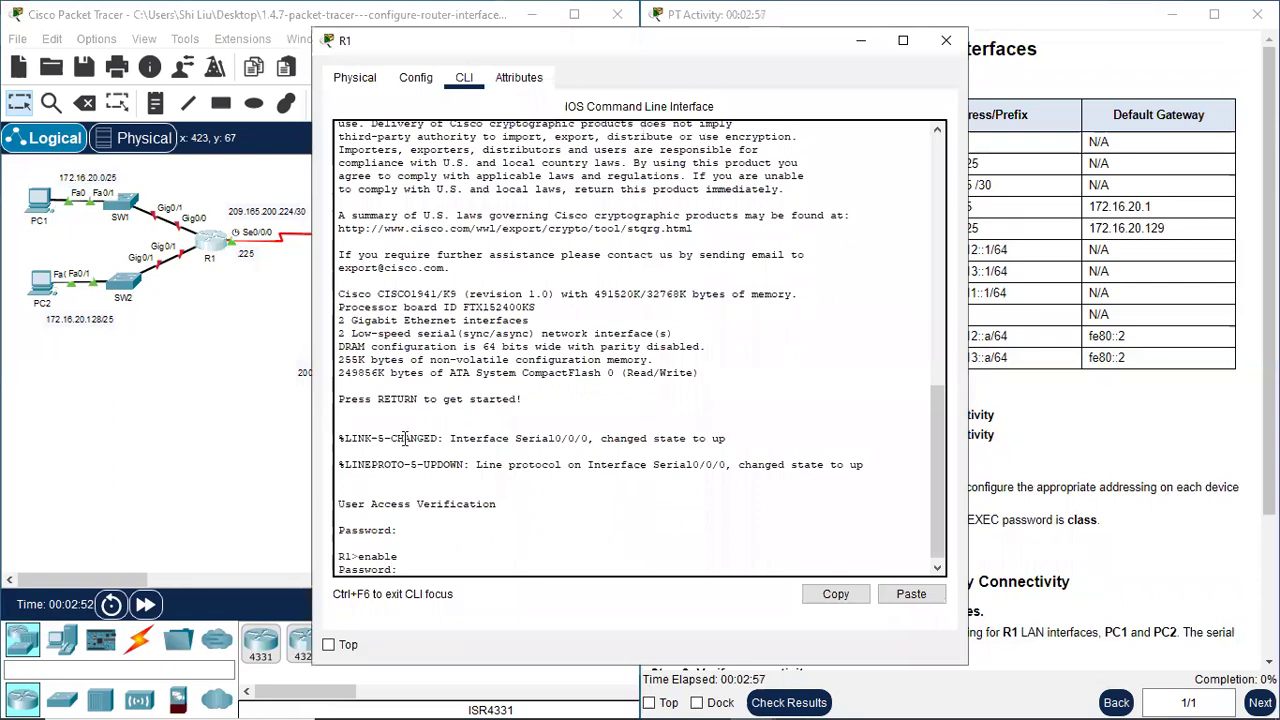
{"action": "key", "text": "Return"}
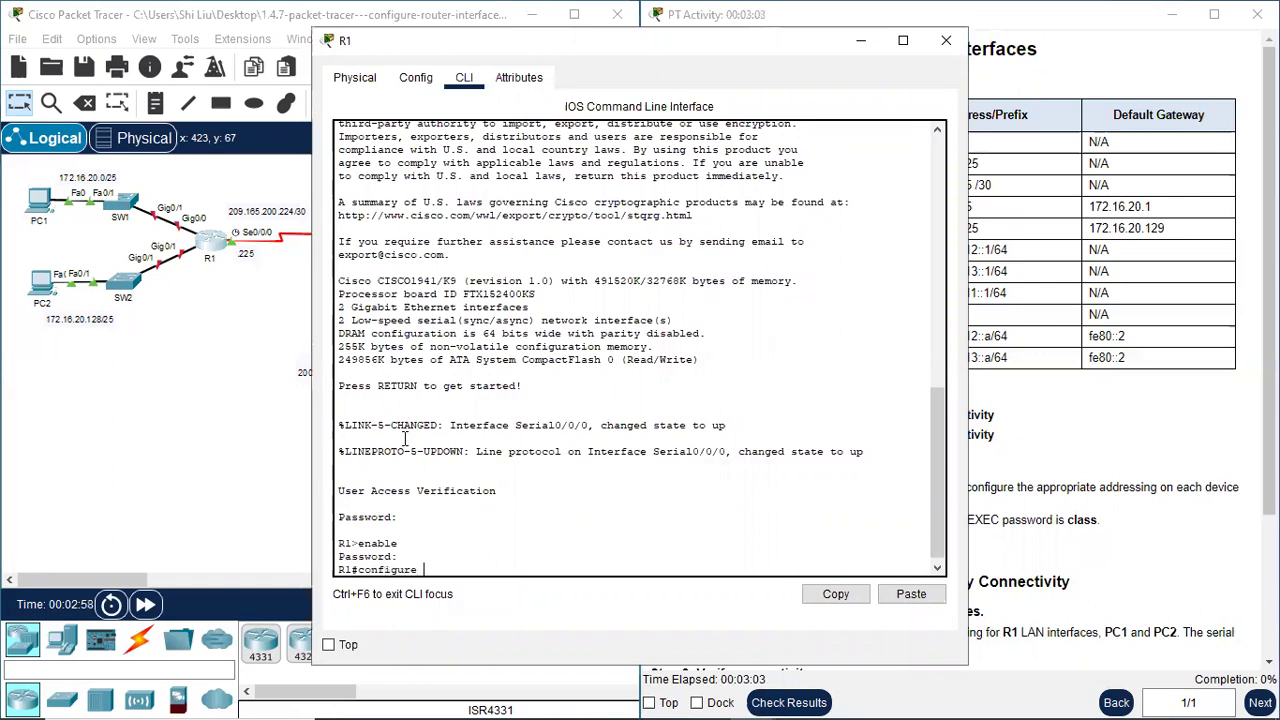
{"action": "key", "text": "Return"}
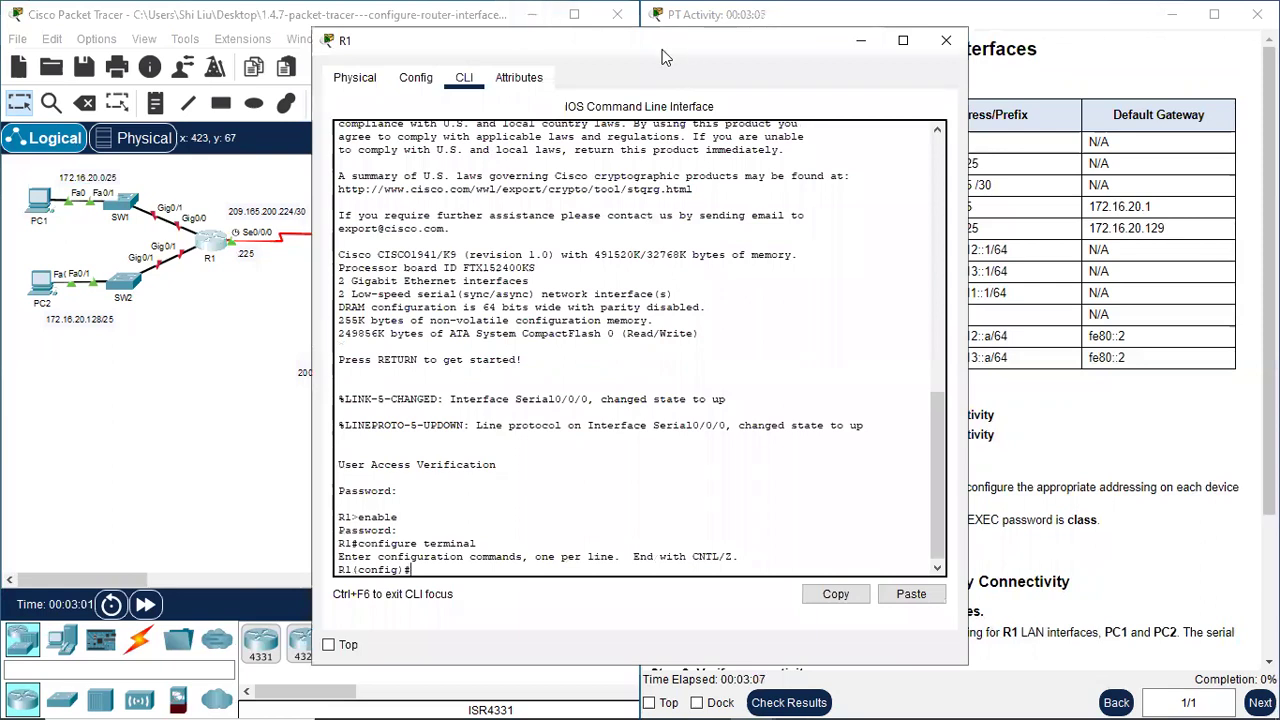
Keep the addressing table in view and configure R1's interface g0/0 with IP address 172.16.20.1 and mask 255.255.255.128, enabling it with no shutdown.
{"action": "left_click_drag", "start_coordinate": [660, 57], "coordinate": [349, 43]}
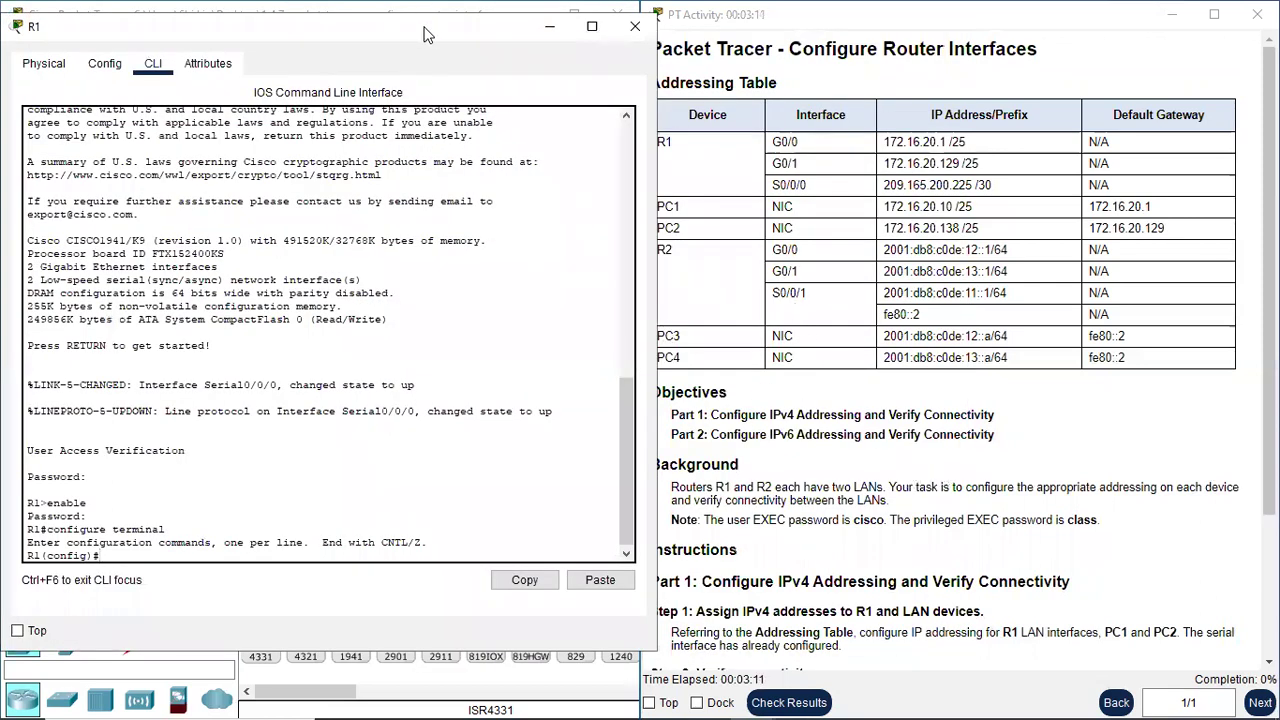
{"action": "left_click_drag", "start_coordinate": [436, 42], "coordinate": [429, 42]}
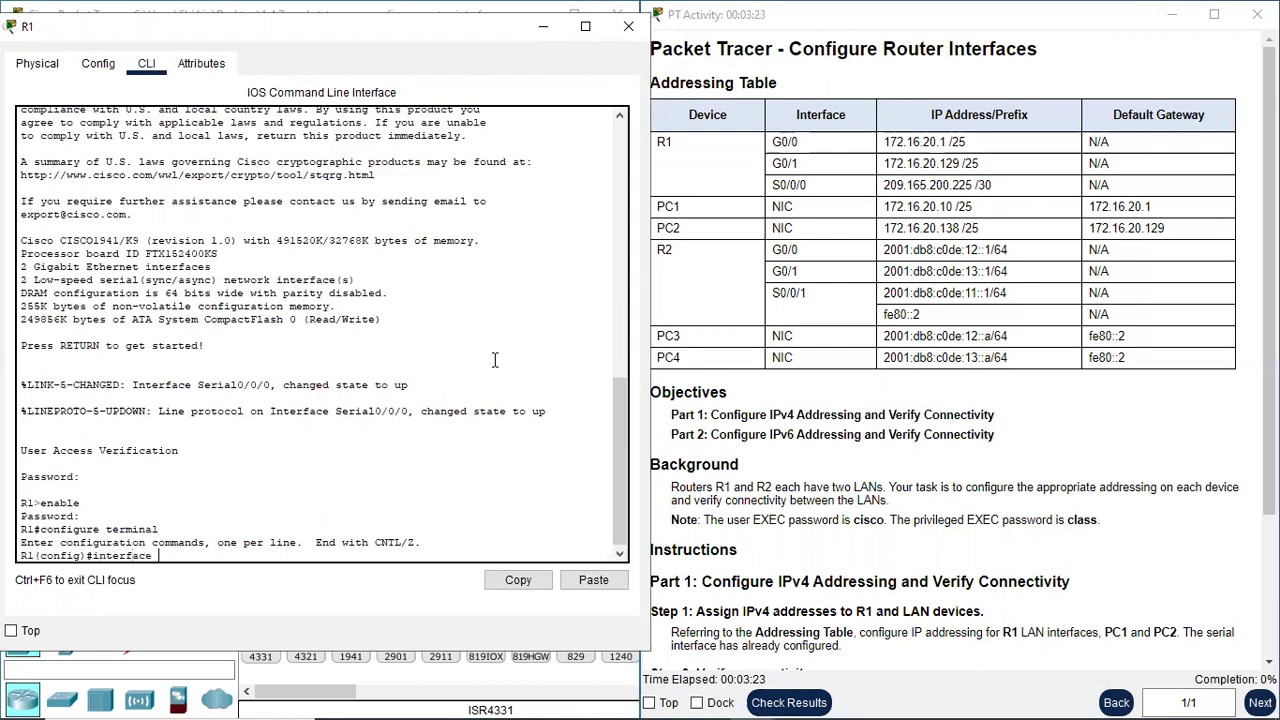
{"action": "key", "text": "Return"}
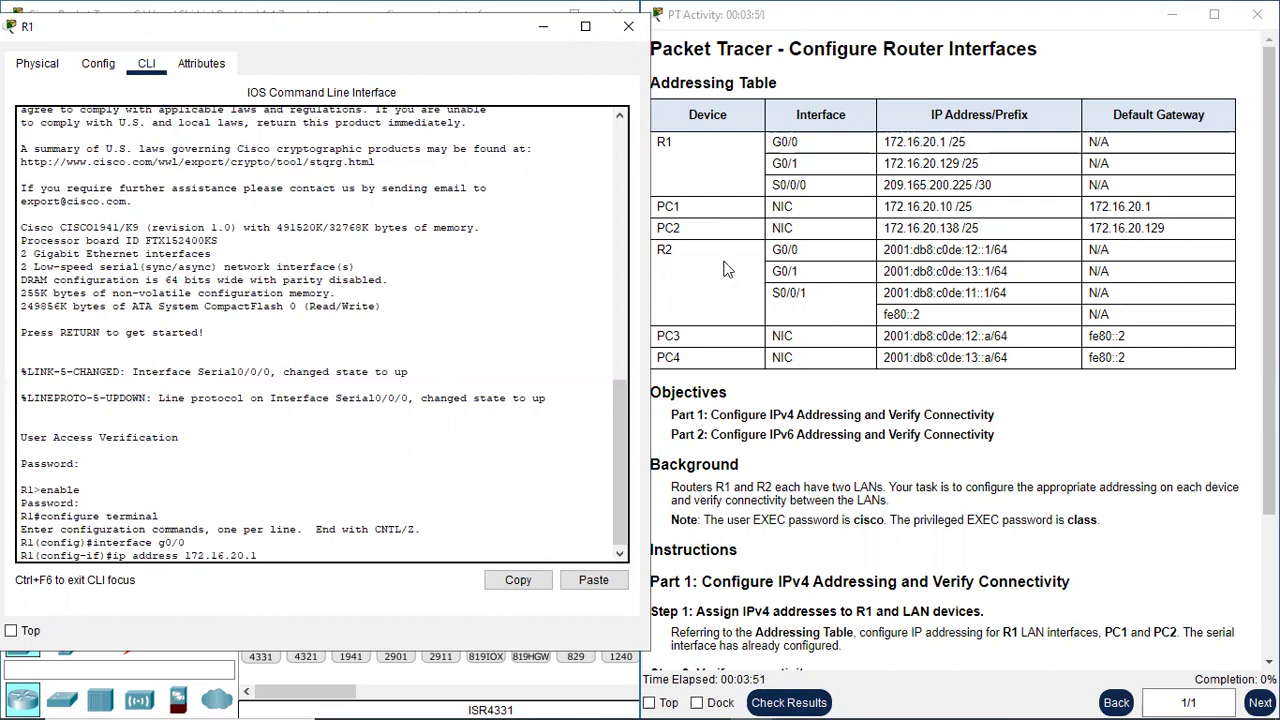
{"action": "type", "text": "255.255.255.128"}
{"action": "key", "text": "Return"}
{"action": "type", "text": "no shutdown"}
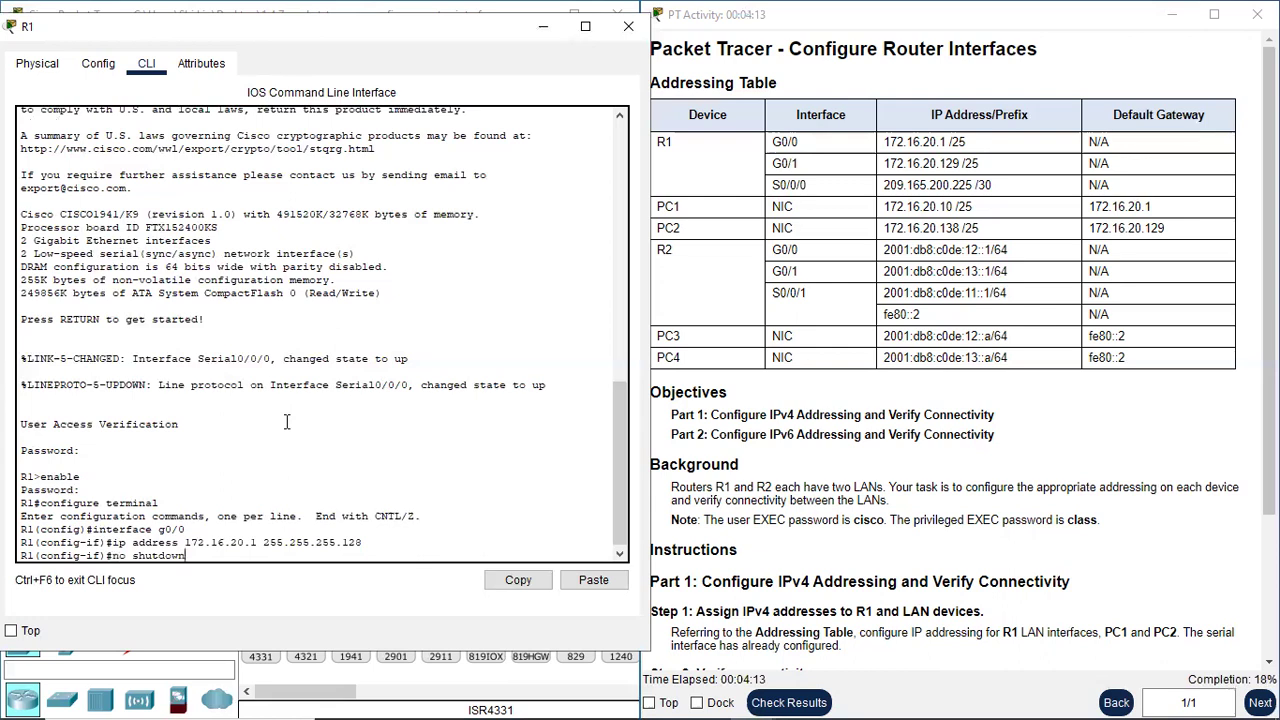
{"action": "key", "text": "Return"}
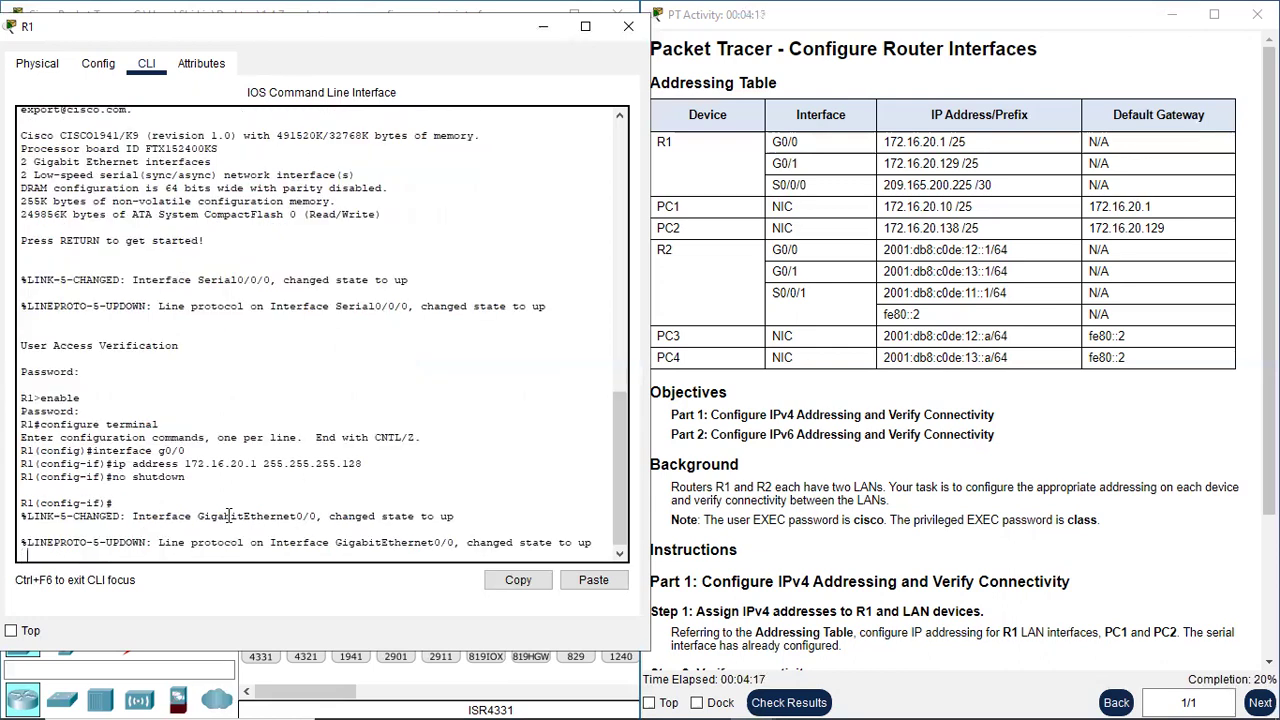
{"action": "key", "text": "Return"}
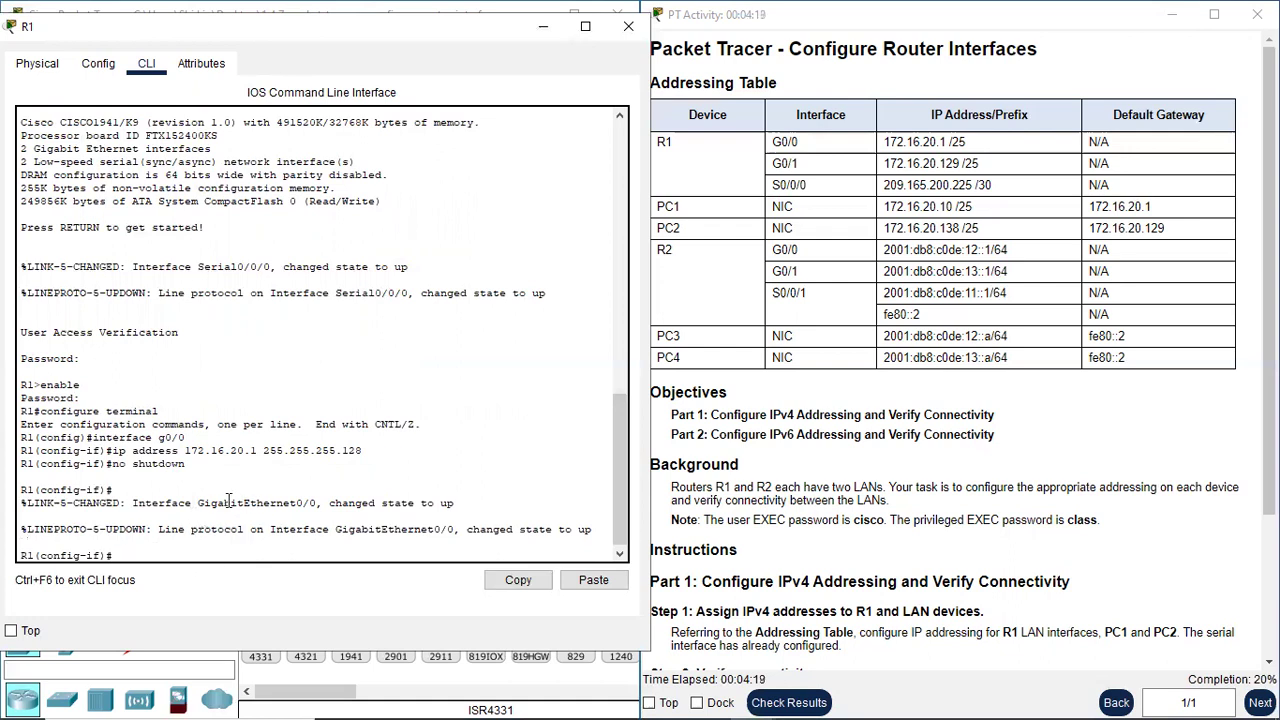
{"action": "left_click_drag", "start_coordinate": [166, 500], "coordinate": [480, 495]}
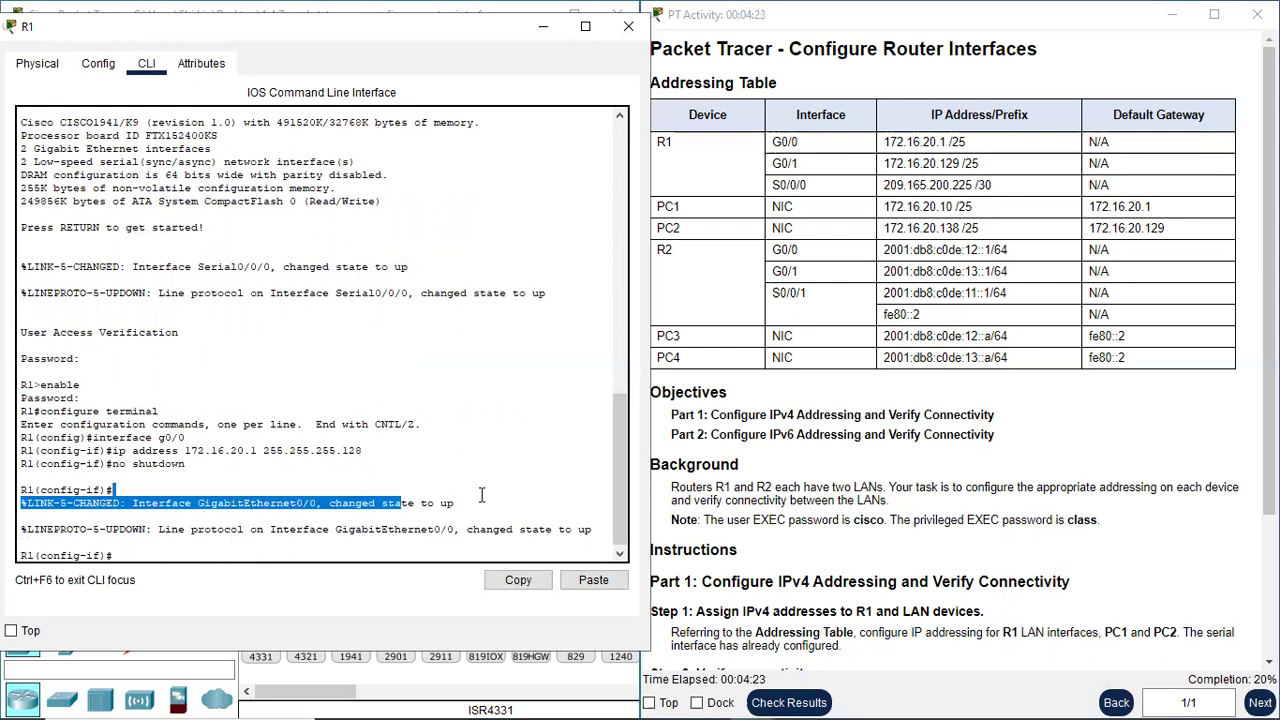
{"action": "left_click_drag", "start_coordinate": [401, 503], "coordinate": [482, 505]}
{"action": "left_click_drag", "start_coordinate": [212, 522], "coordinate": [244, 528]}
{"action": "left_click_drag", "start_coordinate": [572, 529], "coordinate": [592, 529]}
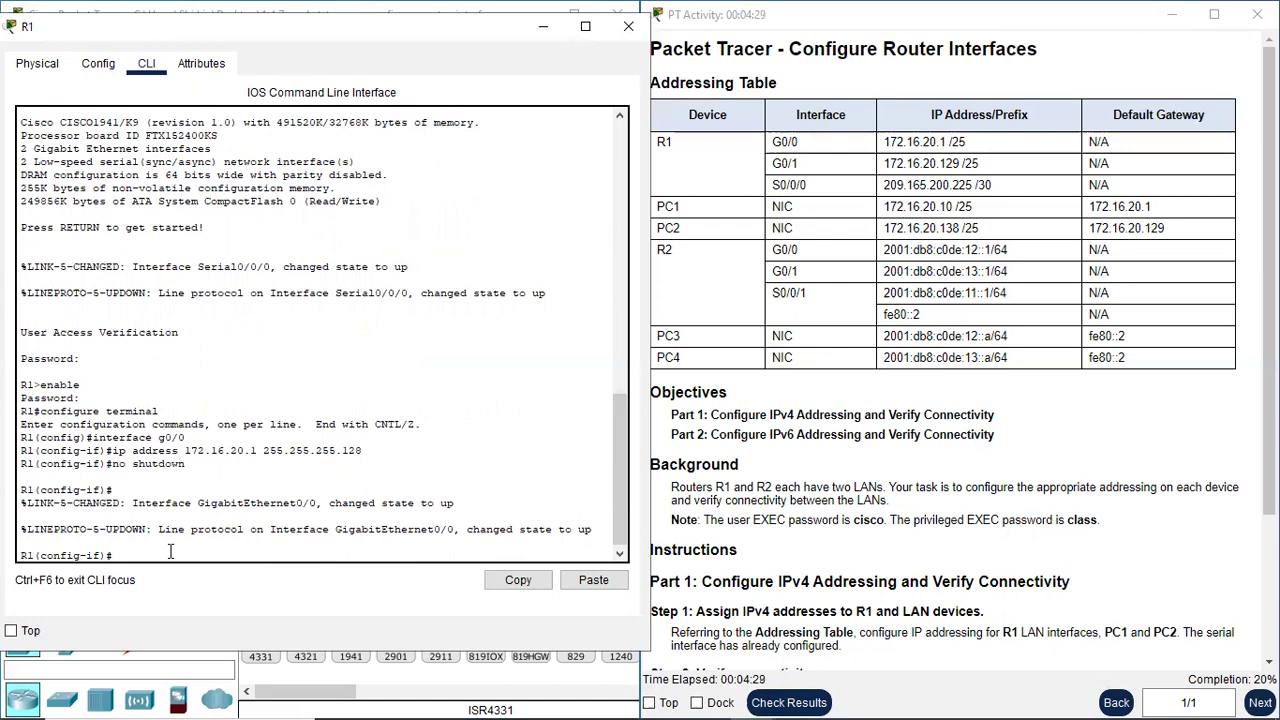
Configure R1's interface g0/1 with IP address 172.16.20.129 and mask 255.255.255.128, enable it with no shutdown, and close the router window.
{"action": "key", "text": "Return"}
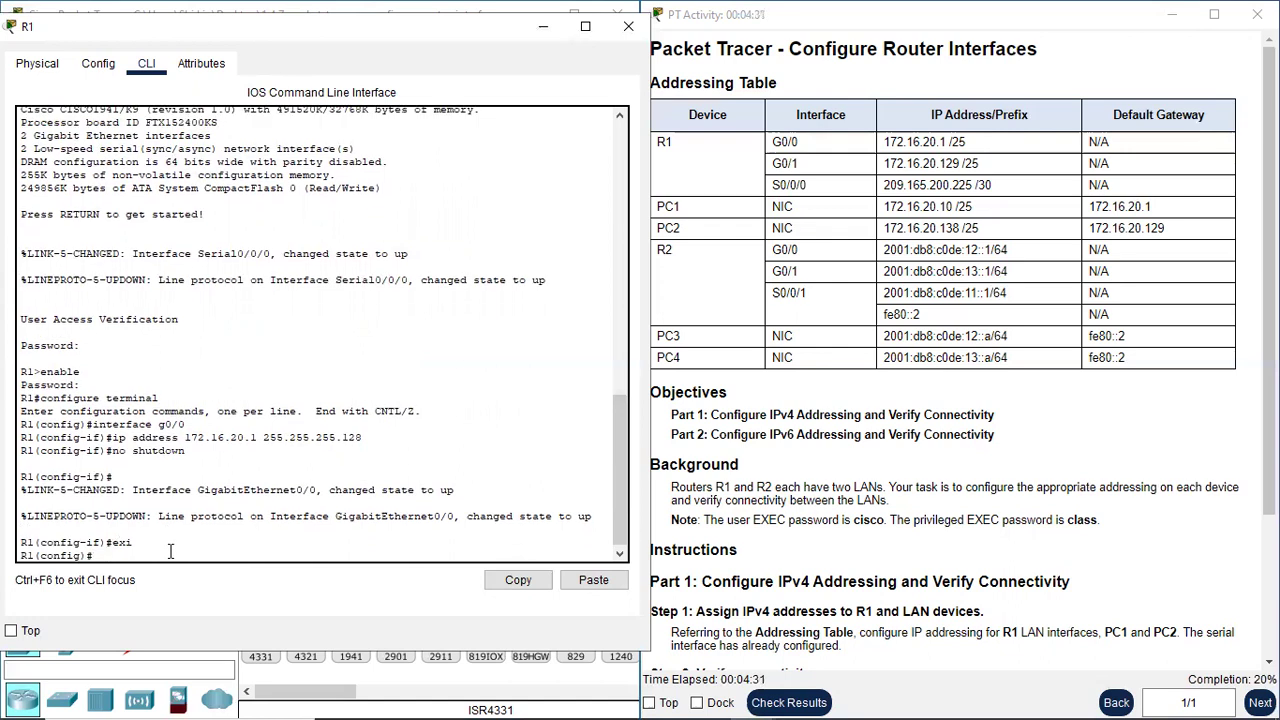
{"action": "type", "text": "int g0/1"}
{"action": "key", "text": "Return"}
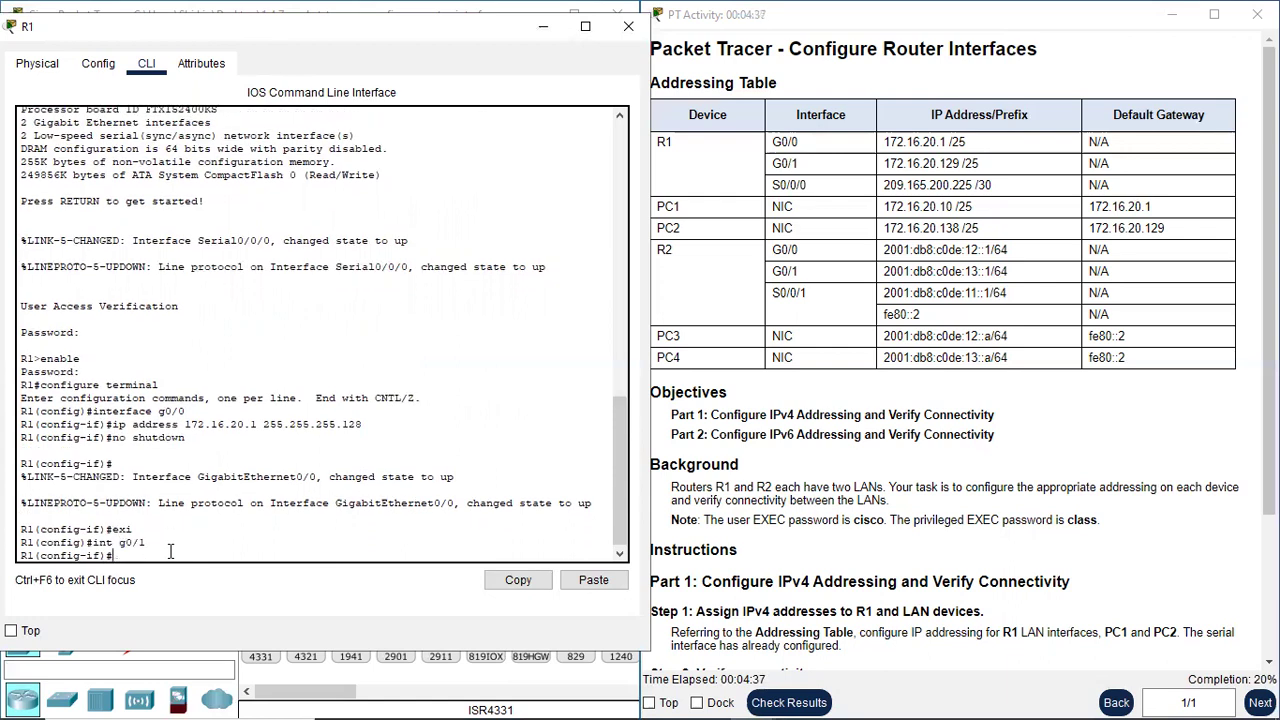
{"action": "type", "text": "ip address 172."}
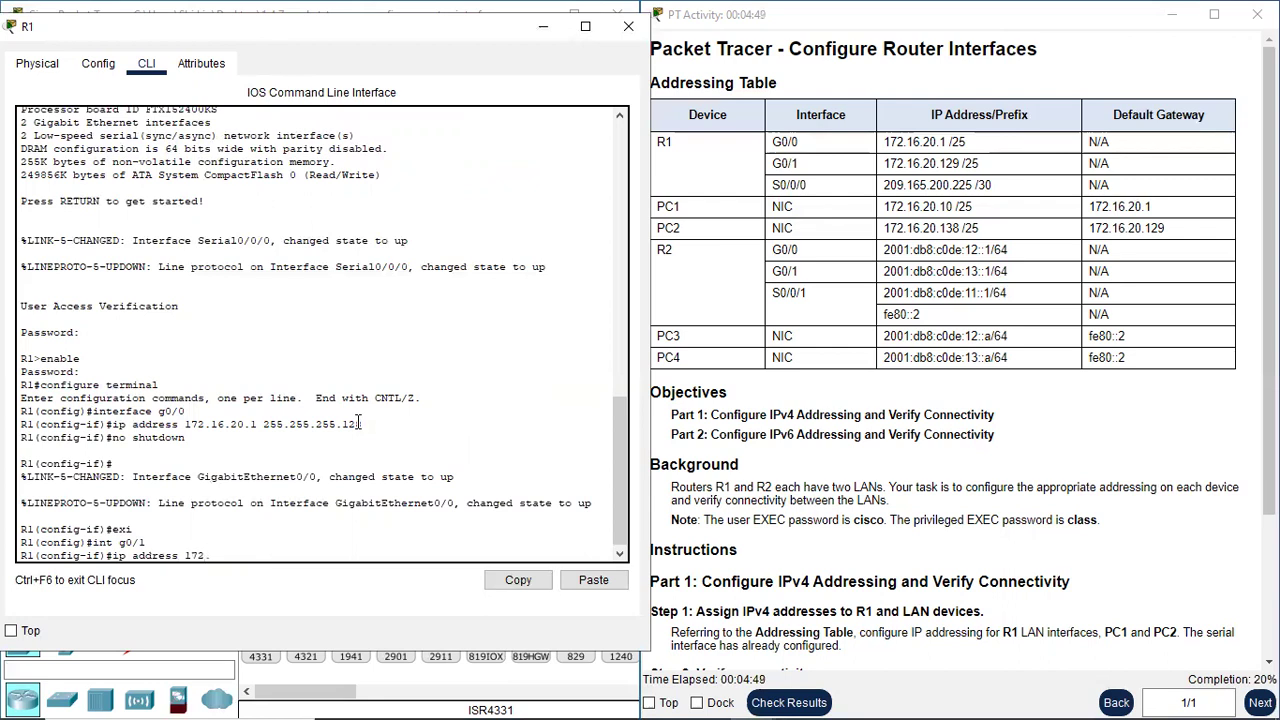
{"action": "type", "text": "16.20.129"}
{"action": "type", "text": "255.255.255.128"}
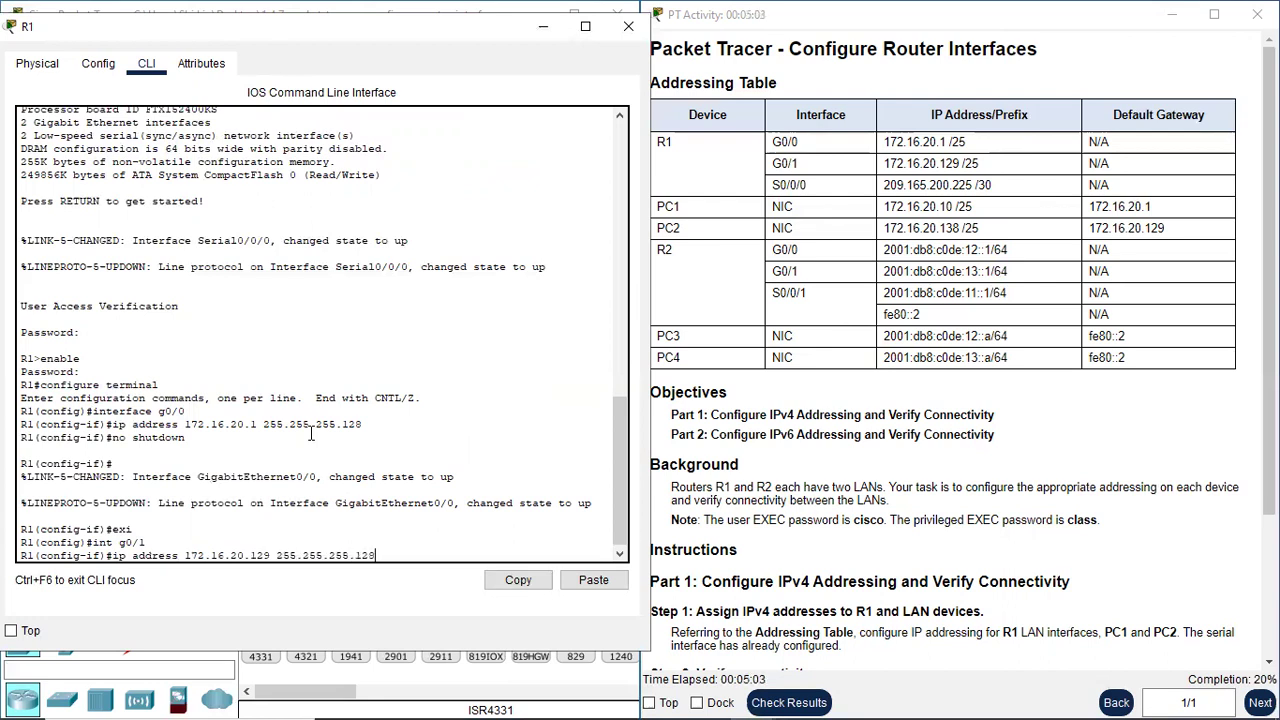
{"action": "key", "text": "Return"}
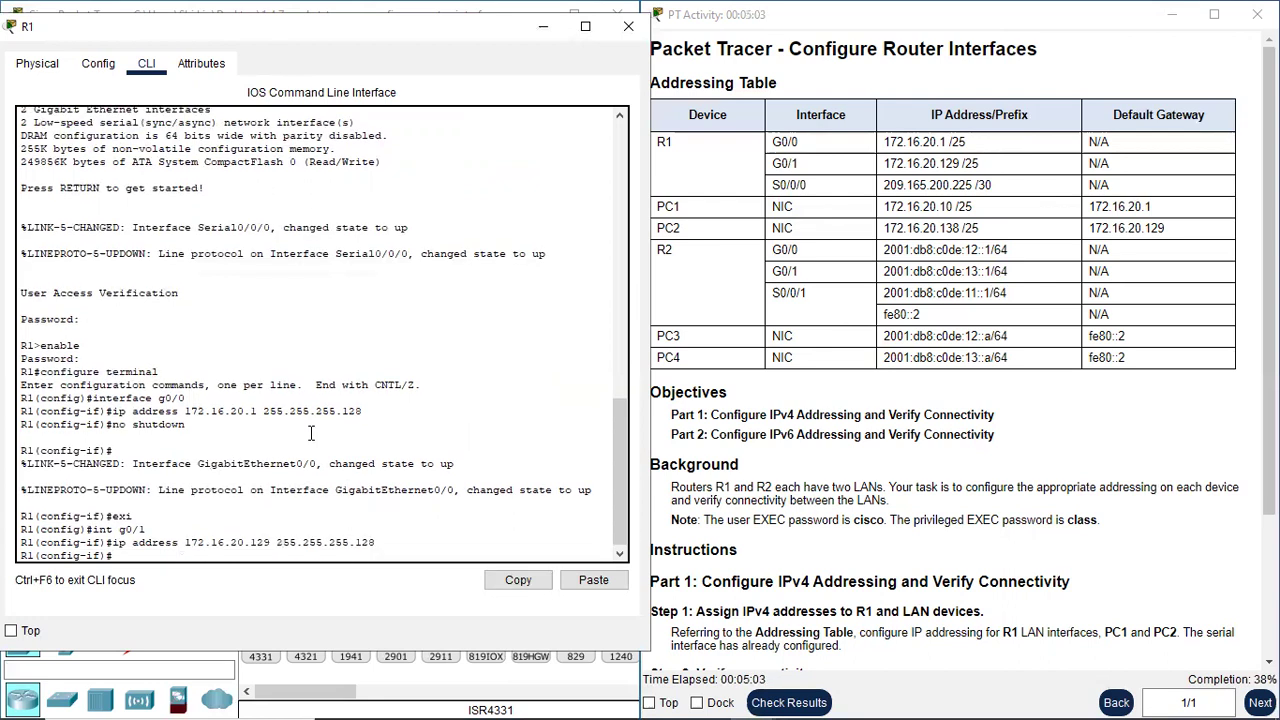
{"action": "type", "text": "no shutdown"}
{"action": "key", "text": "Return"}
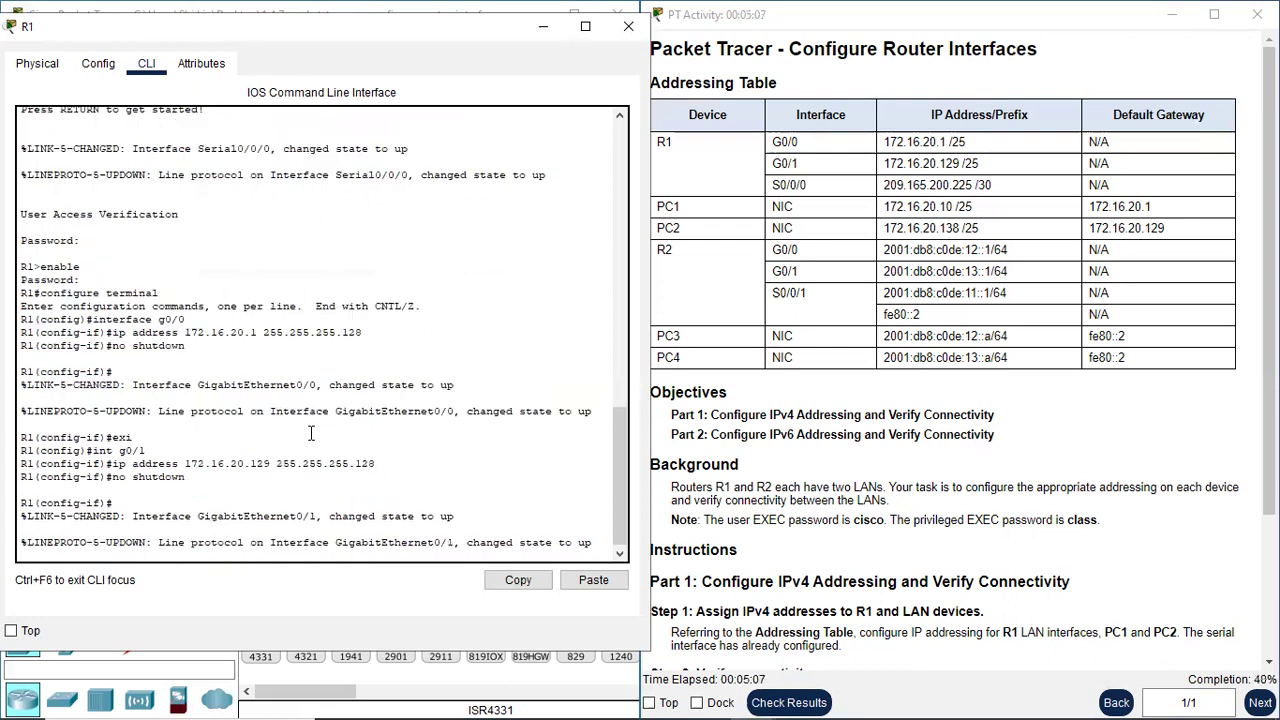
{"action": "key", "text": "Return"}
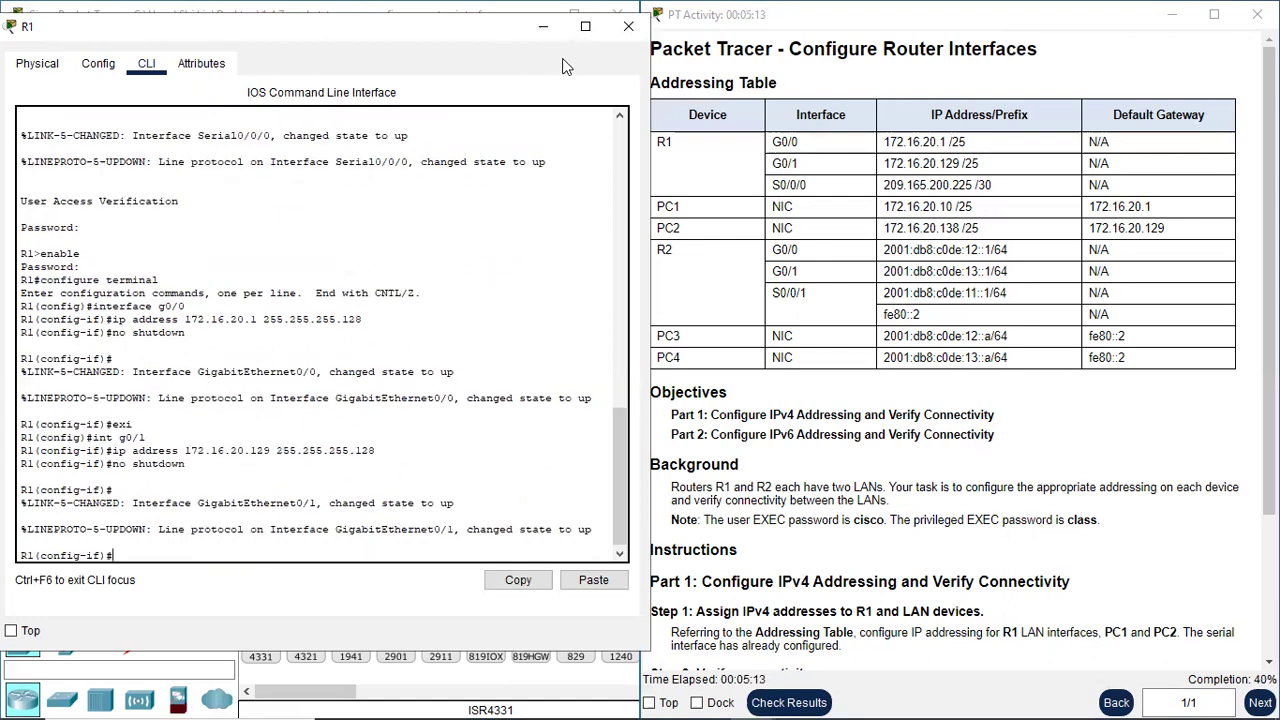
{"action": "left_click", "coordinate": [627, 28]}
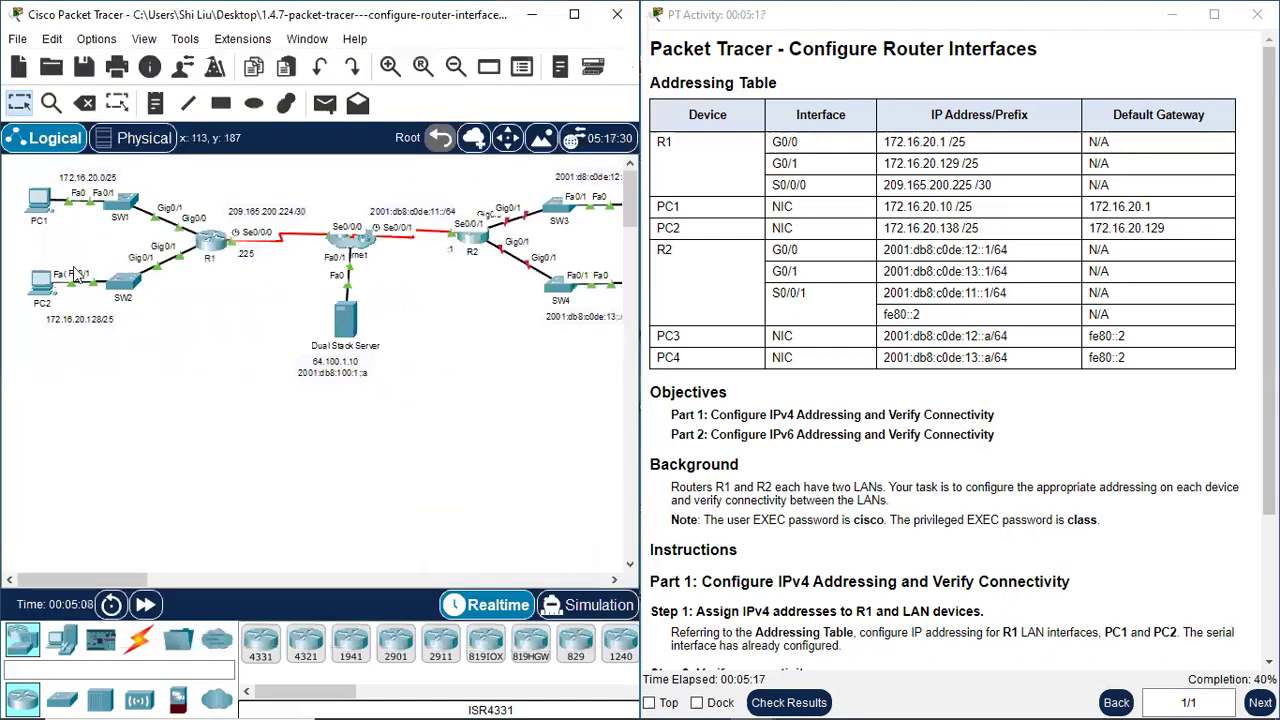
Open PC1's IP configuration beside the addressing table and assign IPv4 address 172.16.20.10 with subnet mask 255.255.255.128.
{"action": "left_click", "coordinate": [40, 201]}
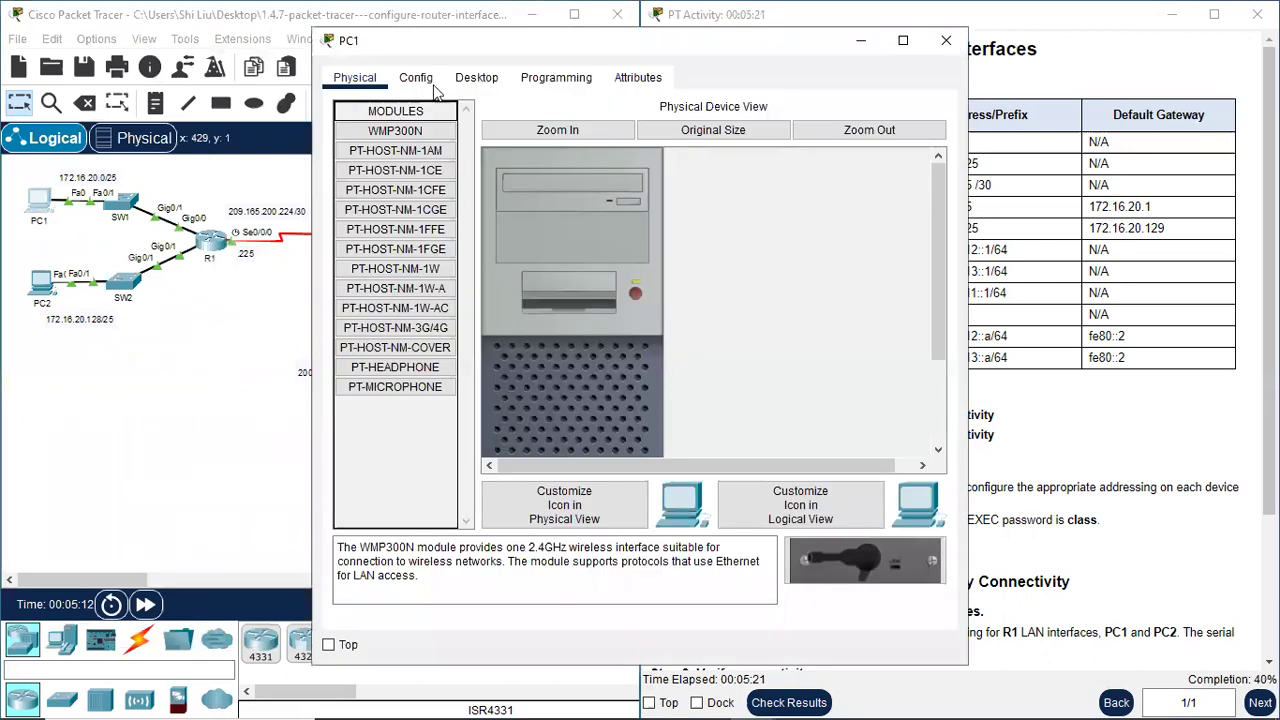
{"action": "left_click", "coordinate": [477, 80]}
{"action": "left_click", "coordinate": [410, 148]}
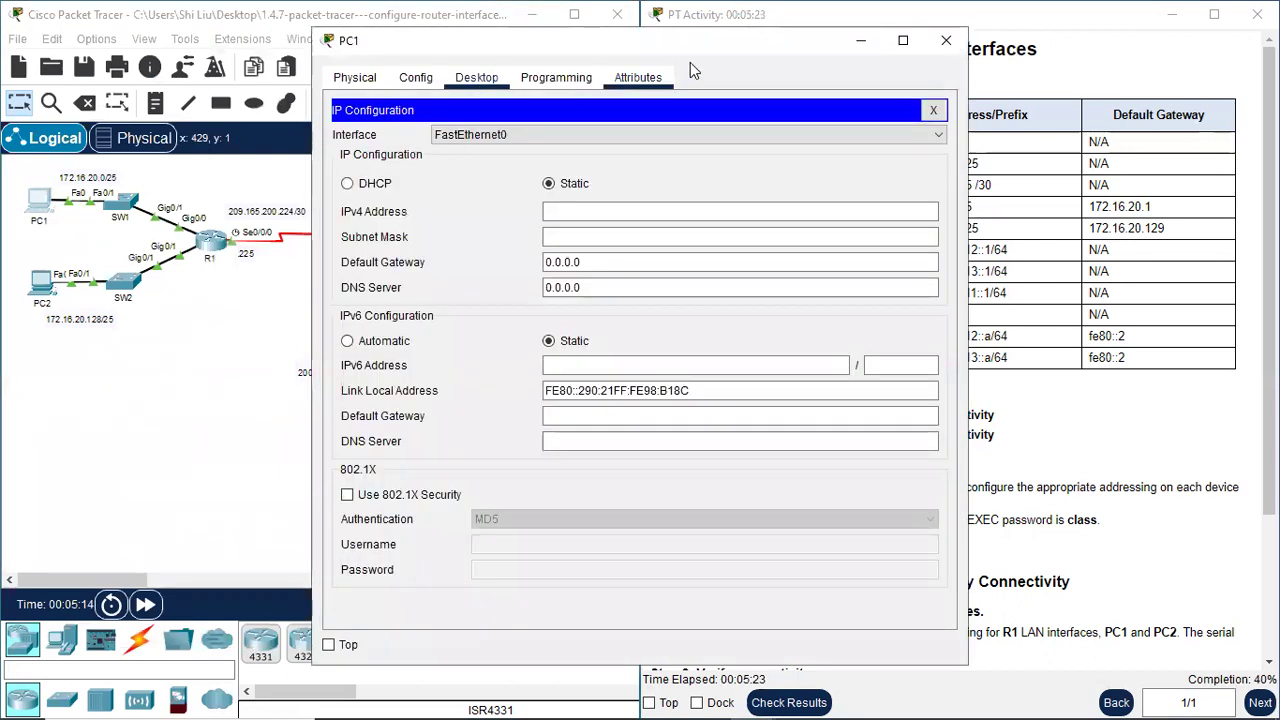
{"action": "left_click_drag", "start_coordinate": [710, 45], "coordinate": [390, 48]}
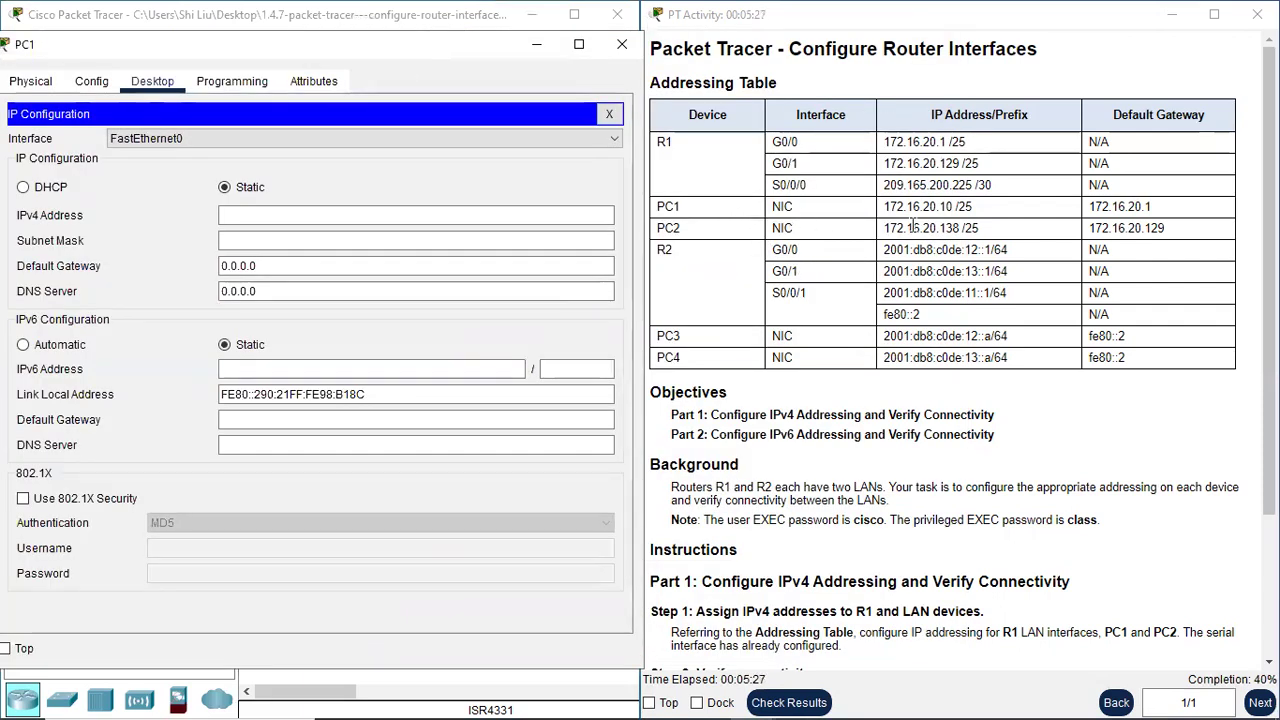
{"action": "left_click", "coordinate": [245, 217]}
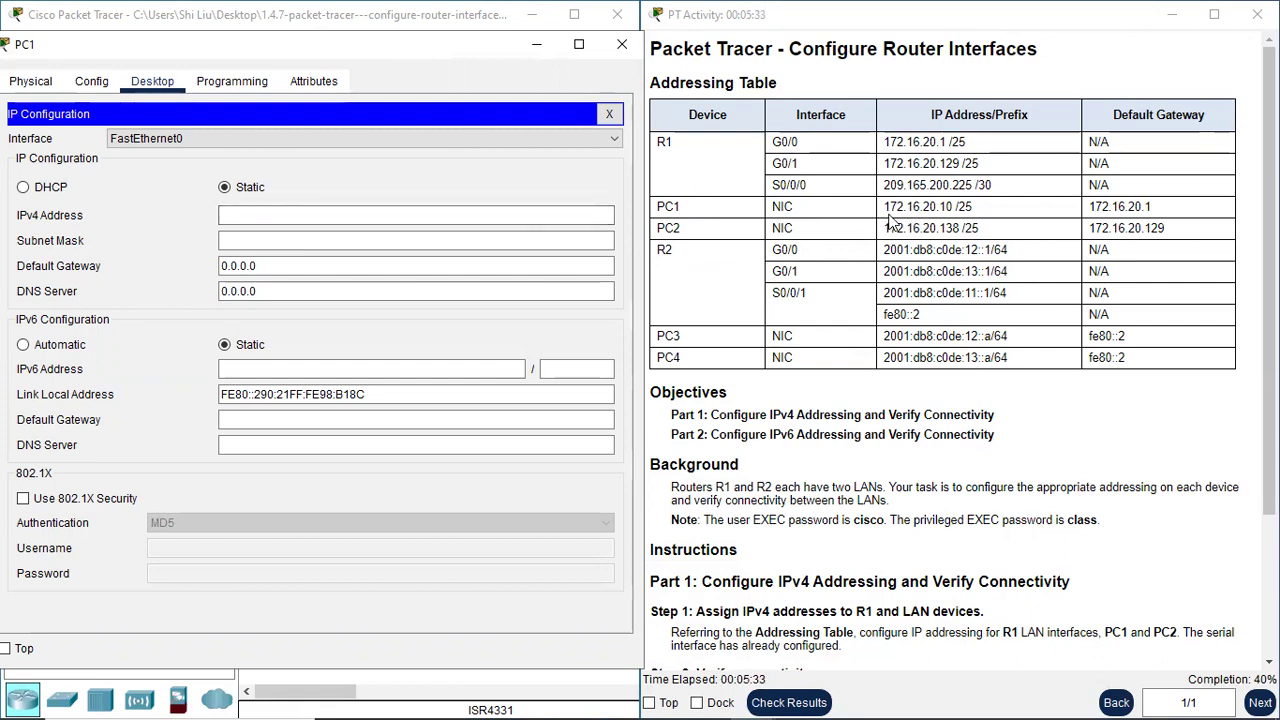
{"action": "left_click", "coordinate": [344, 217]}
{"action": "type", "text": "172."}
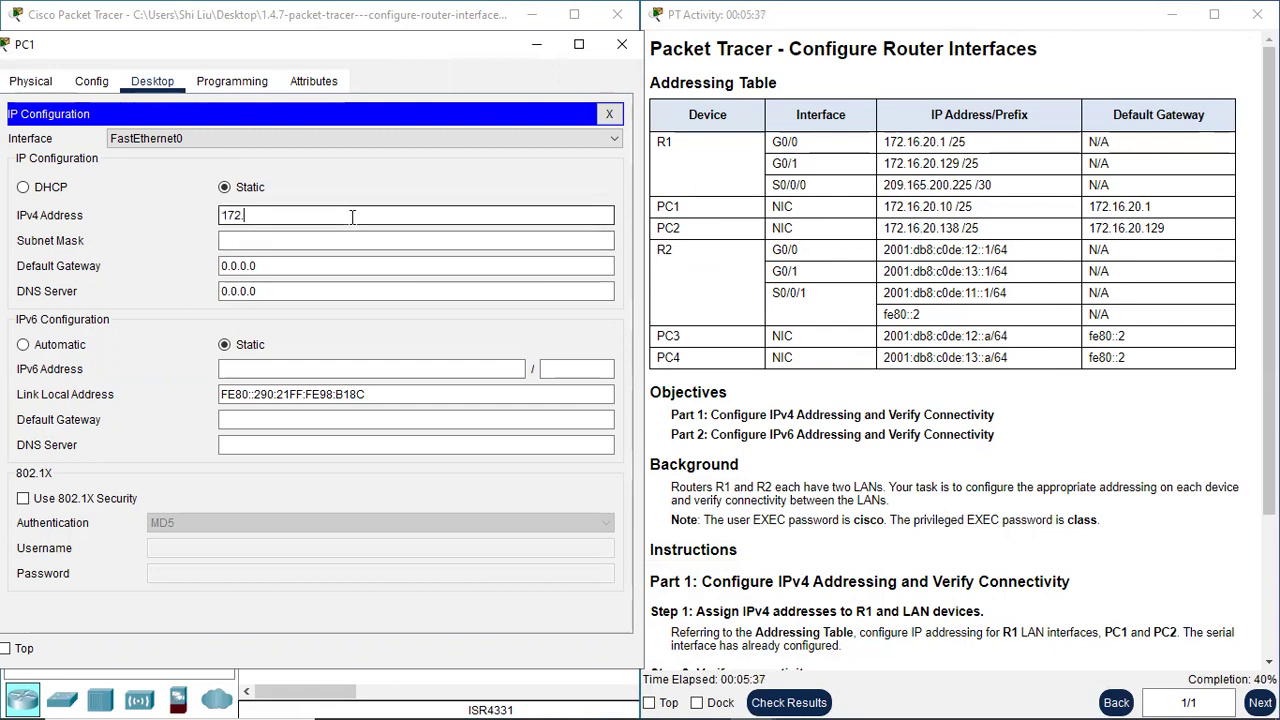
{"action": "type", "text": "16.20.10"}
{"action": "key", "text": "Tab"}
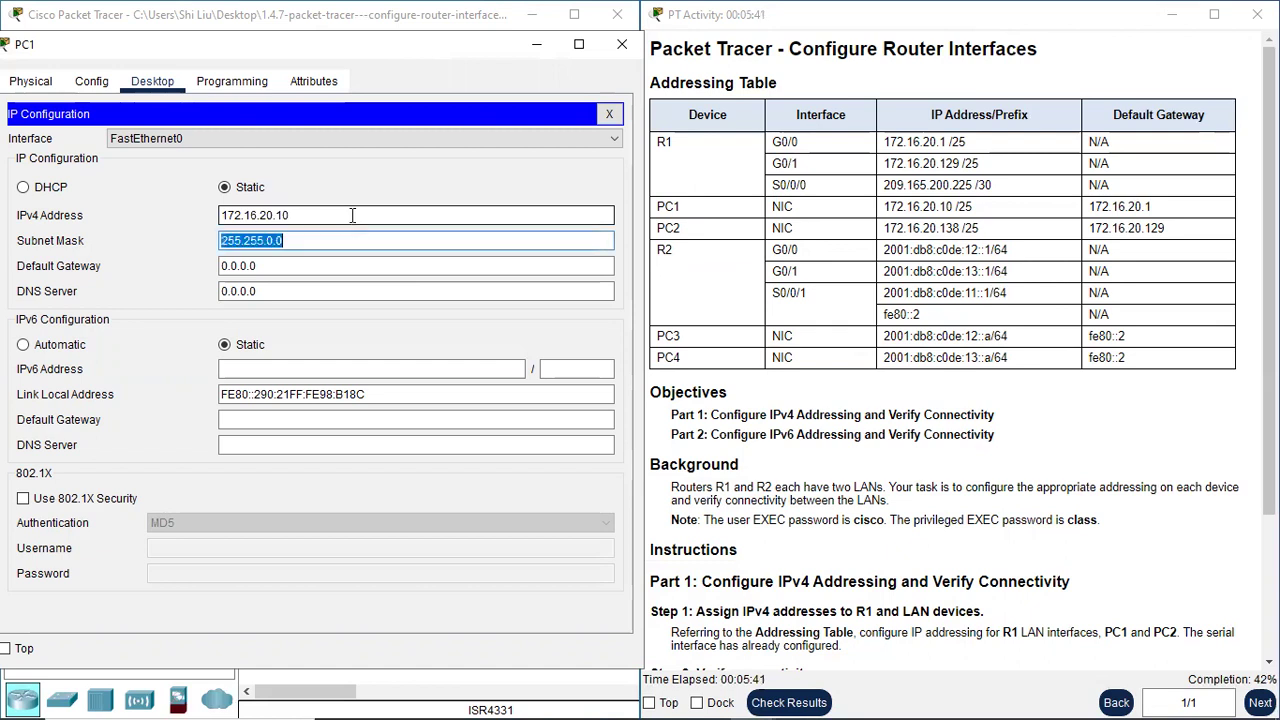
{"action": "type", "text": "255"}
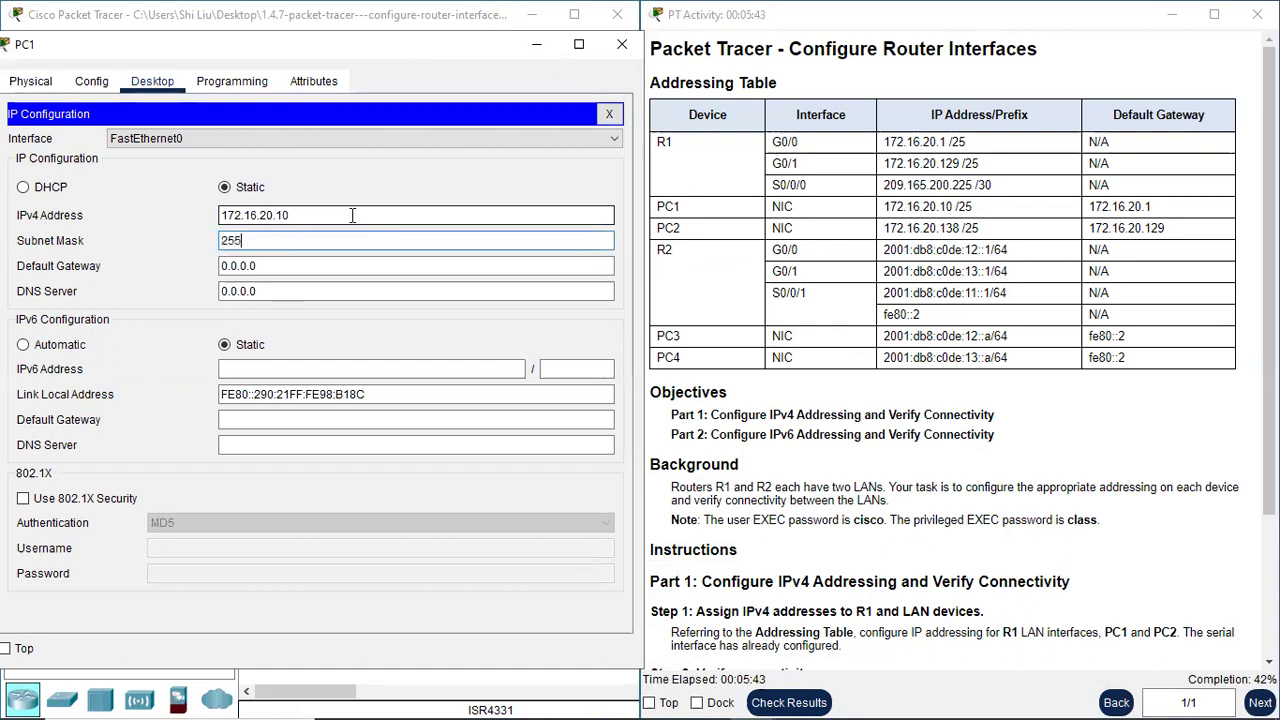
{"action": "type", "text": ".255.255."}
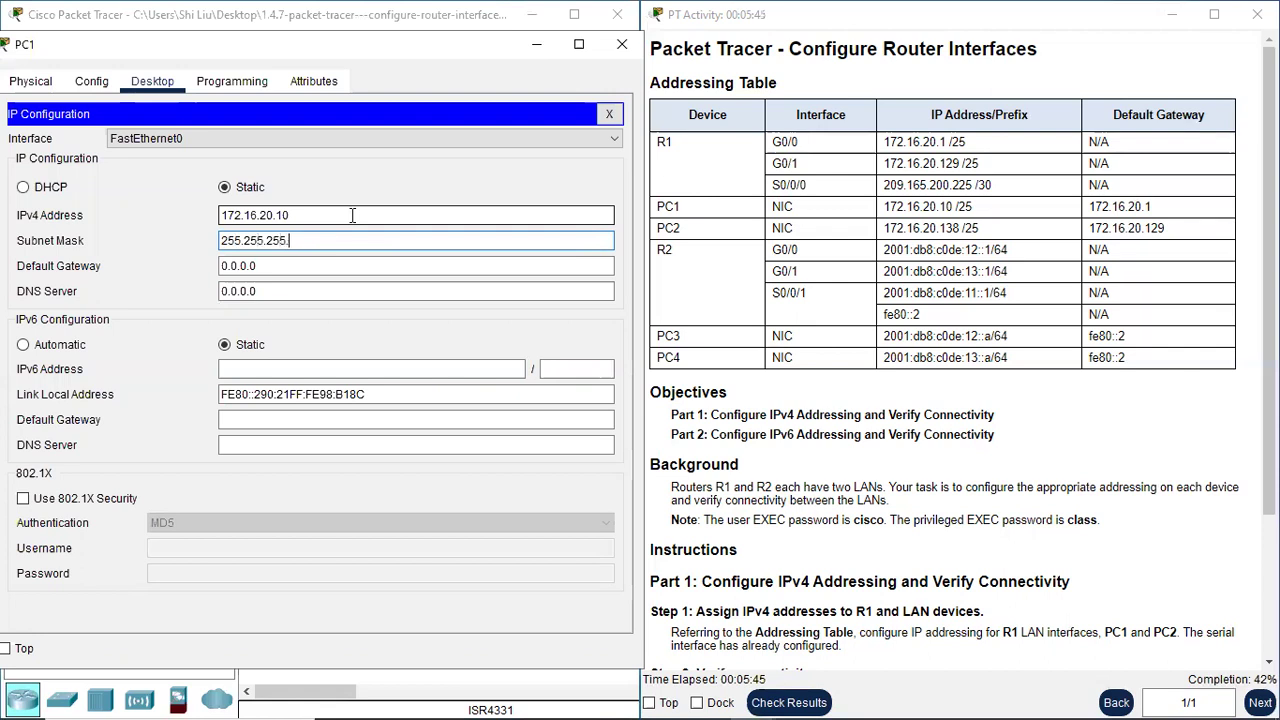
{"action": "type", "text": "128"}
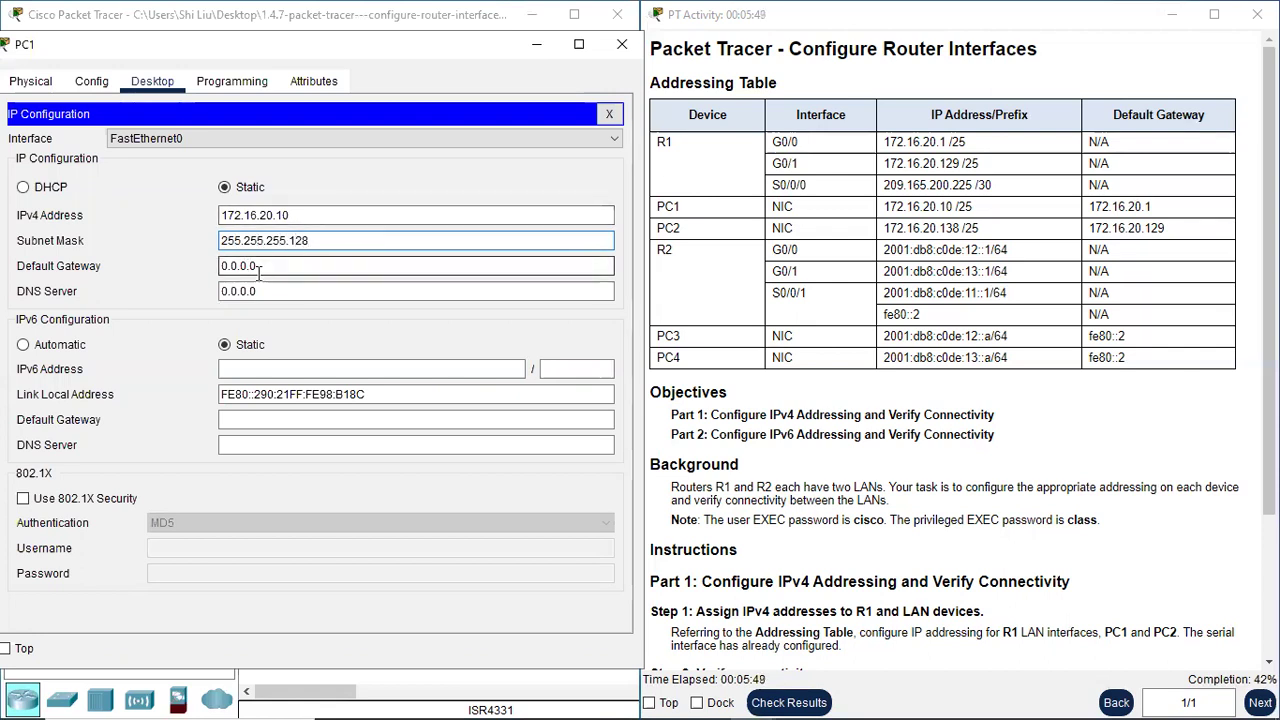
Set PC1's IPv4 default gateway to 172.16.20.1, keeping the topology in view, and close the PC1 window.
{"action": "left_click_drag", "start_coordinate": [260, 268], "coordinate": [208, 264]}
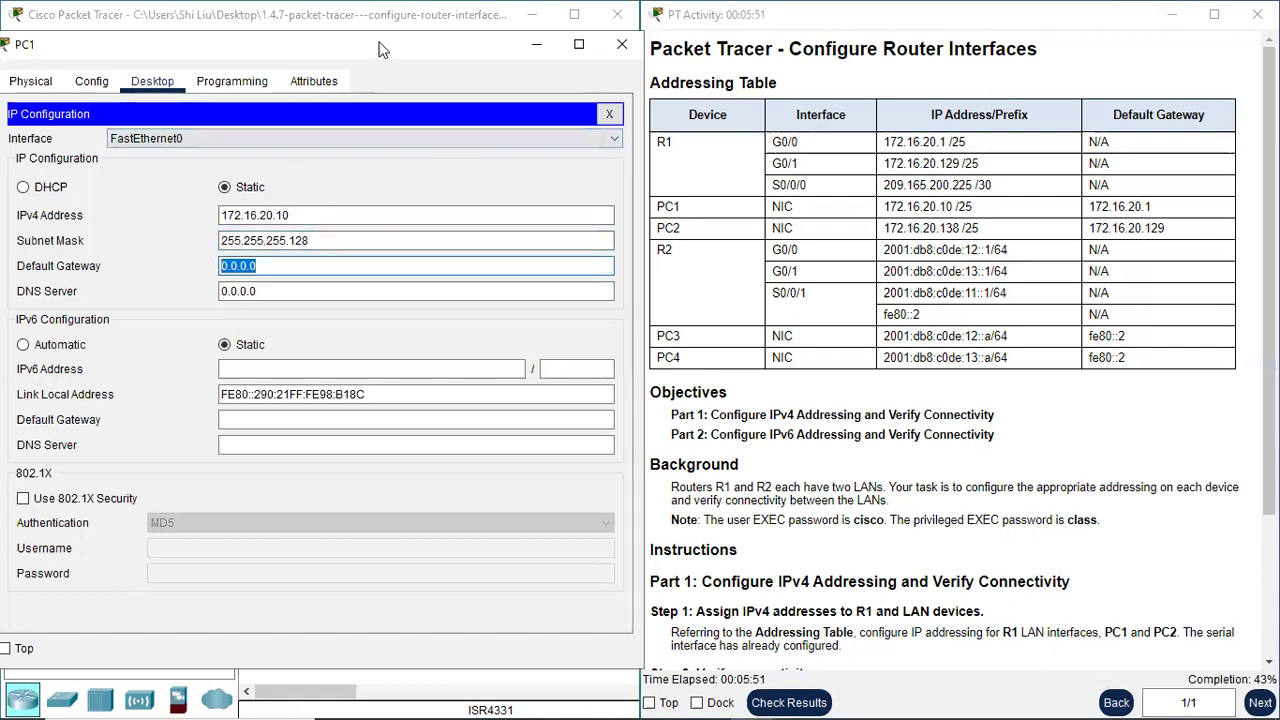
{"action": "left_click_drag", "start_coordinate": [380, 58], "coordinate": [638, 338]}
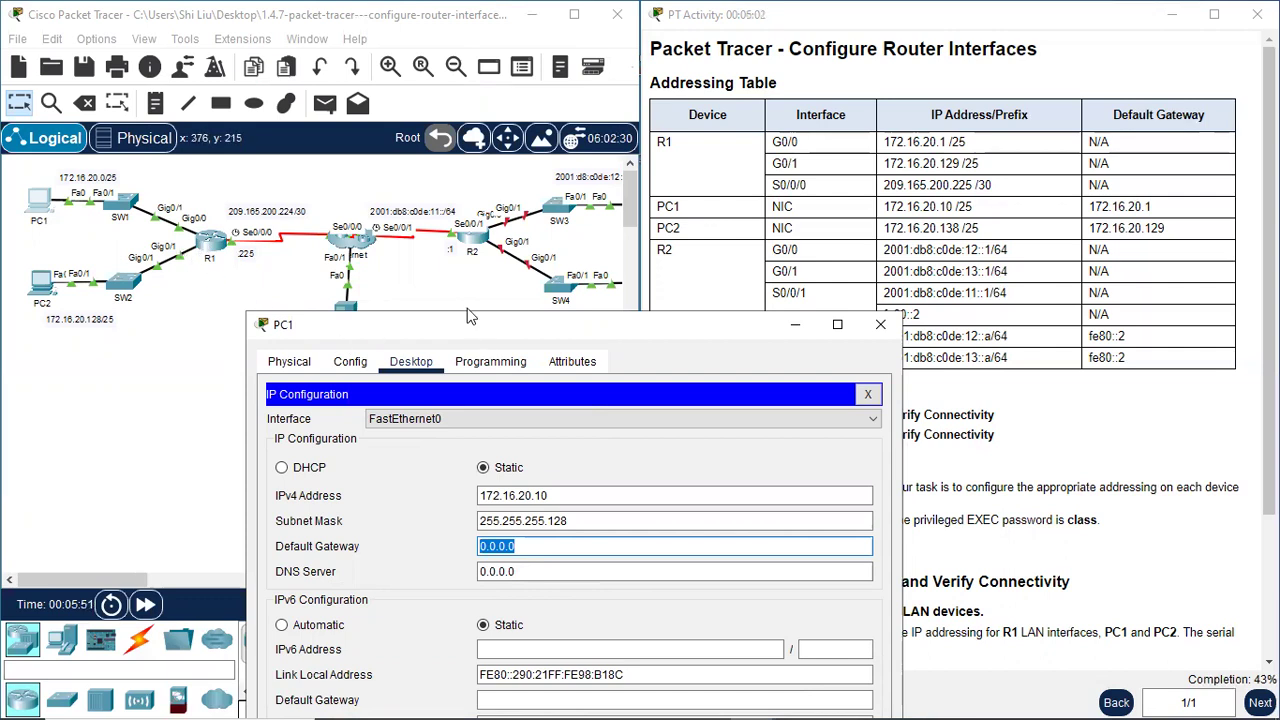
{"action": "left_click_drag", "start_coordinate": [470, 316], "coordinate": [444, 267]}
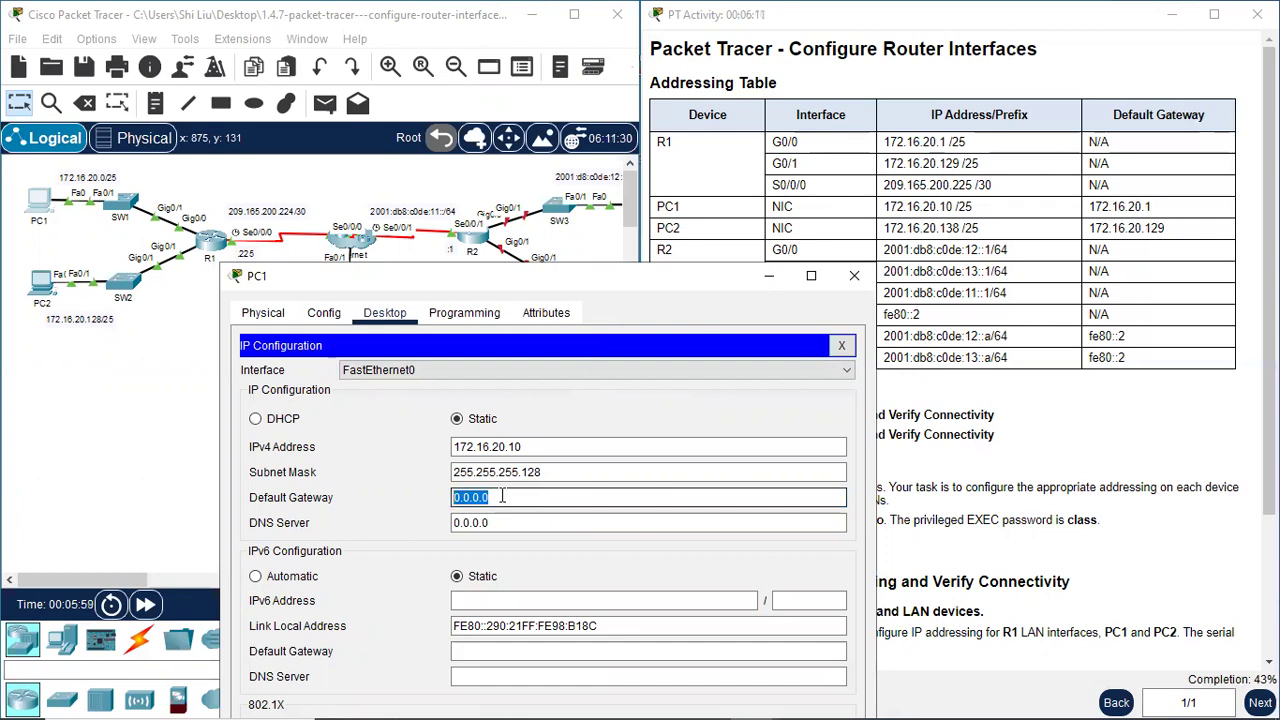
{"action": "type", "text": "172."}
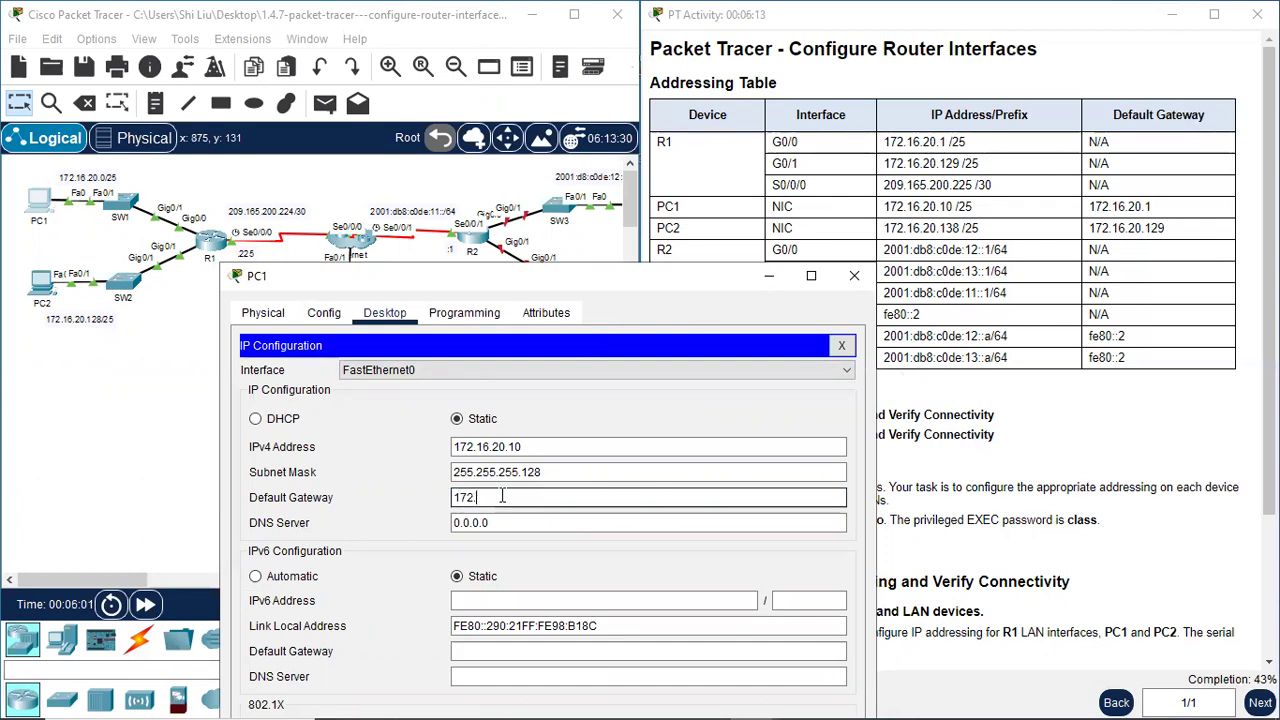
{"action": "type", "text": "16.20.1"}
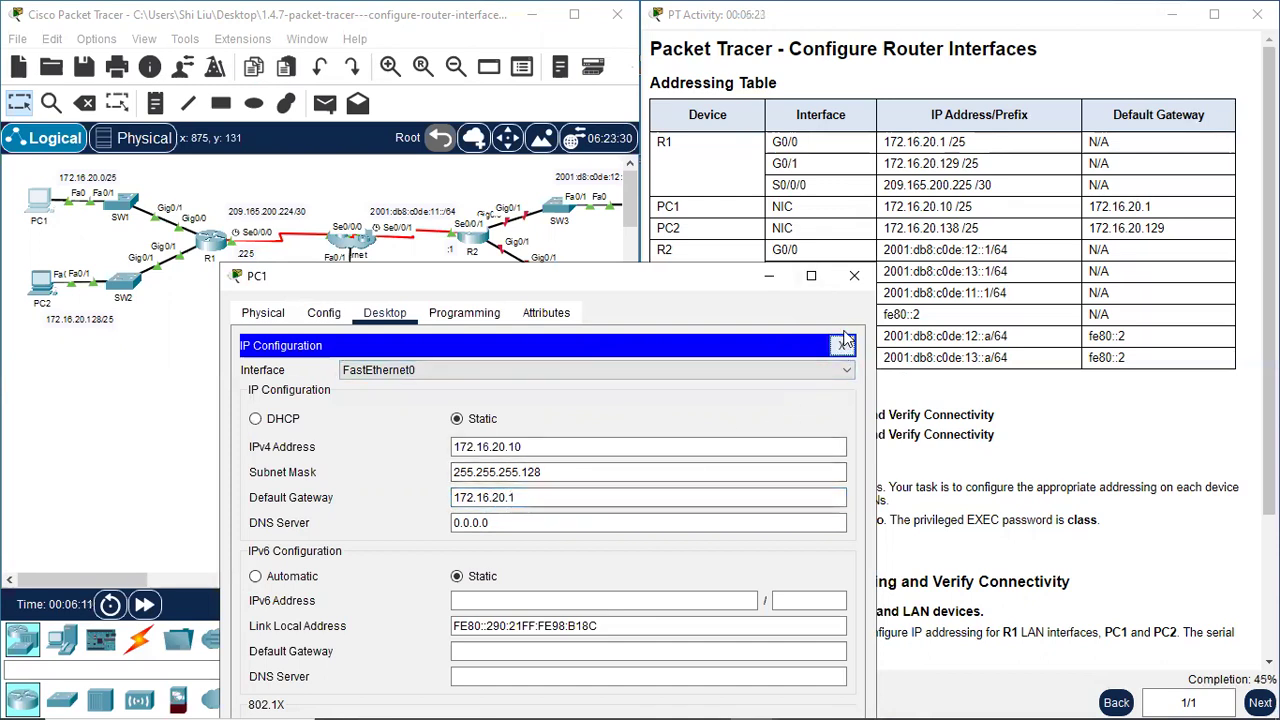
{"action": "left_click", "coordinate": [845, 344]}
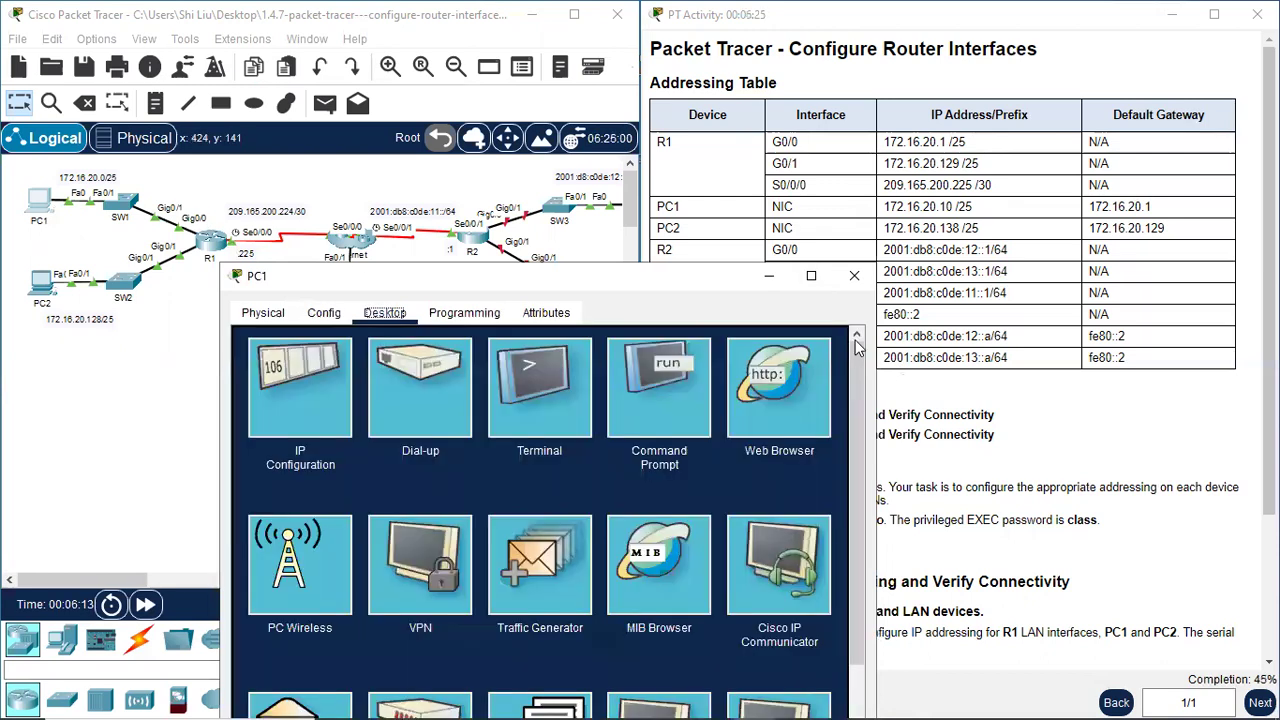
{"action": "left_click", "coordinate": [851, 277]}
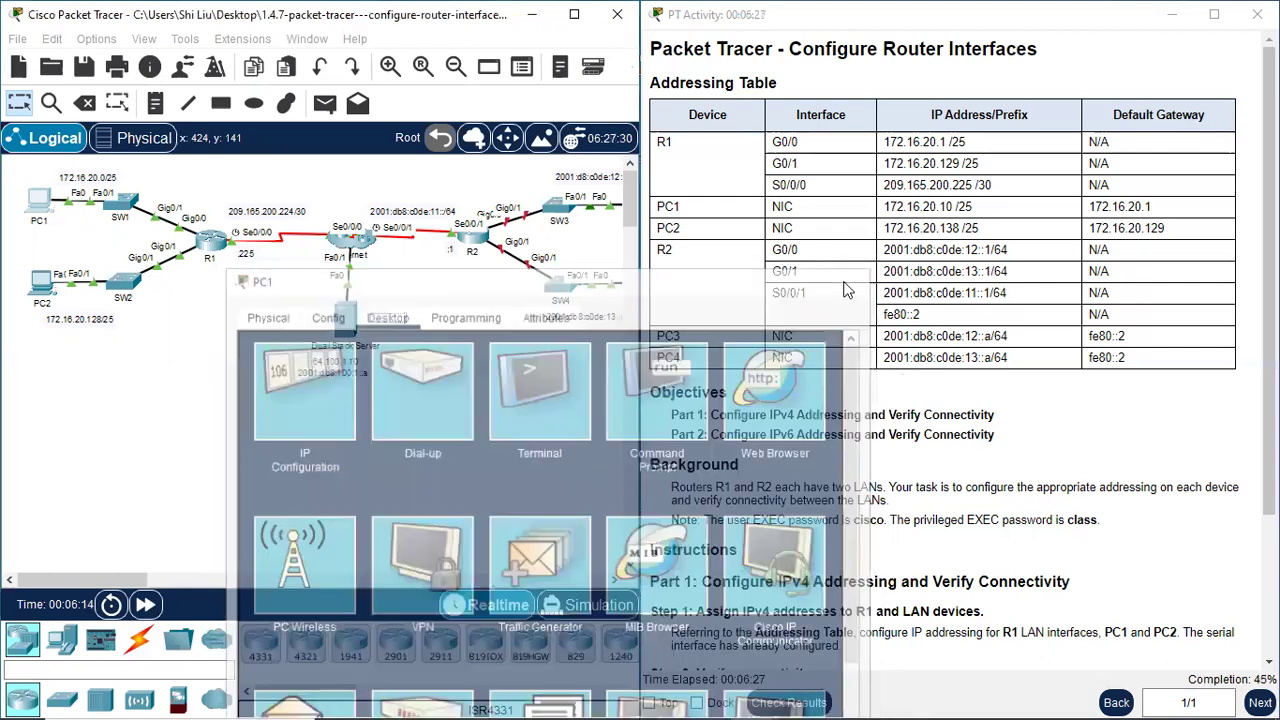
Open PC2's IP configuration beside the addressing table and assign IPv4 address 172.16.20.138 with subnet mask 255.255.255.128.
{"action": "left_click", "coordinate": [41, 284]}
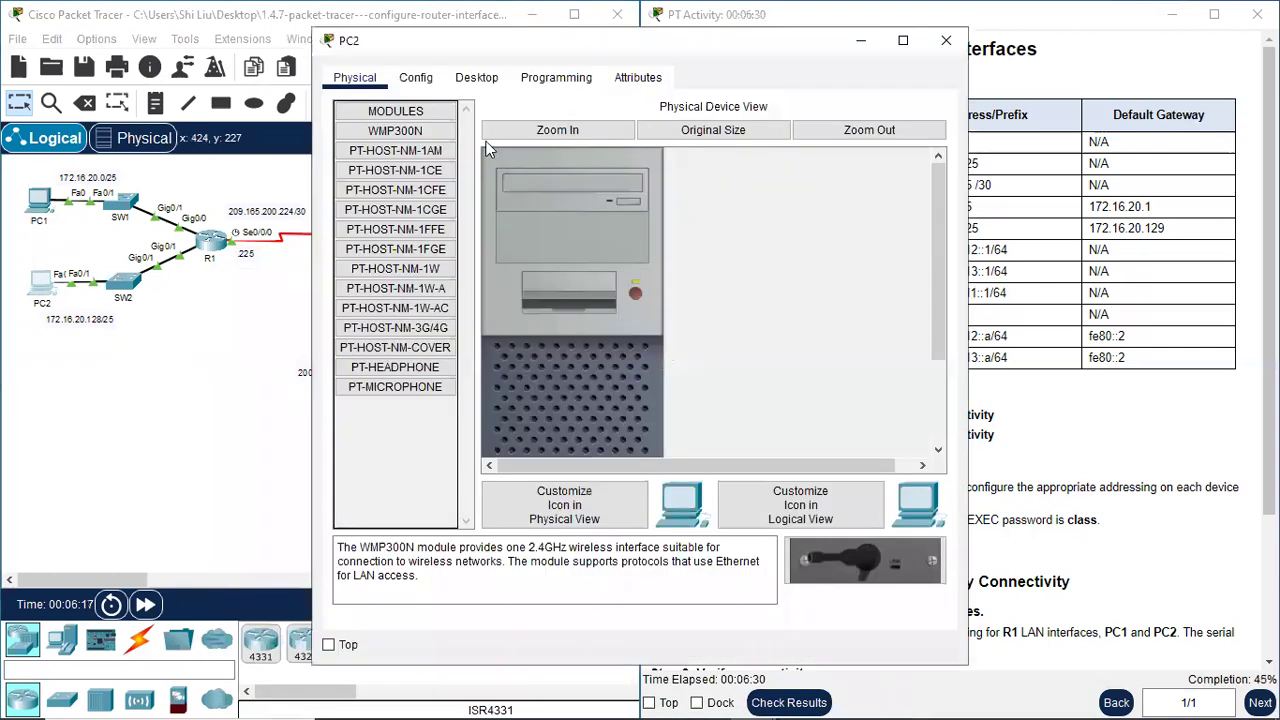
{"action": "left_click", "coordinate": [477, 79]}
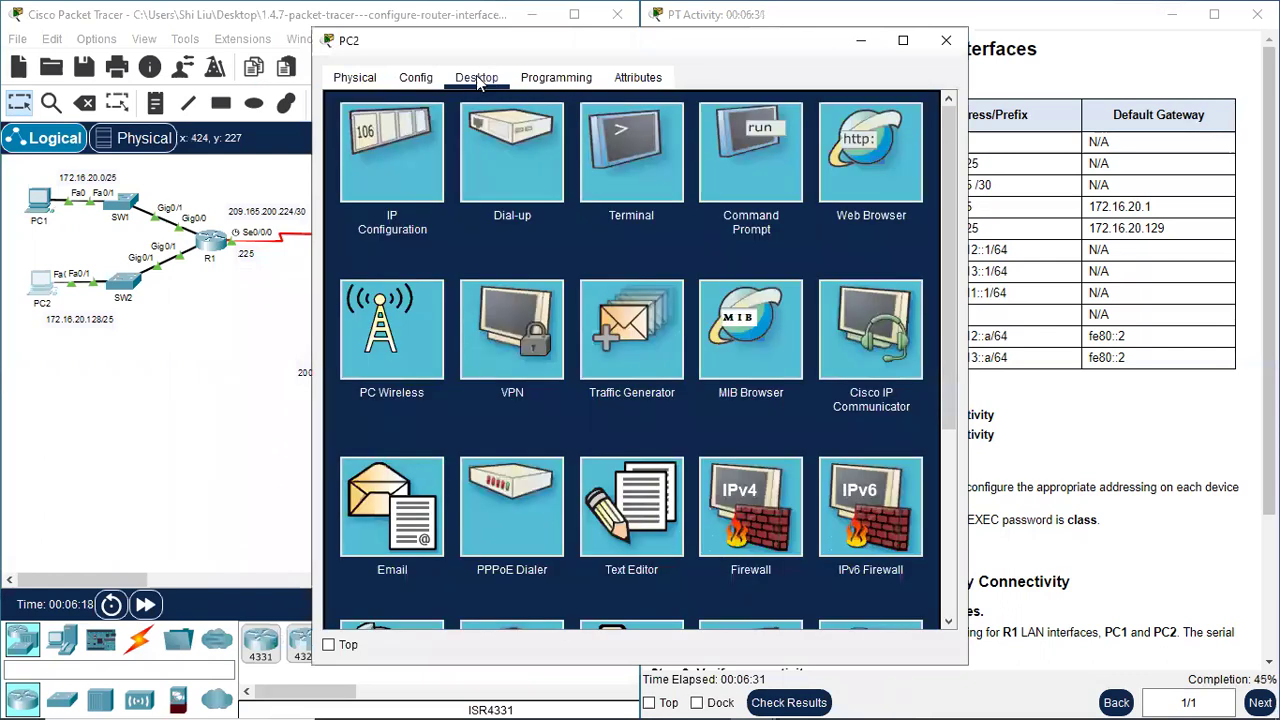
{"action": "left_click", "coordinate": [392, 165]}
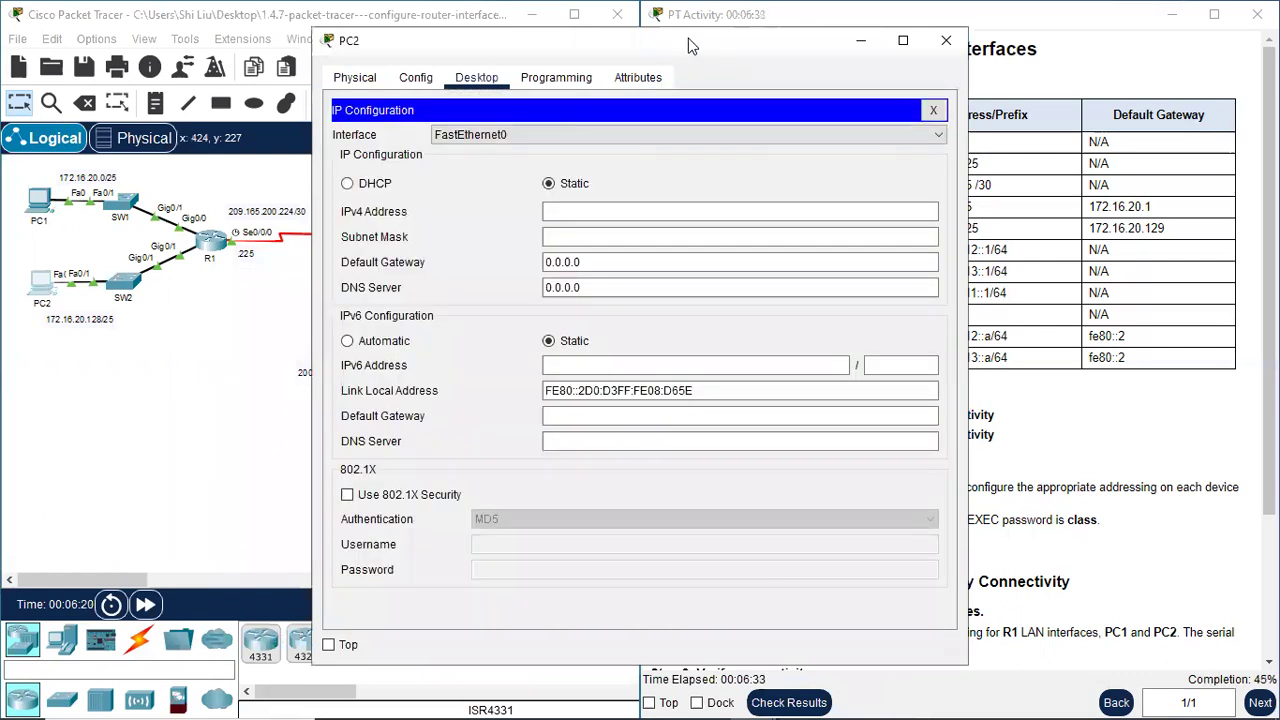
{"action": "left_click_drag", "start_coordinate": [688, 46], "coordinate": [385, 39]}
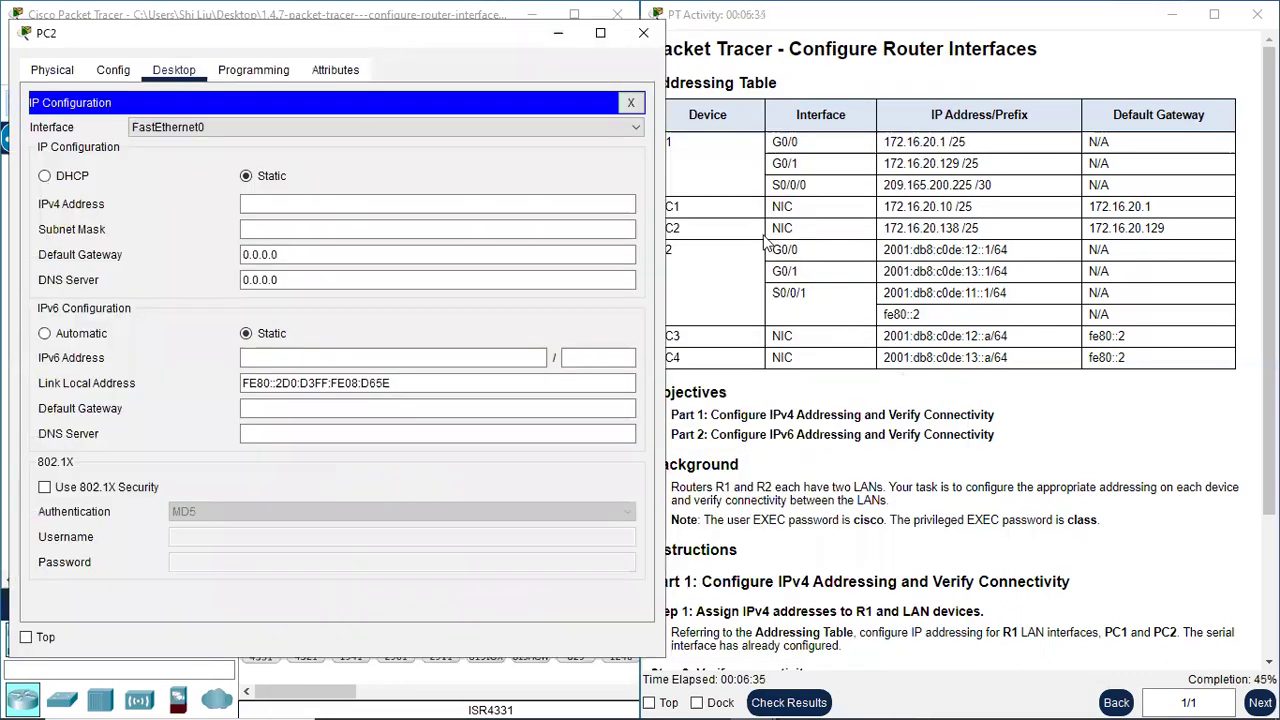
{"action": "left_click_drag", "start_coordinate": [491, 32], "coordinate": [479, 33]}
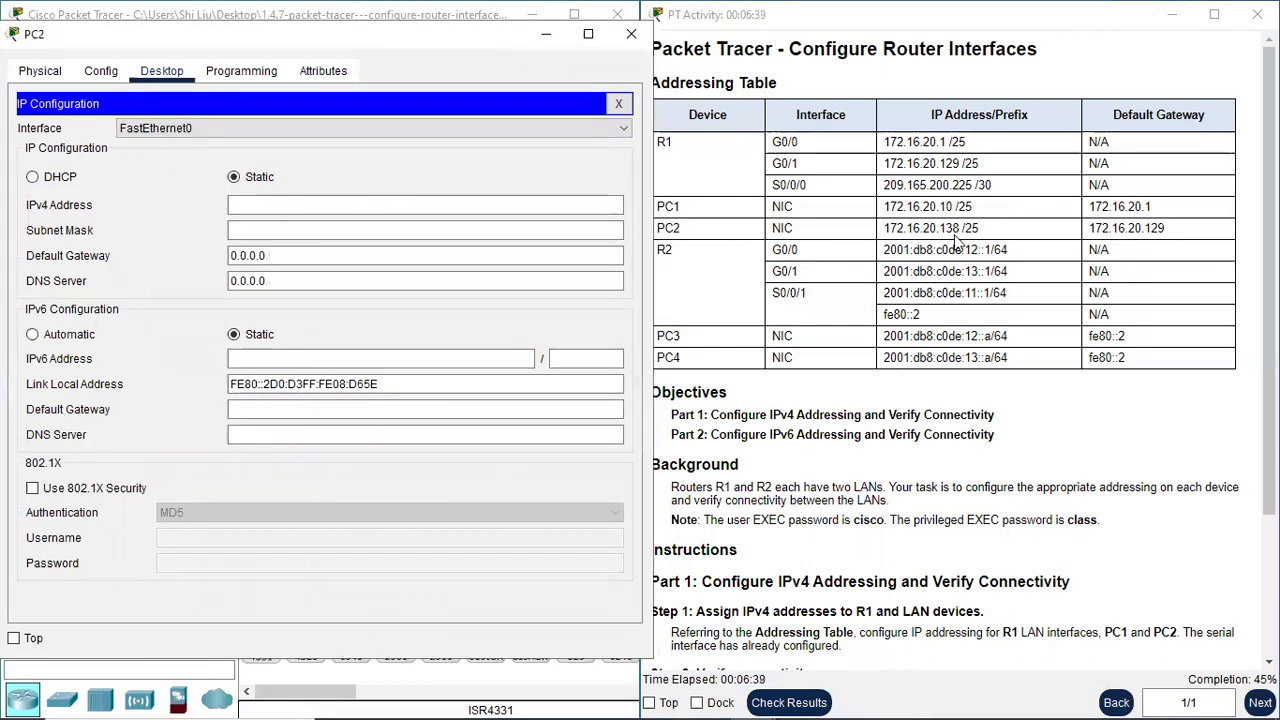
{"action": "left_click", "coordinate": [285, 207]}
{"action": "type", "text": "1"}
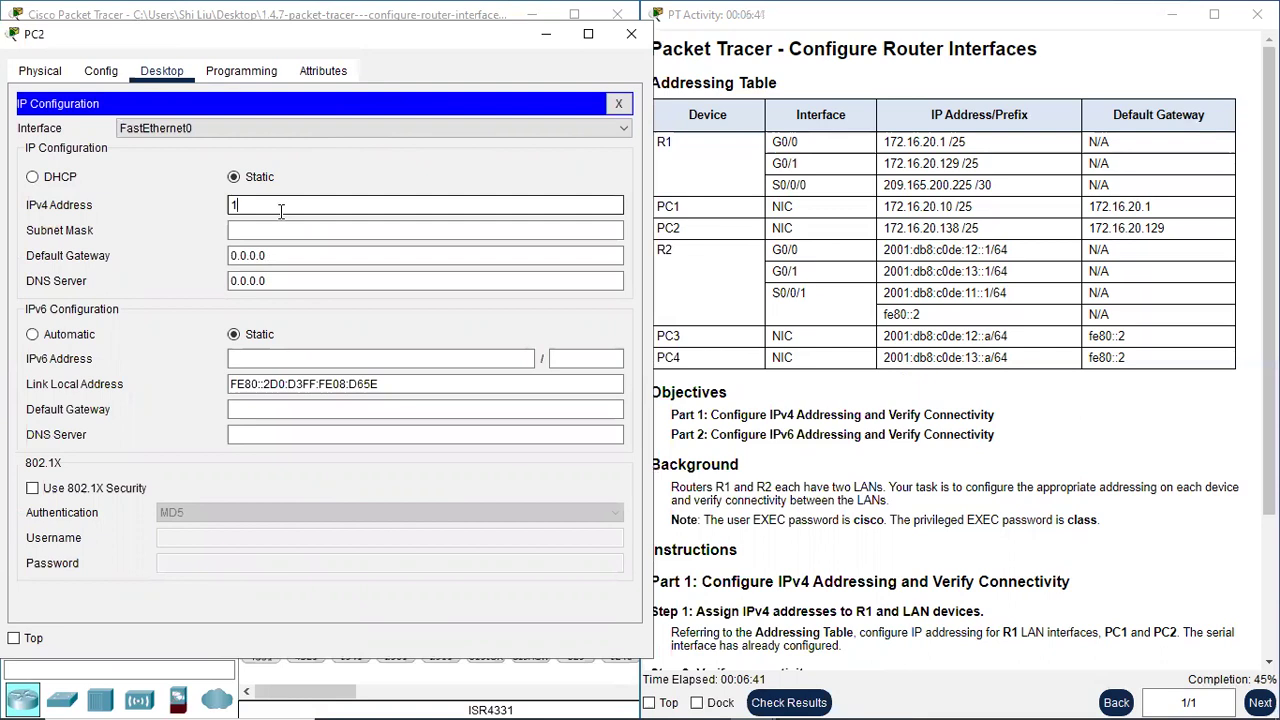
{"action": "type", "text": "72.16.20.138"}
{"action": "key", "text": "Tab"}
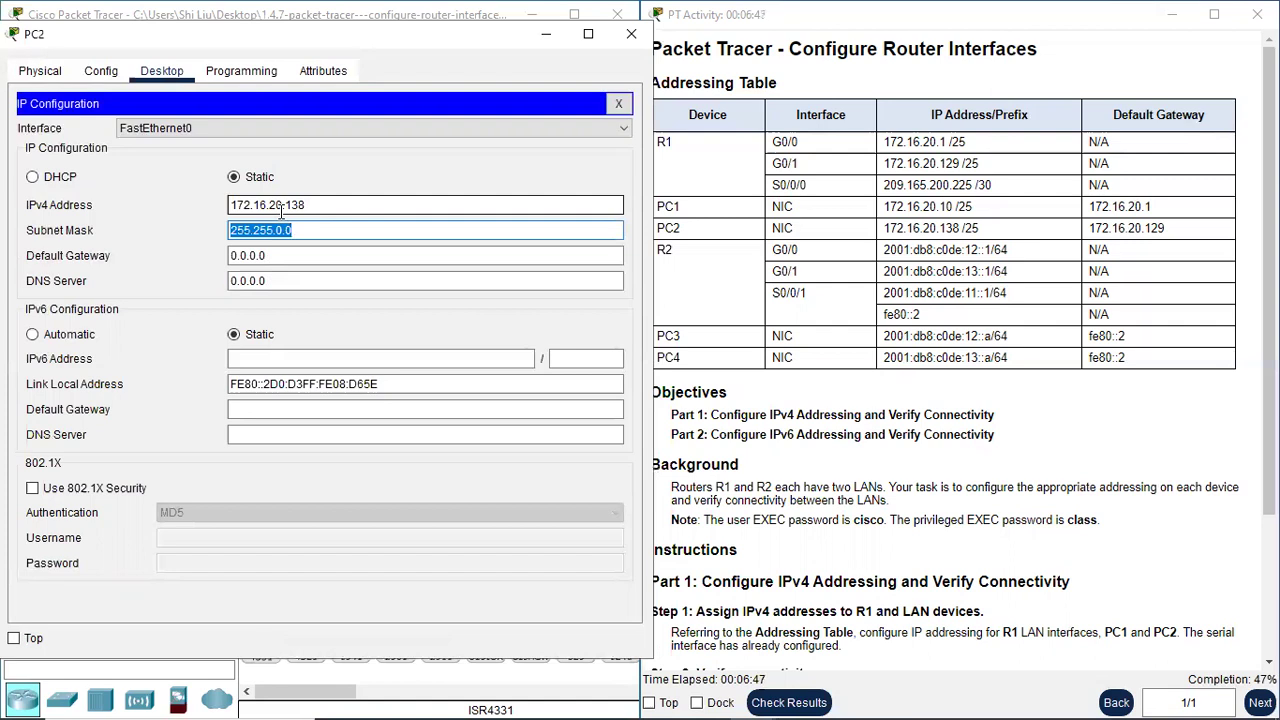
{"action": "type", "text": "255.2"}
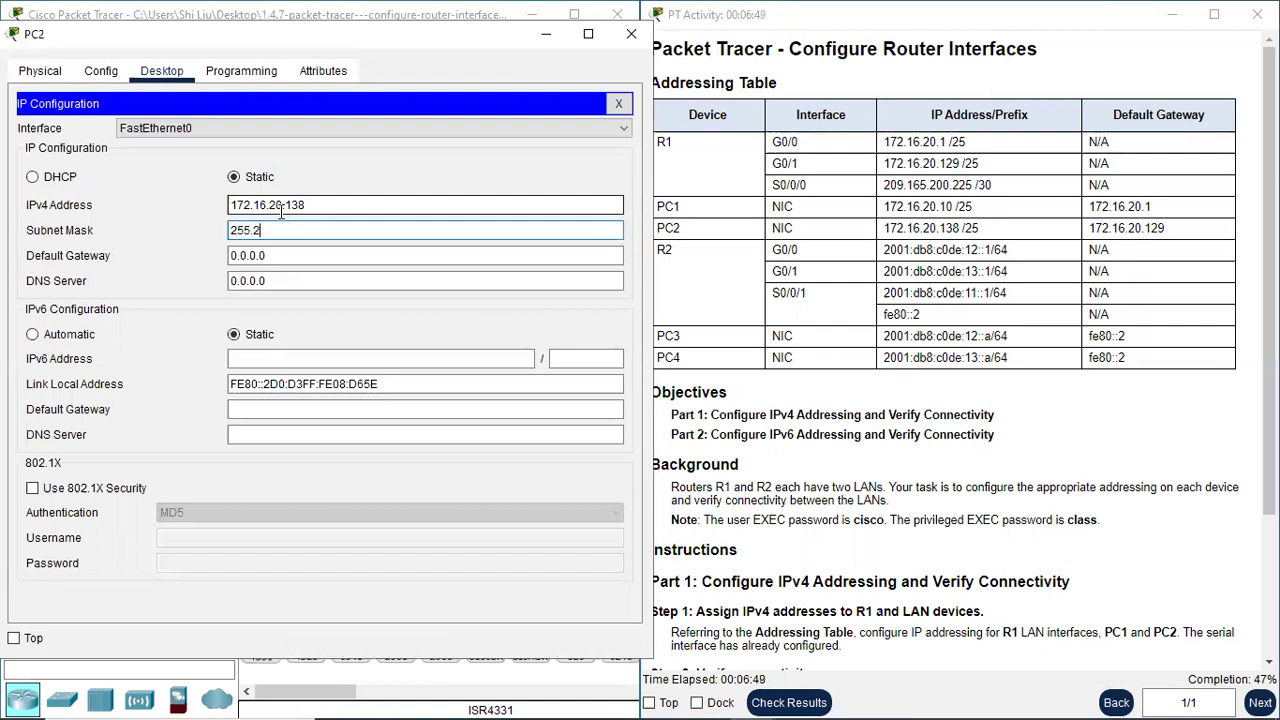
{"action": "type", "text": "55.255.128"}
Check PC2's link to R1 in the topology and set PC2's IPv4 default gateway to 172.16.20.129.
{"action": "key", "text": "Tab"}
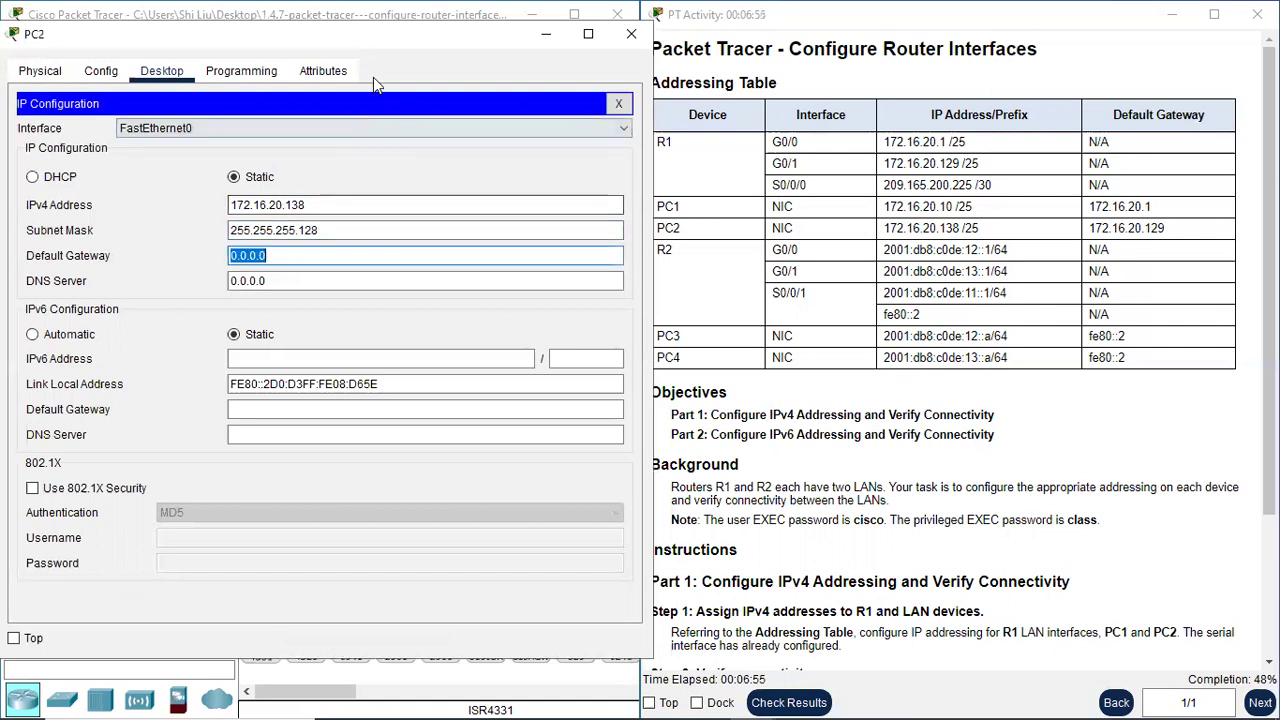
{"action": "left_click_drag", "start_coordinate": [386, 45], "coordinate": [382, 406]}
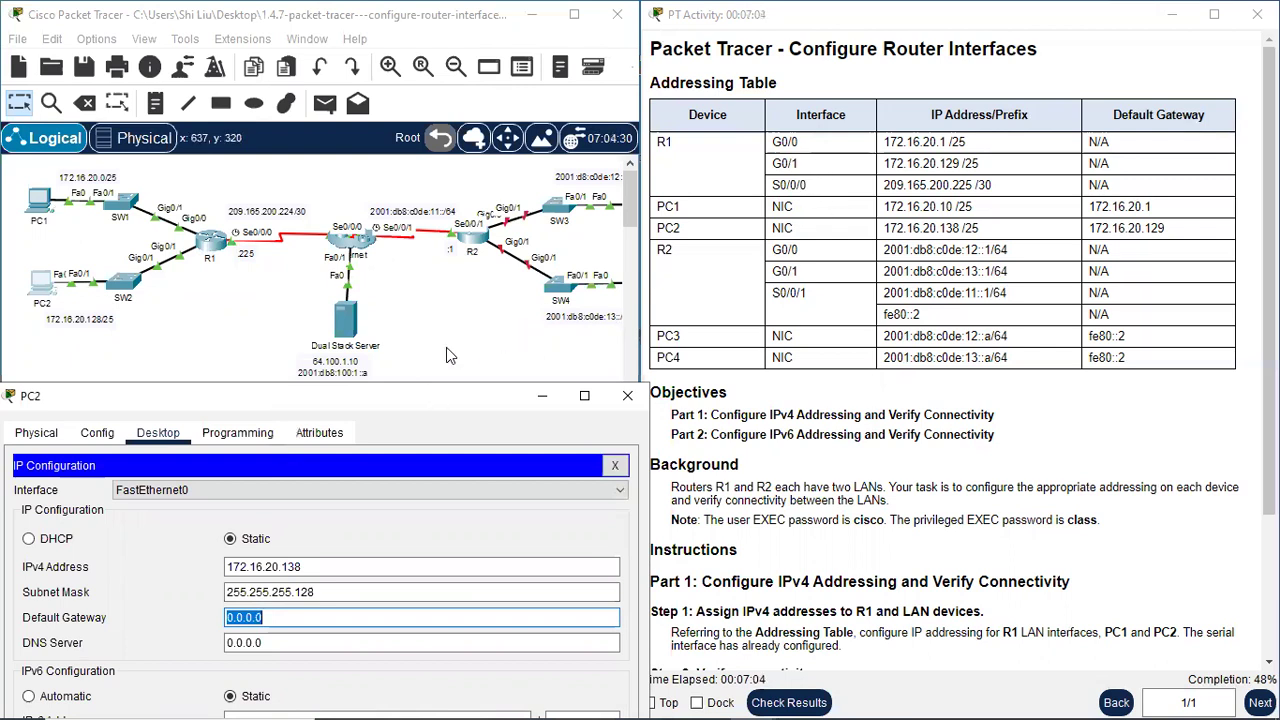
{"action": "left_click_drag", "start_coordinate": [446, 396], "coordinate": [450, 32]}
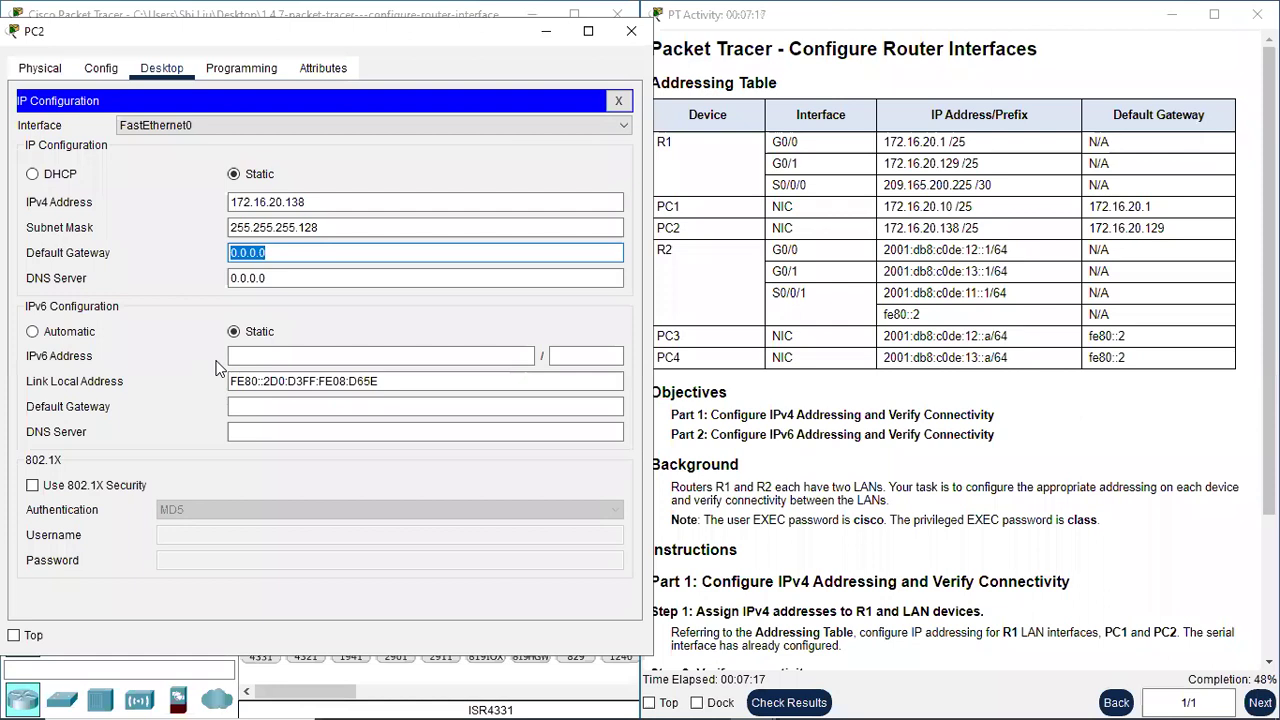
{"action": "type", "text": "2"}
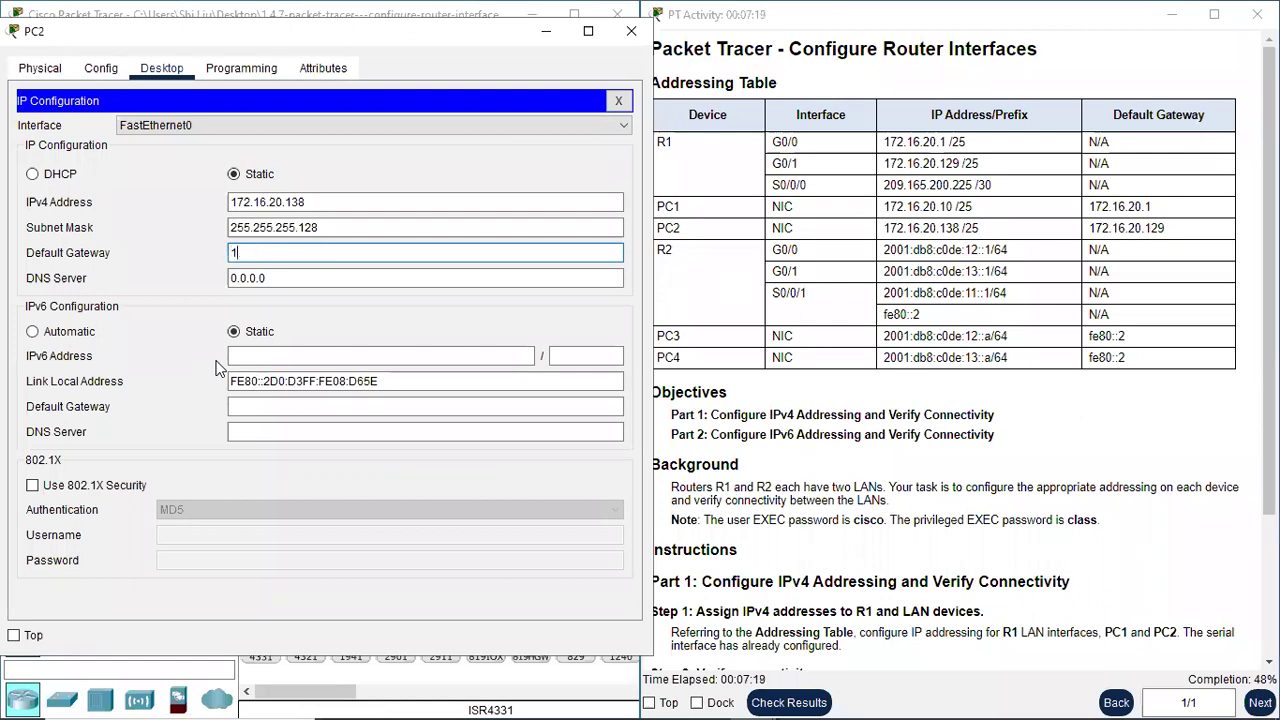
{"action": "type", "text": "72.16.20.129"}
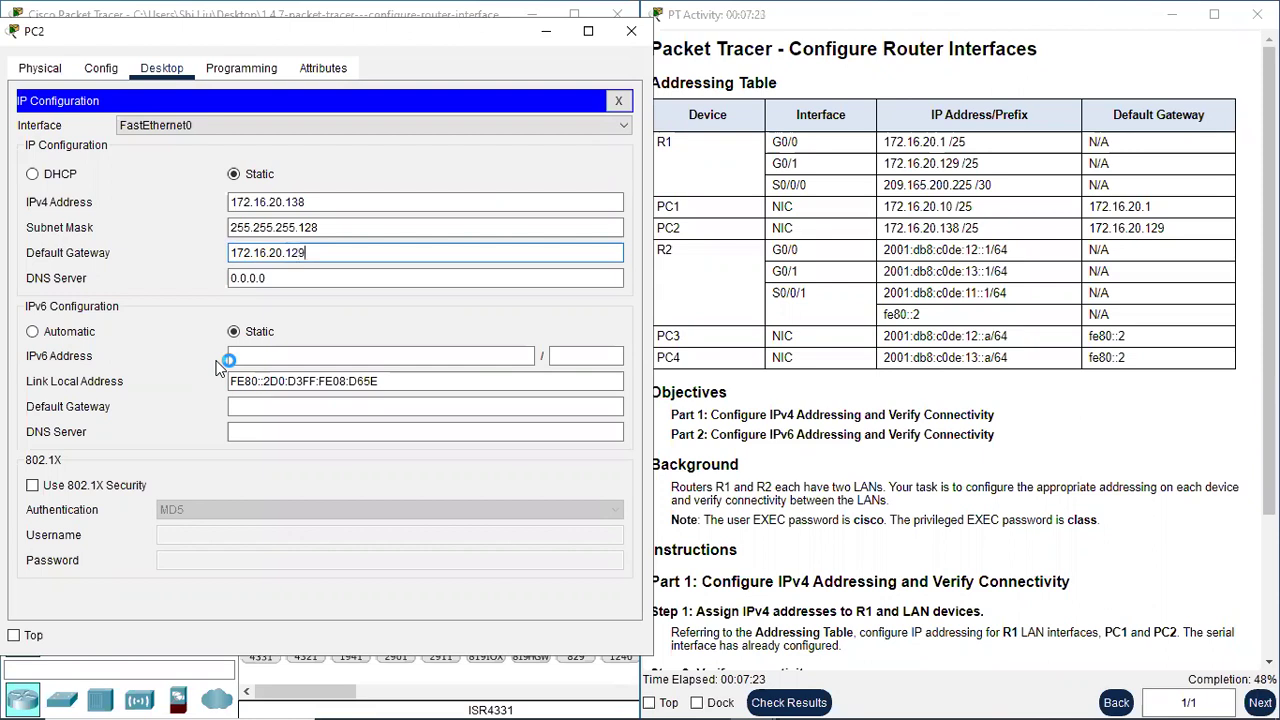
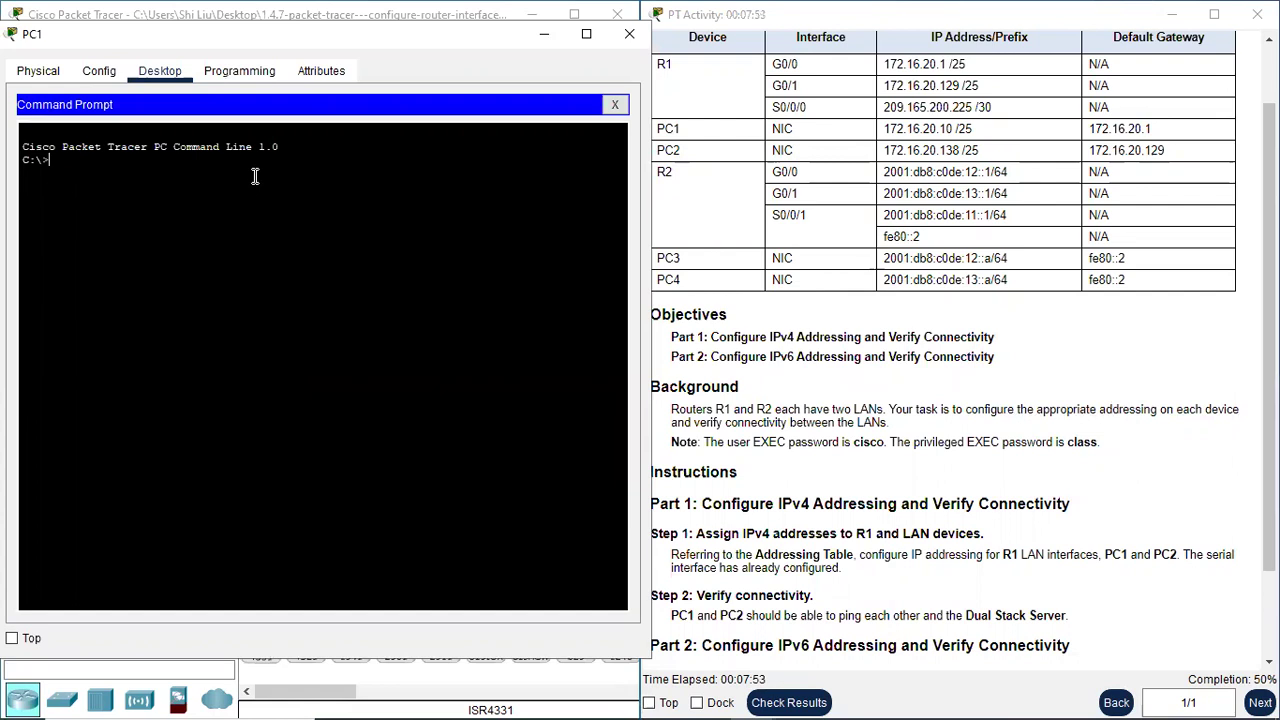
From PC1's command prompt, ping PC2 at 172.16.20.138 and the Dual Stack Server at 64.100.1.10, and close the PC1 window.
{"action": "type", "text": "ng 172.16.20.138"}
{"action": "key", "text": "Return"}
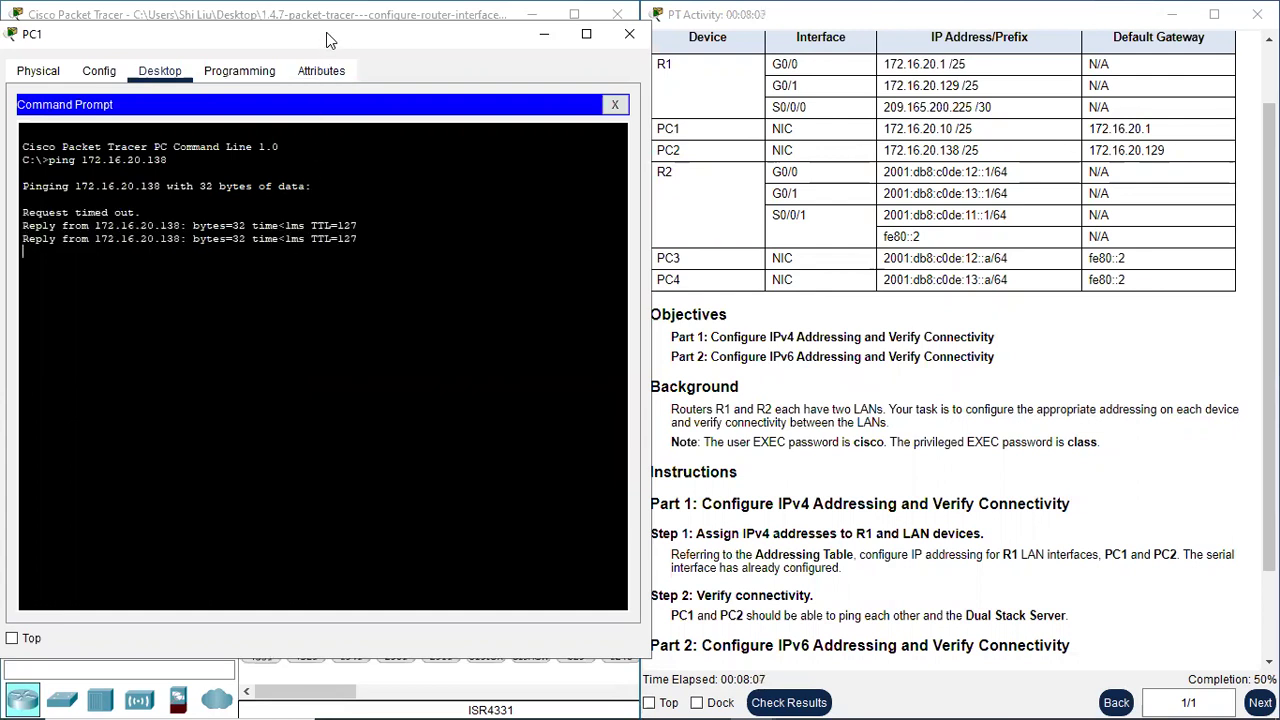
{"action": "left_click_drag", "start_coordinate": [320, 44], "coordinate": [889, 90]}
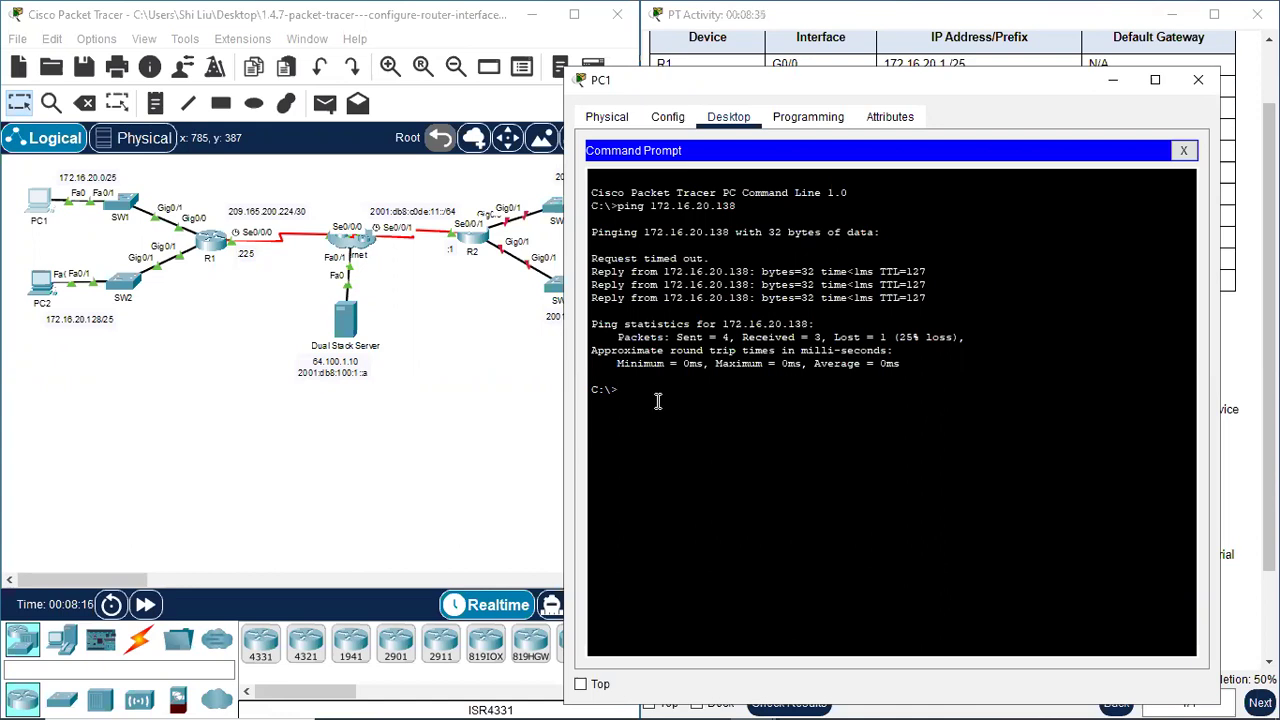
{"action": "type", "text": "ping 64.100.1.10"}
{"action": "key", "text": "Return"}
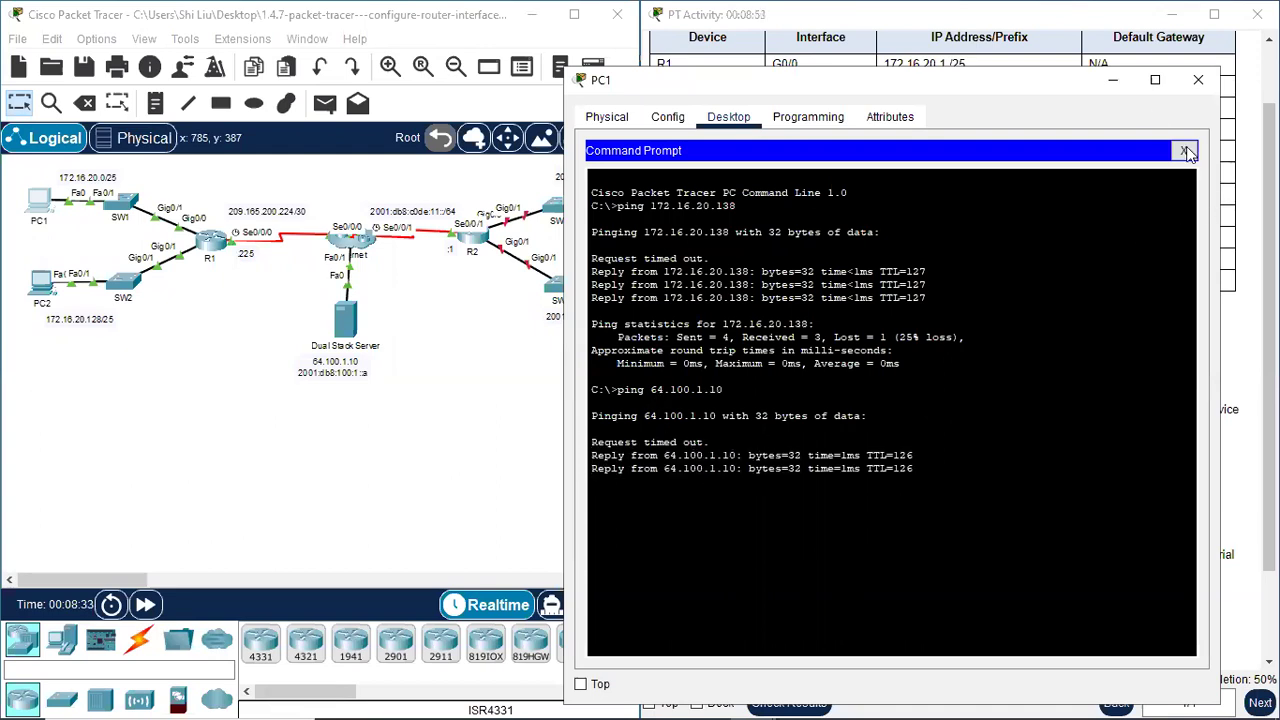
{"action": "left_click", "coordinate": [1199, 80]}
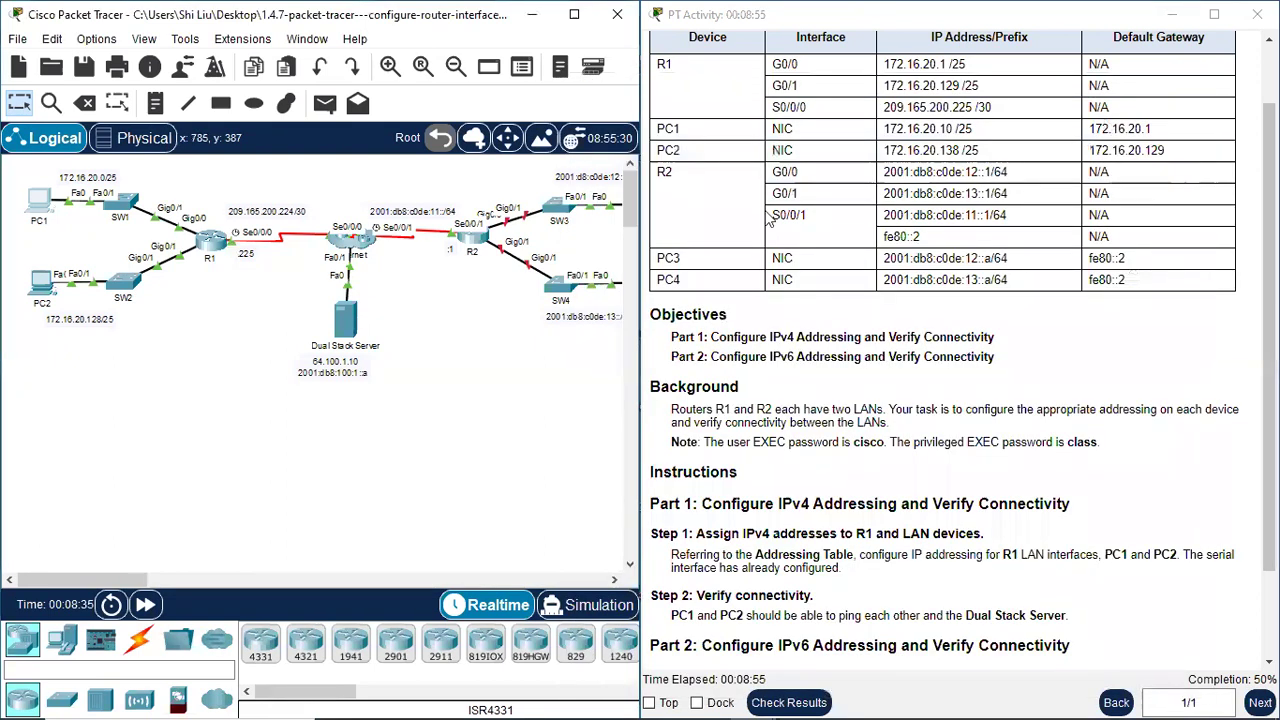
From PC2's command prompt, kept beside the addressing table, ping PC1 at 172.16.20.10.
{"action": "left_click", "coordinate": [42, 284]}
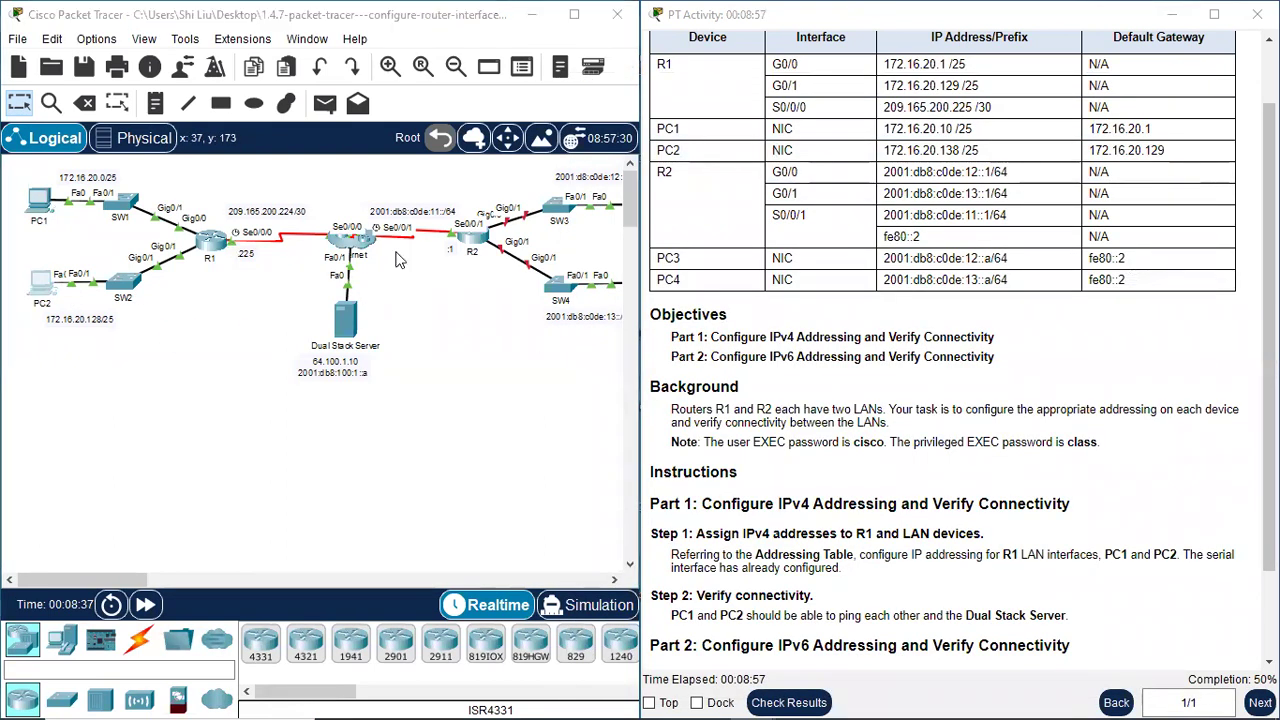
{"action": "left_click", "coordinate": [752, 169]}
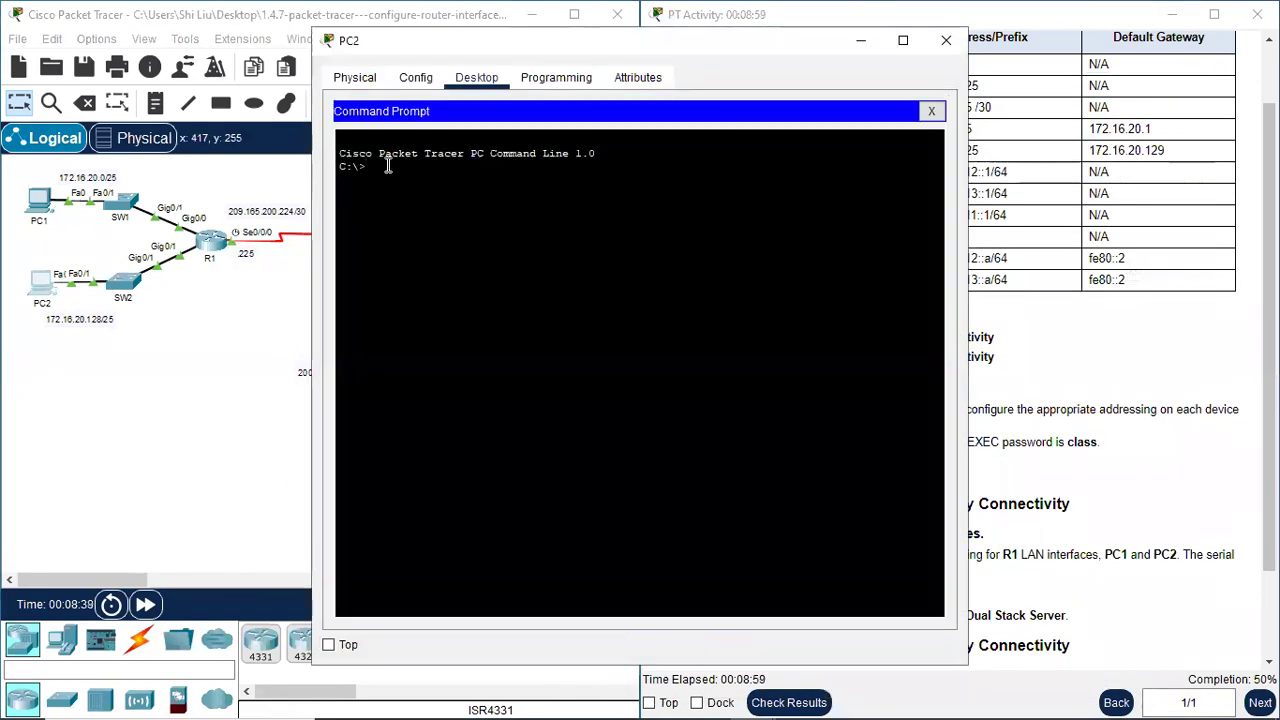
{"action": "left_click_drag", "start_coordinate": [551, 46], "coordinate": [192, 74]}
{"action": "type", "text": "ping "}
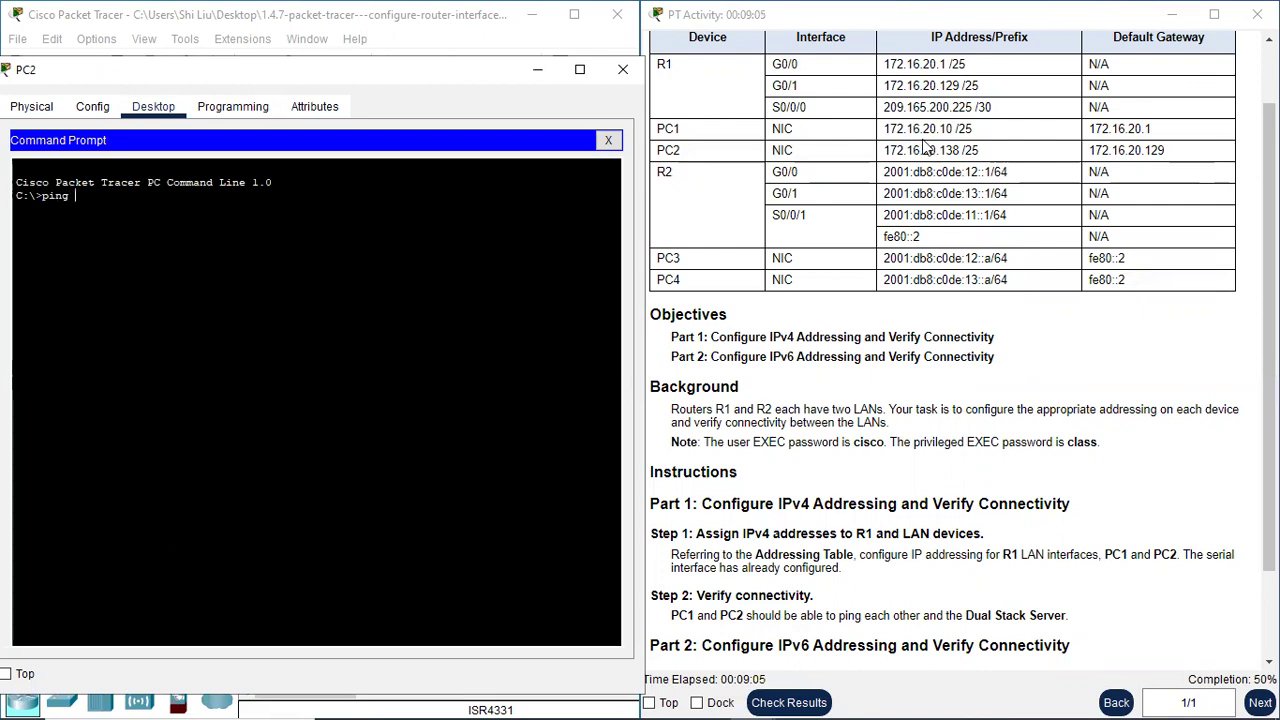
{"action": "type", "text": "172.16.20.10"}
{"action": "key", "text": "Return"}
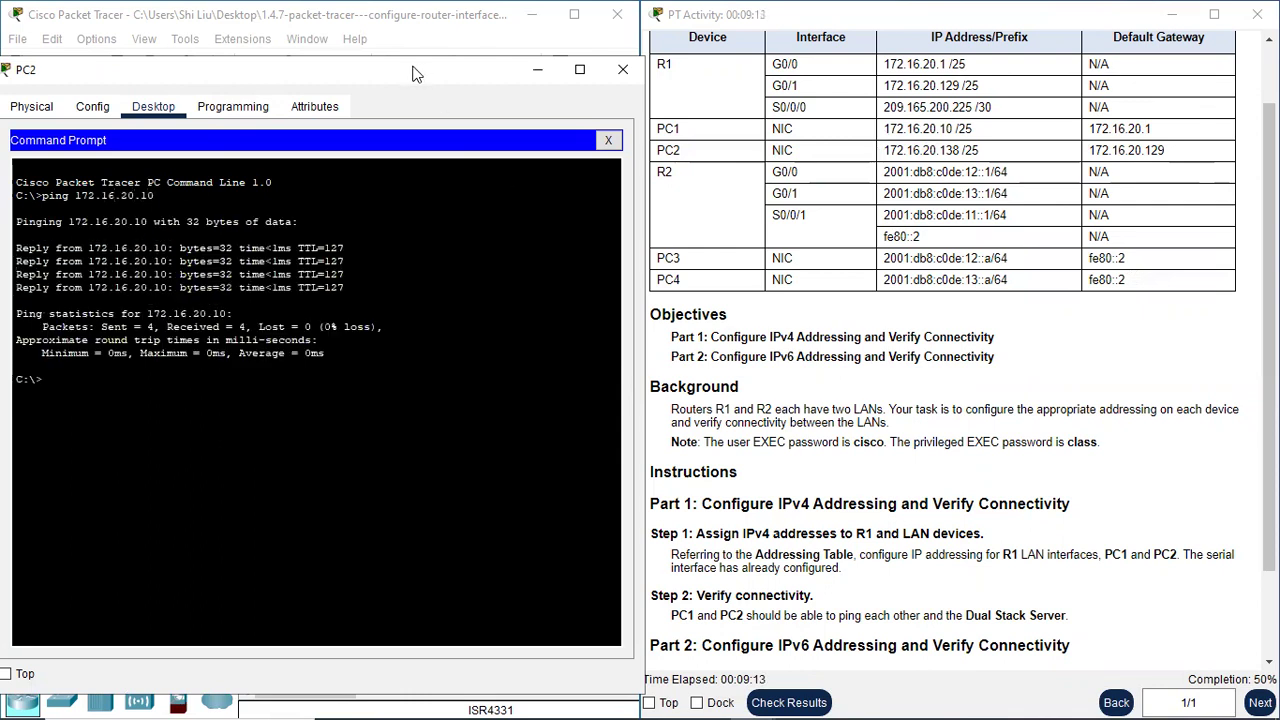
Ping the Dual Stack Server at 64.100.1.10 from PC2, keeping the topology in view, and close the PC2 window.
{"action": "left_click_drag", "start_coordinate": [433, 90], "coordinate": [968, 93]}
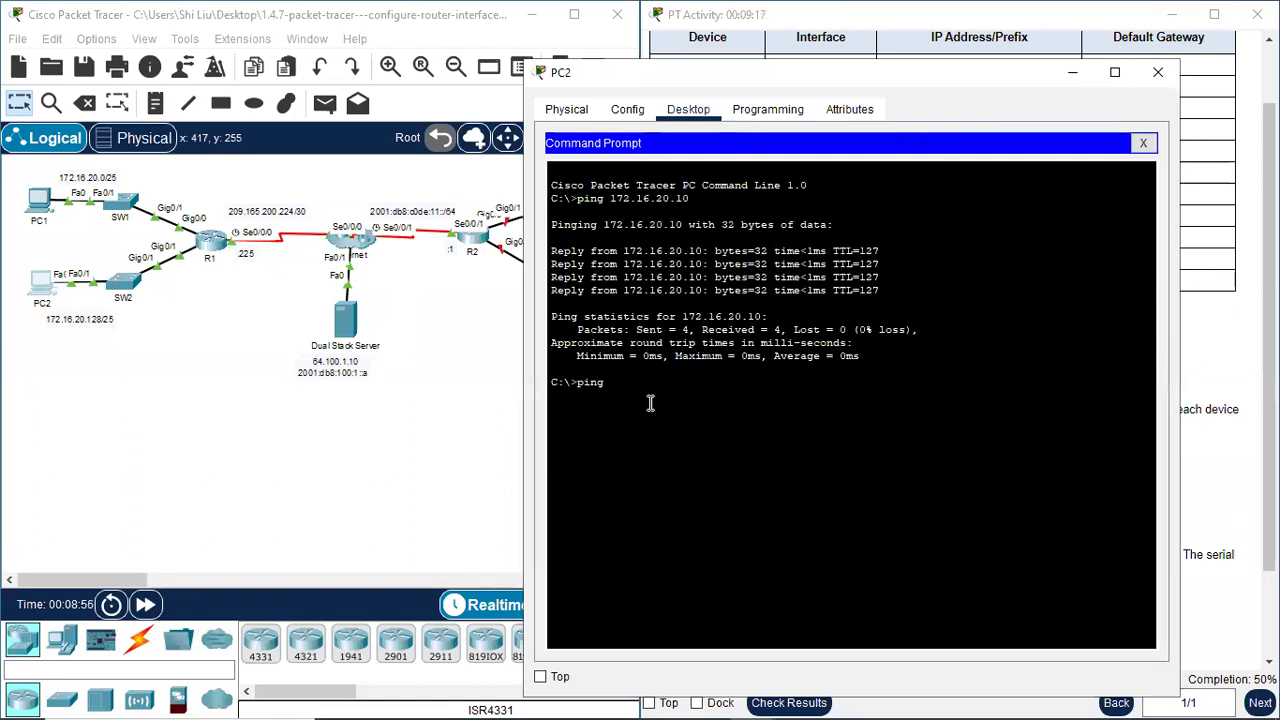
{"action": "type", "text": "4.100.1.10"}
{"action": "key", "text": "Return"}
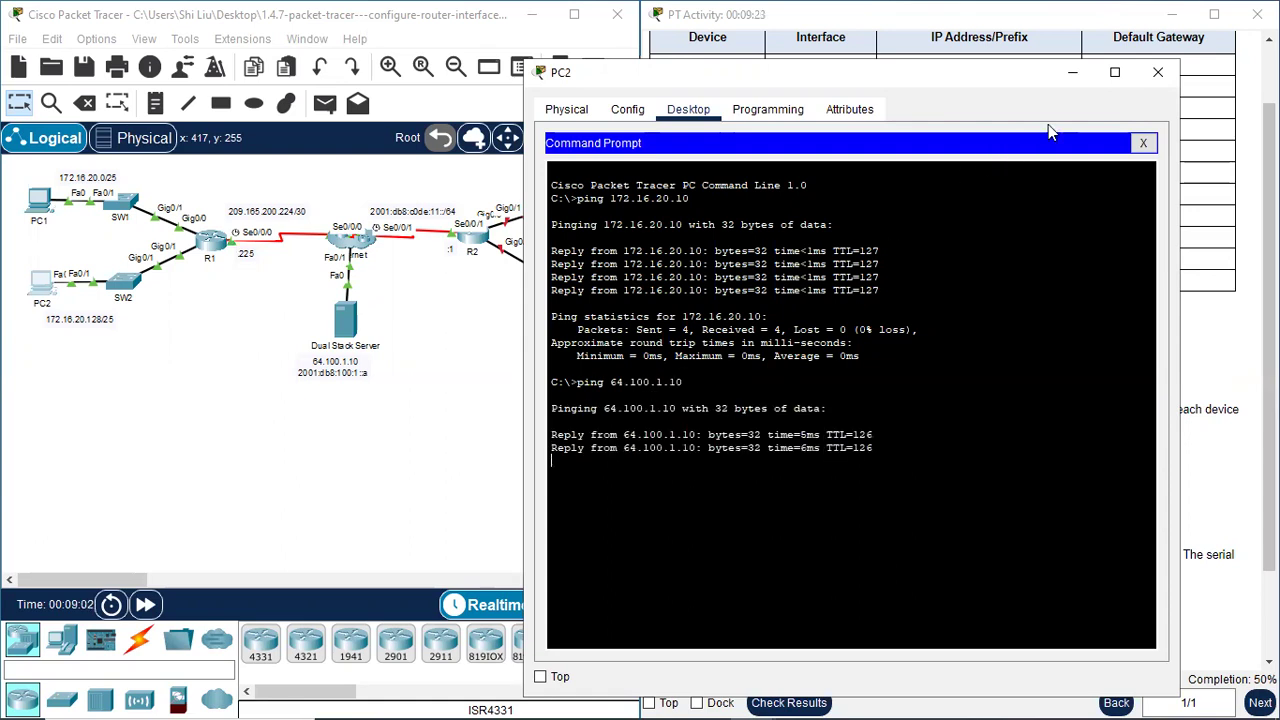
{"action": "left_click", "coordinate": [1160, 75]}
Review the Part 2 IPv6 instructions and examine R2's two LANs with PC3 and PC4 in the topology.
{"action": "scroll", "coordinate": [730, 583], "scroll_direction": "down", "scroll_amount": 3}
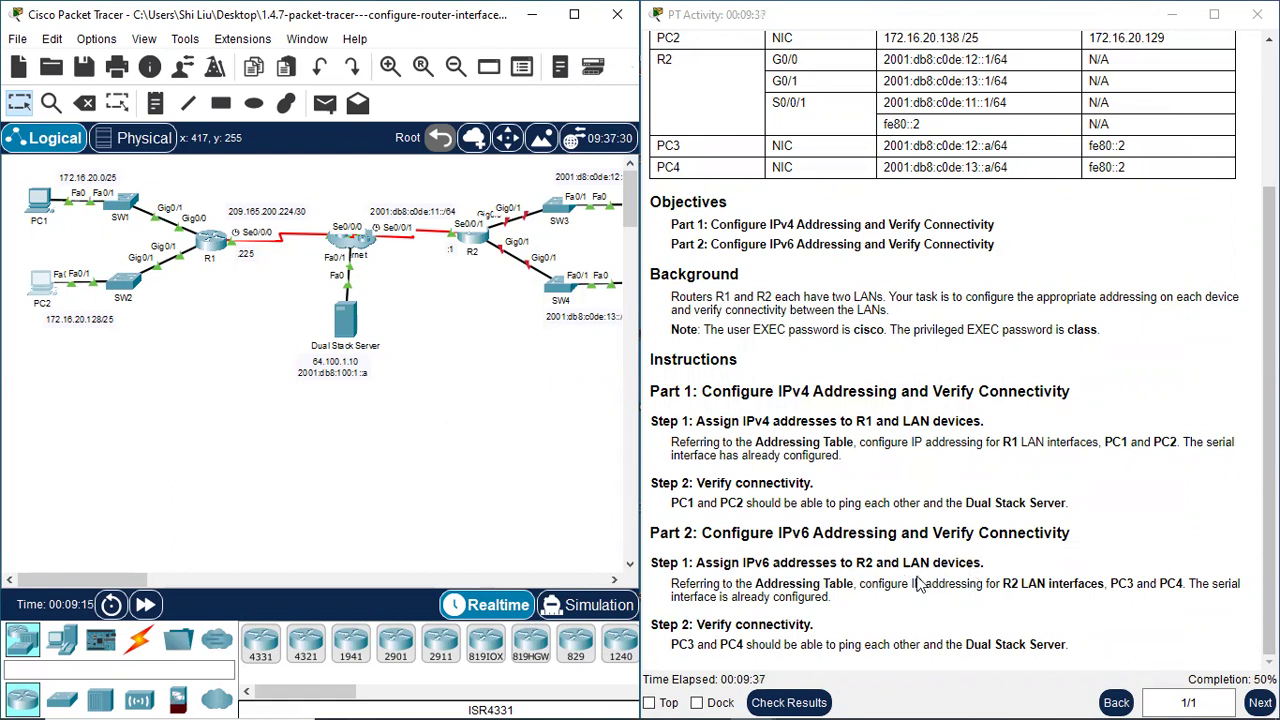
{"action": "left_click_drag", "start_coordinate": [82, 579], "coordinate": [180, 583]}
{"action": "left_click", "coordinate": [390, 66]}
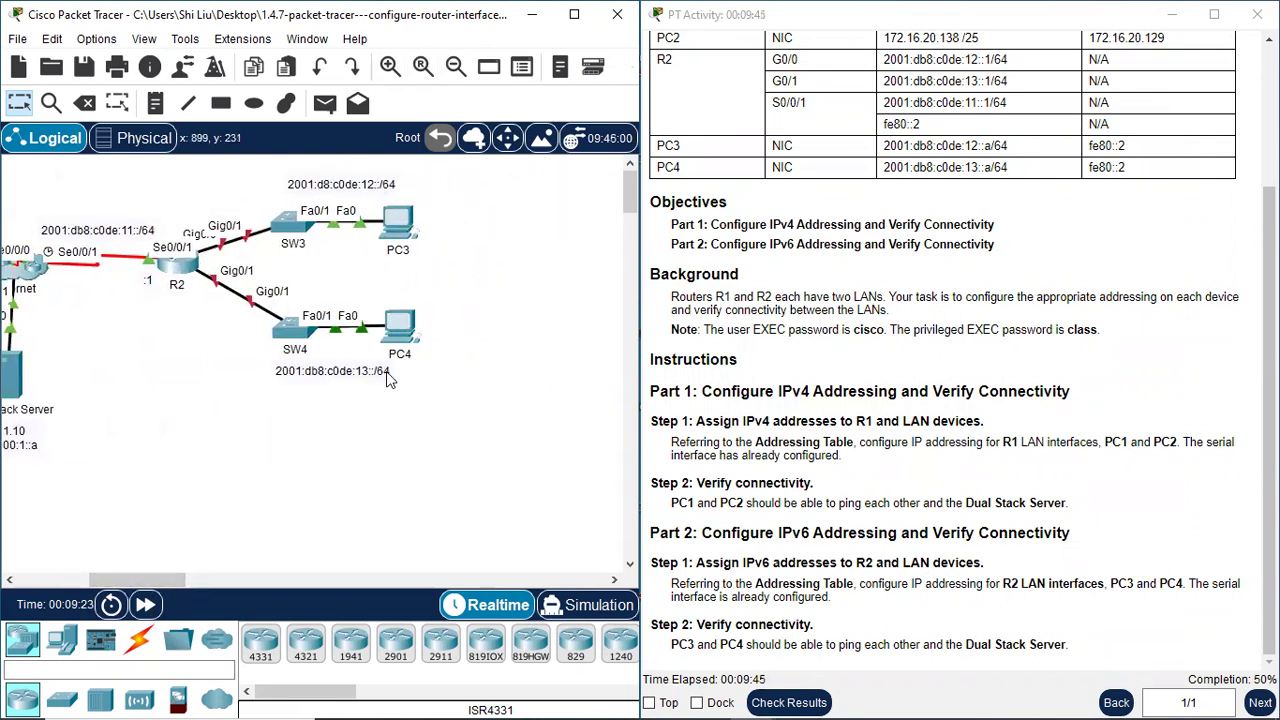
{"action": "left_click_drag", "start_coordinate": [372, 398], "coordinate": [450, 204]}
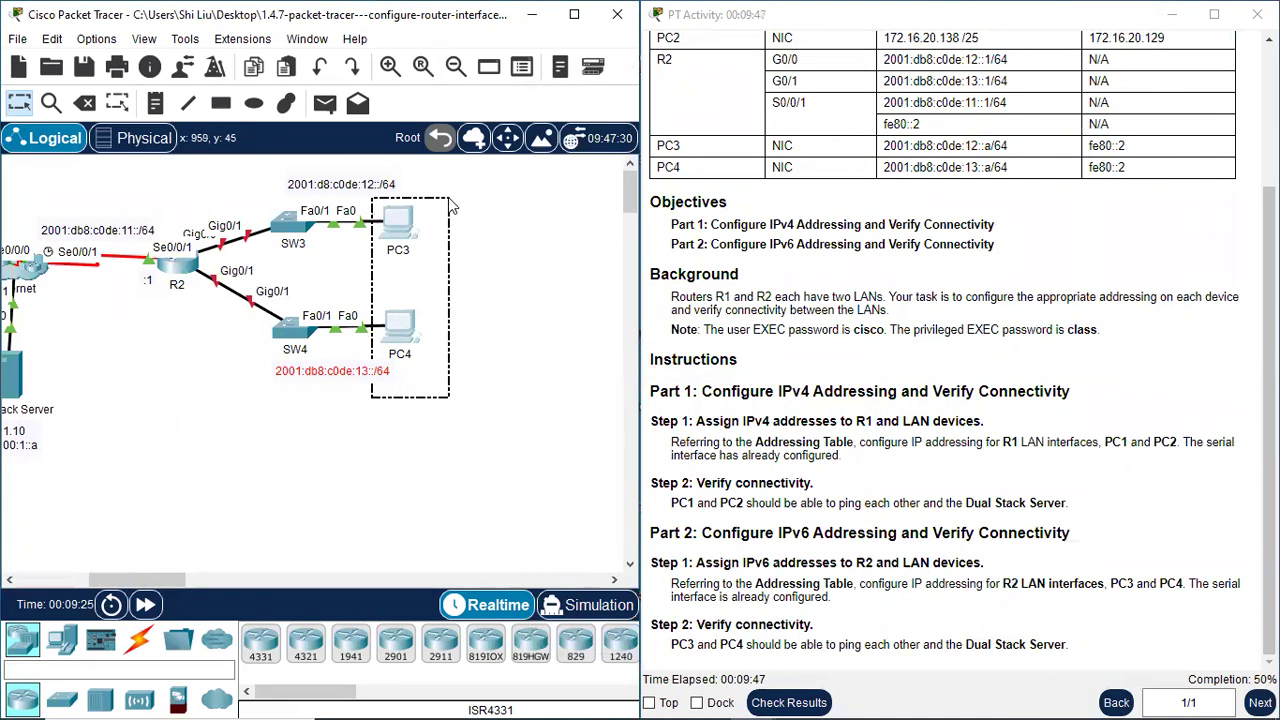
{"action": "left_click", "coordinate": [785, 483]}
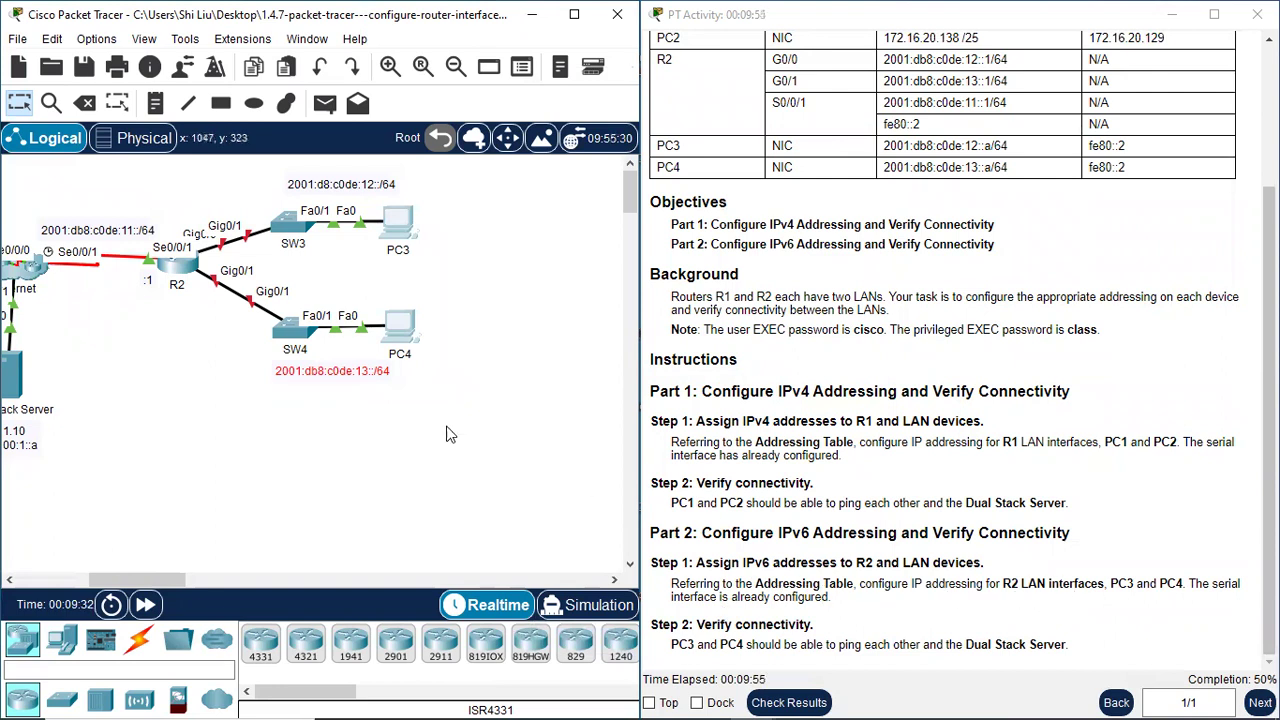
{"action": "left_click_drag", "start_coordinate": [202, 194], "coordinate": [220, 336]}
Turn off the preference that always shows port labels in the logical workspace.
{"action": "left_click", "coordinate": [17, 38]}
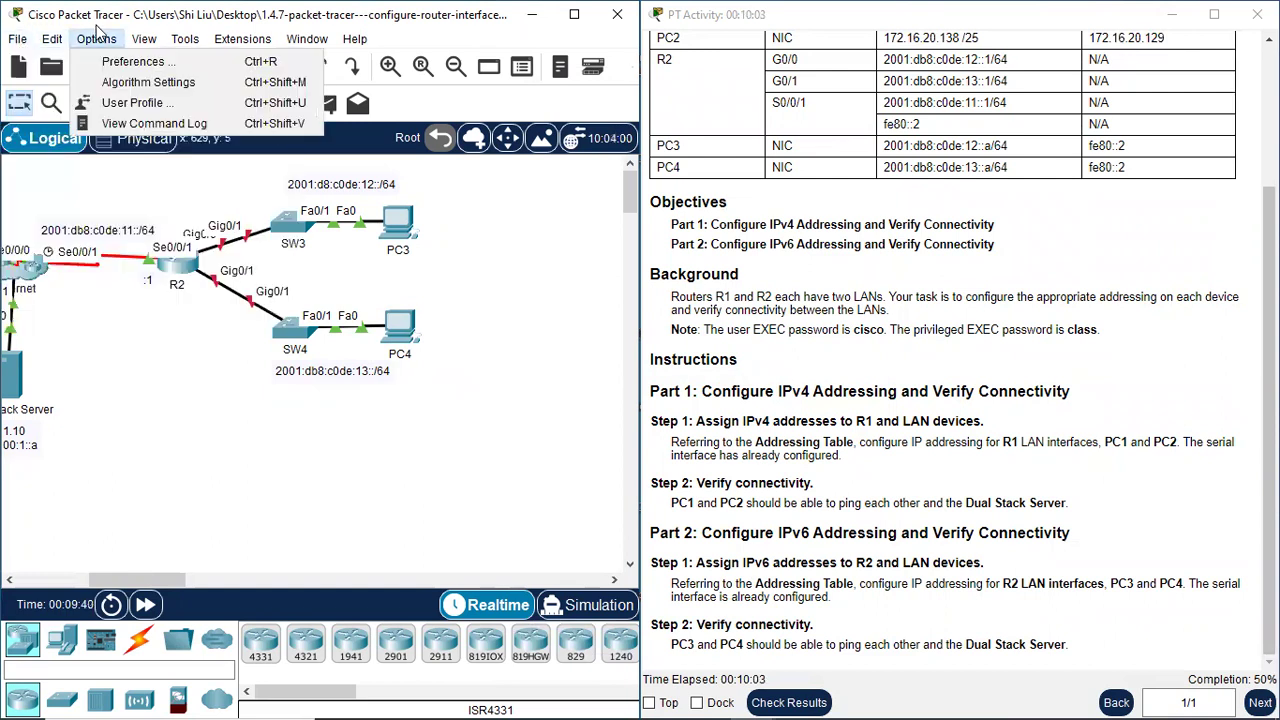
{"action": "key", "text": "Escape"}
{"action": "key", "text": "ctrl+r"}
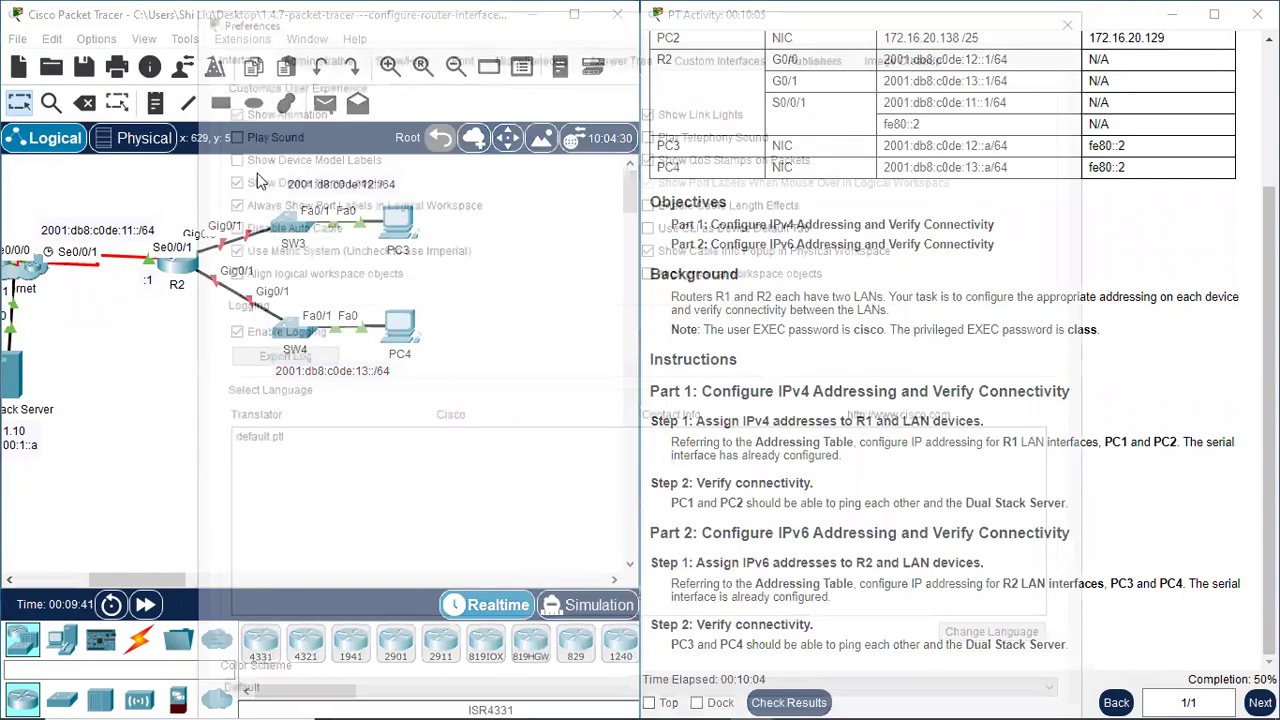
{"action": "left_click", "coordinate": [1081, 14]}
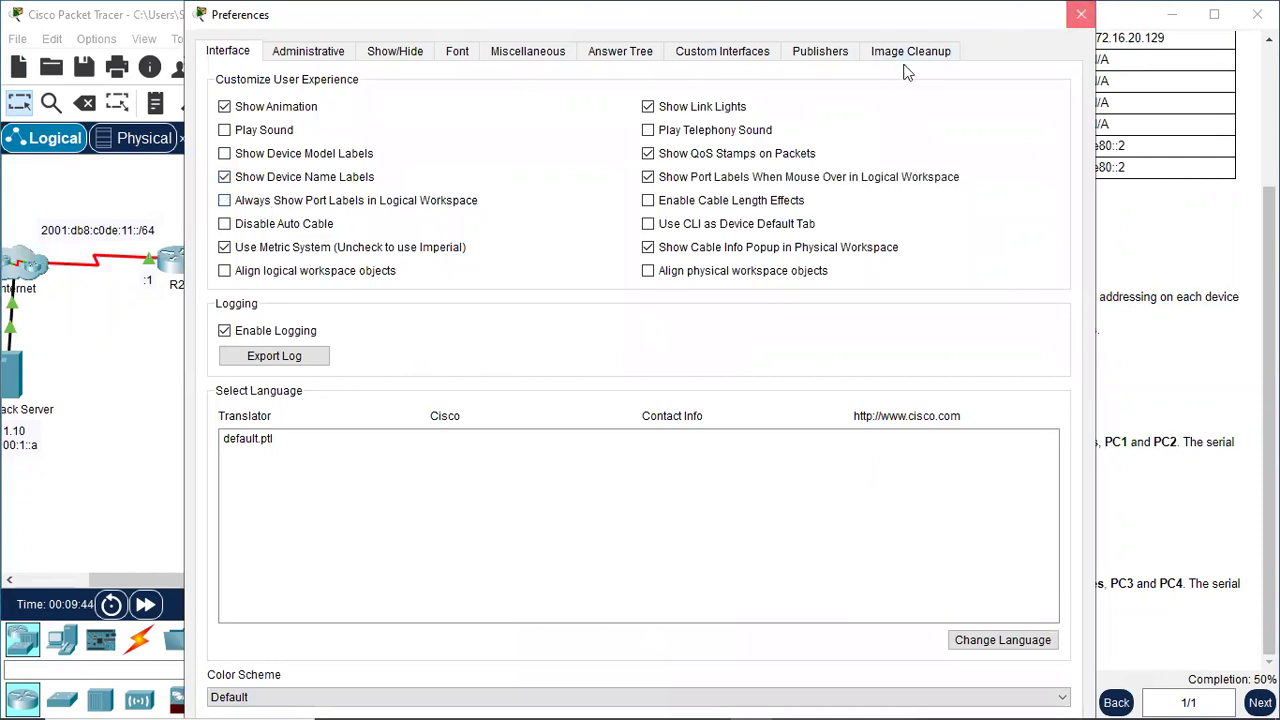
Compare R2's links to SW3 and SW4 with the G0/0 and G0/1 entries in the addressing table.
{"action": "left_click_drag", "start_coordinate": [204, 208], "coordinate": [234, 331]}
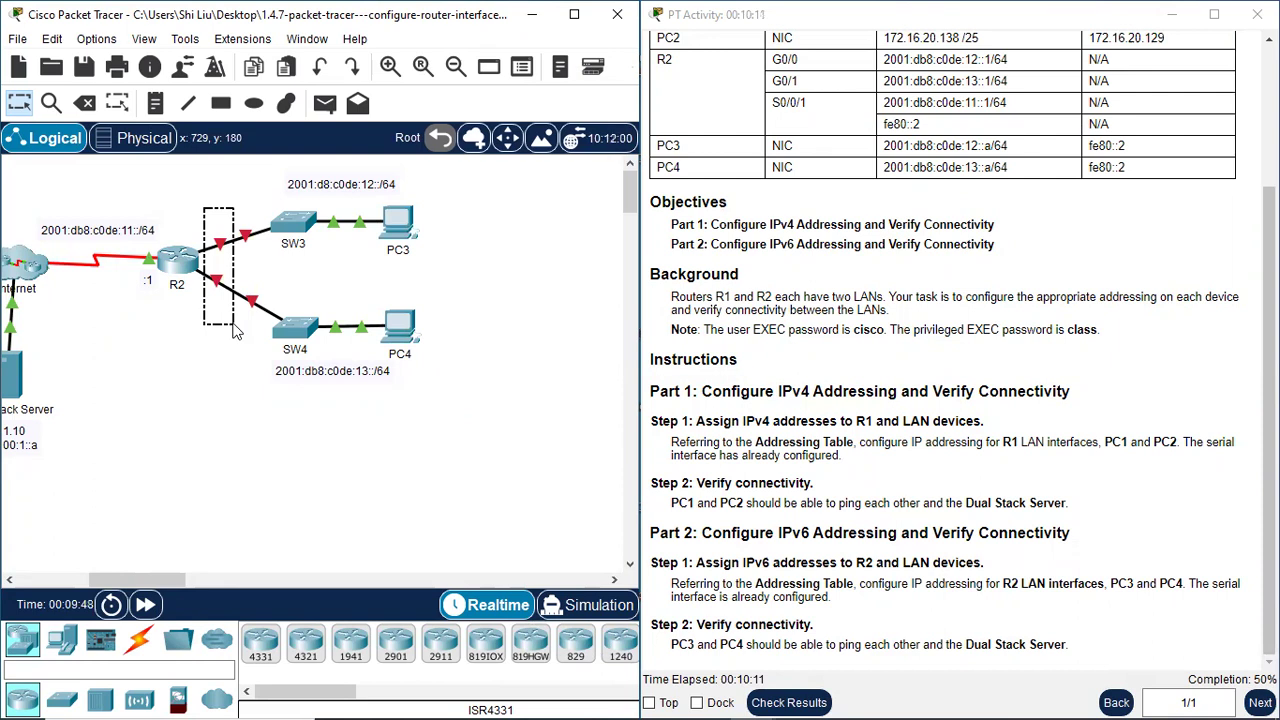
{"action": "left_click_drag", "start_coordinate": [234, 331], "coordinate": [234, 331]}
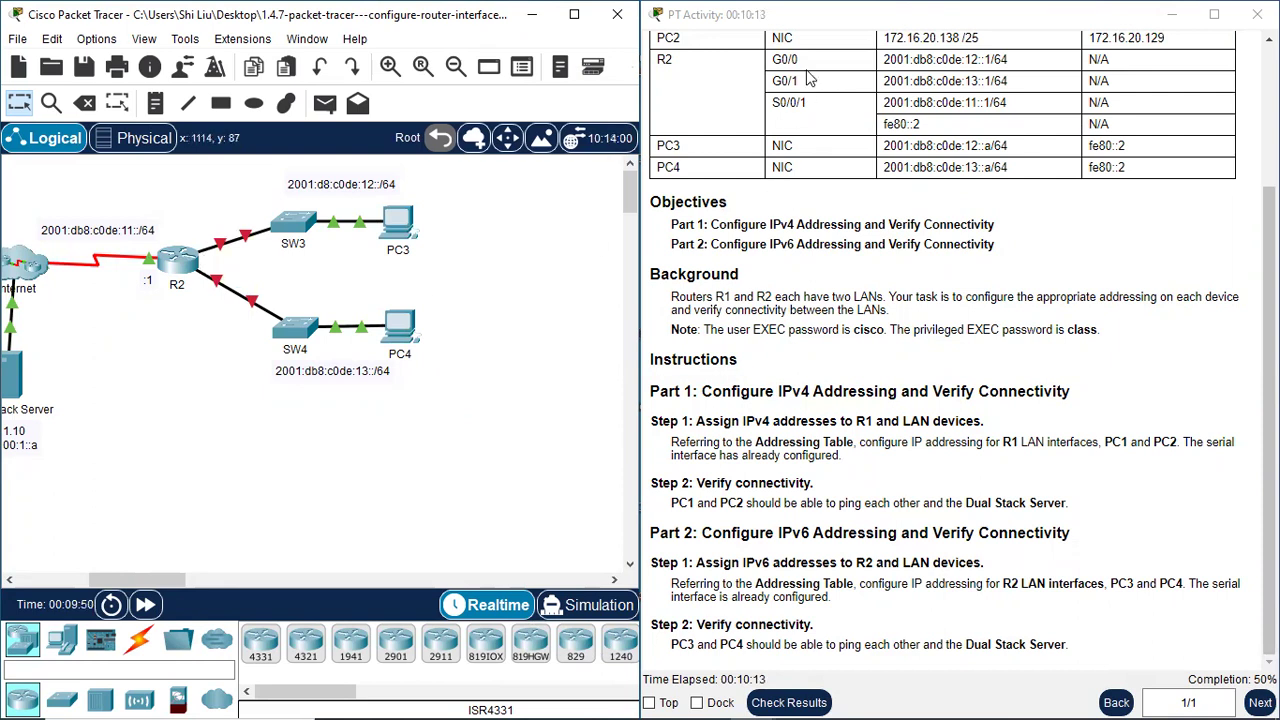
{"action": "scroll", "coordinate": [814, 95], "scroll_direction": "up", "scroll_amount": 1}
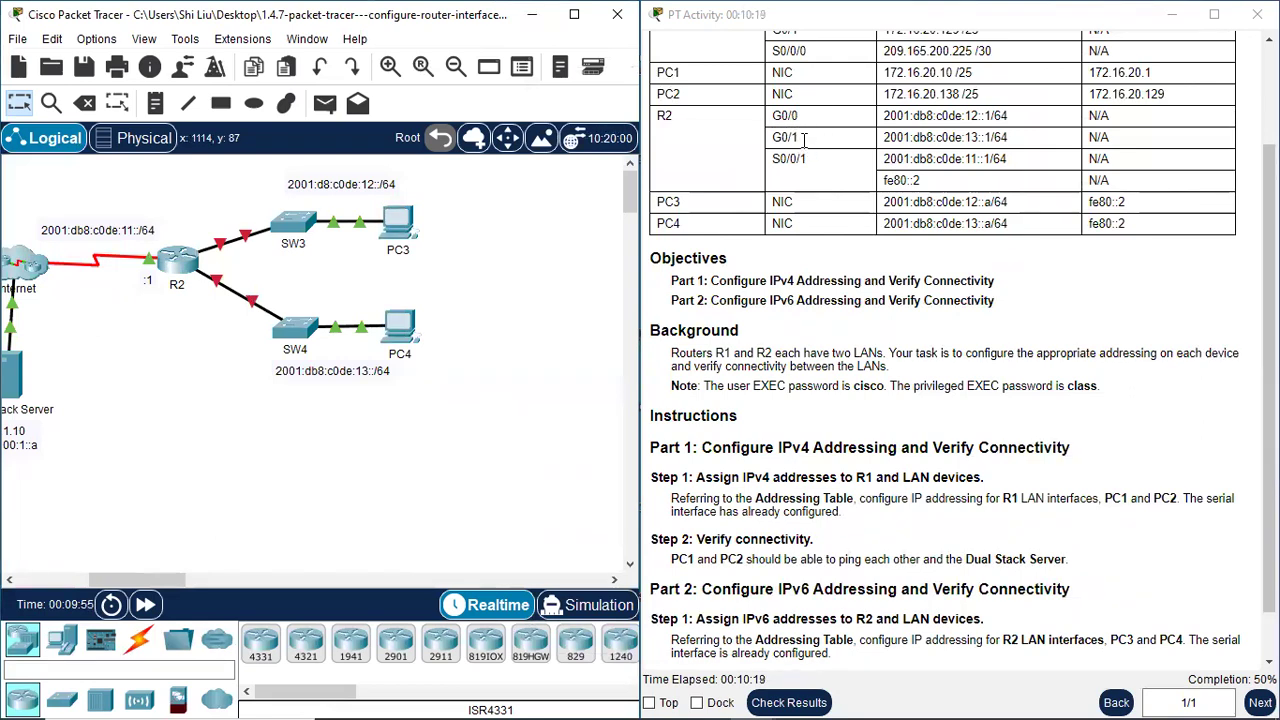
{"action": "scroll", "coordinate": [960, 580], "scroll_direction": "down", "scroll_amount": 1}
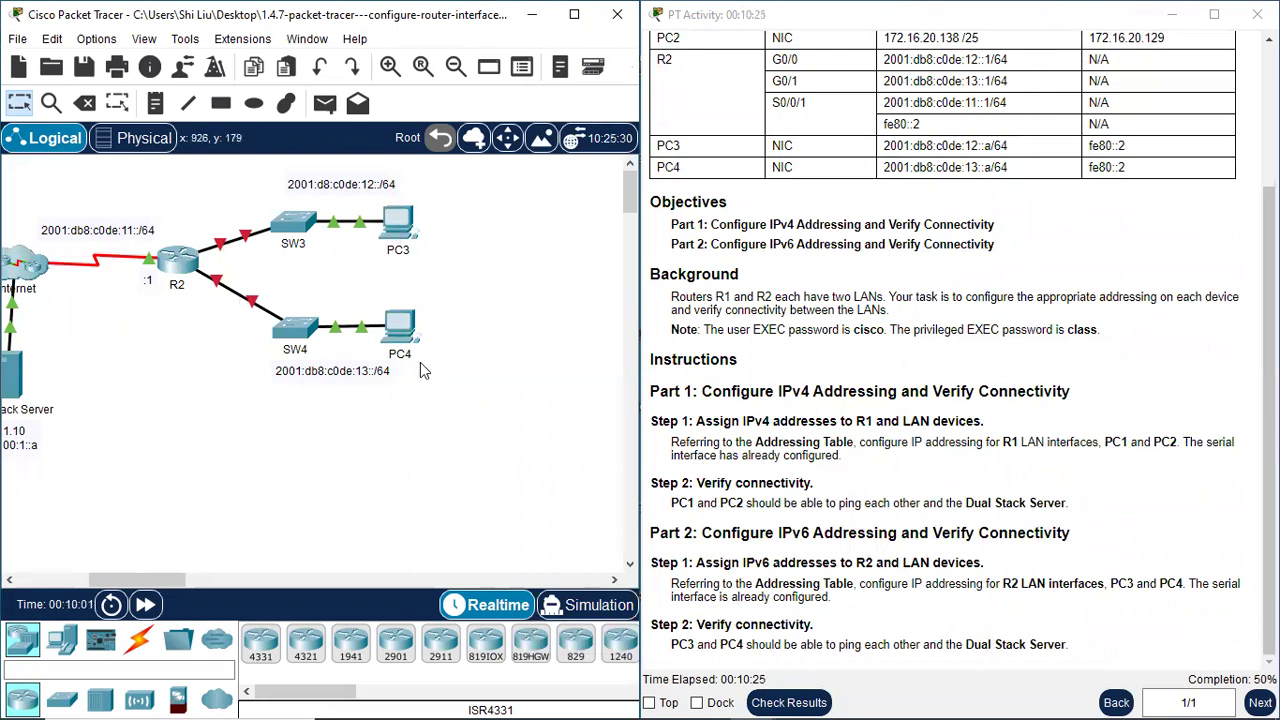
Open R2's command line beside the instructions, log in with the user and privileged EXEC passwords, and enter global configuration mode.
{"action": "left_click", "coordinate": [172, 257]}
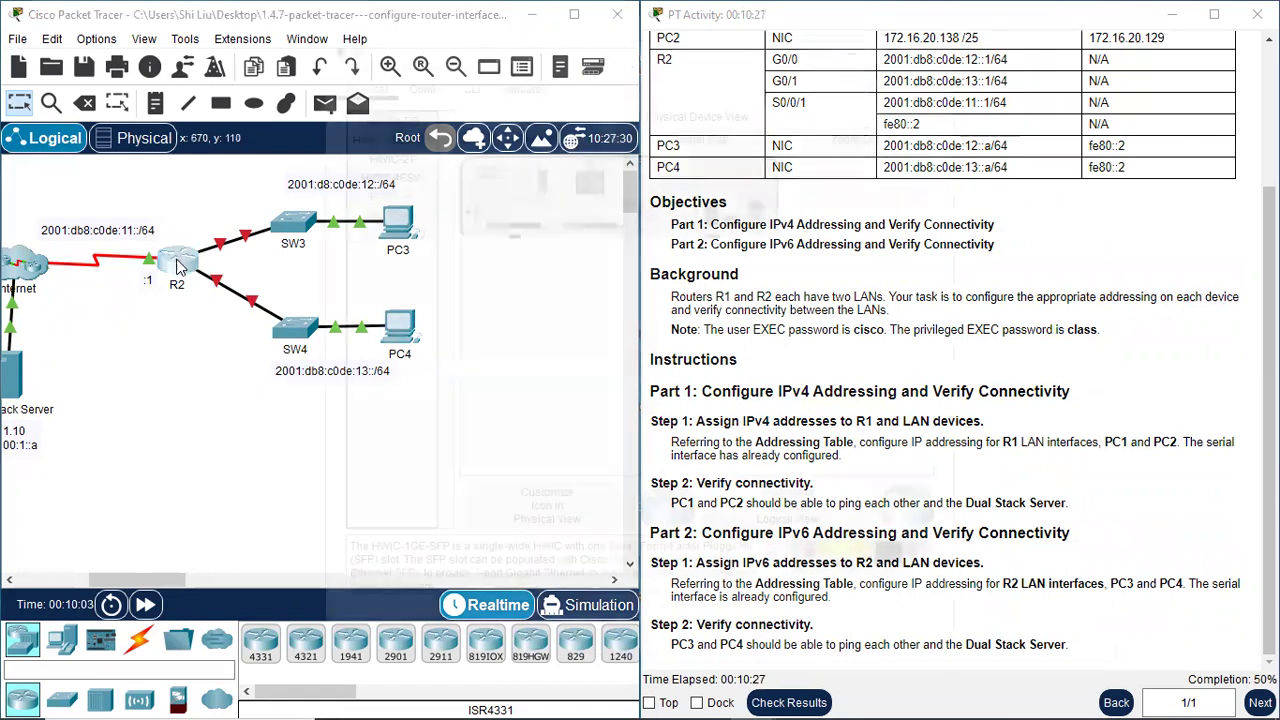
{"action": "left_click", "coordinate": [466, 84]}
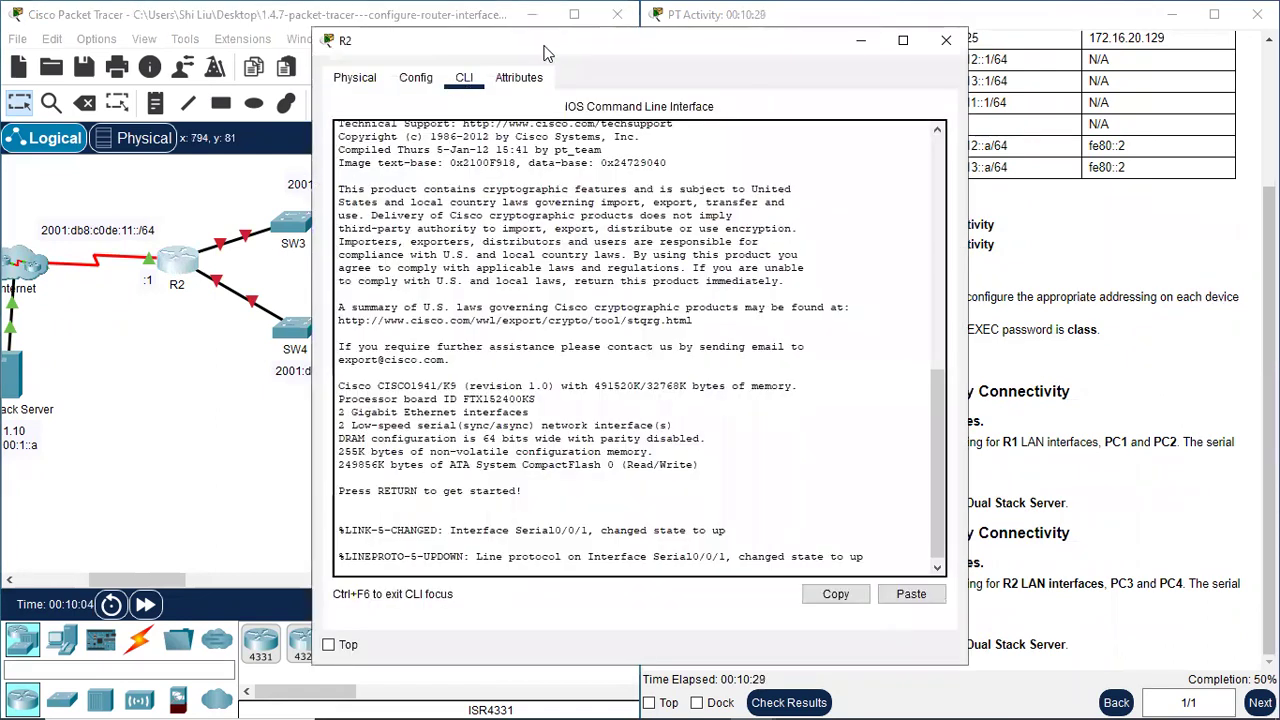
{"action": "left_click_drag", "start_coordinate": [546, 53], "coordinate": [239, 41]}
{"action": "key", "text": "Return"}
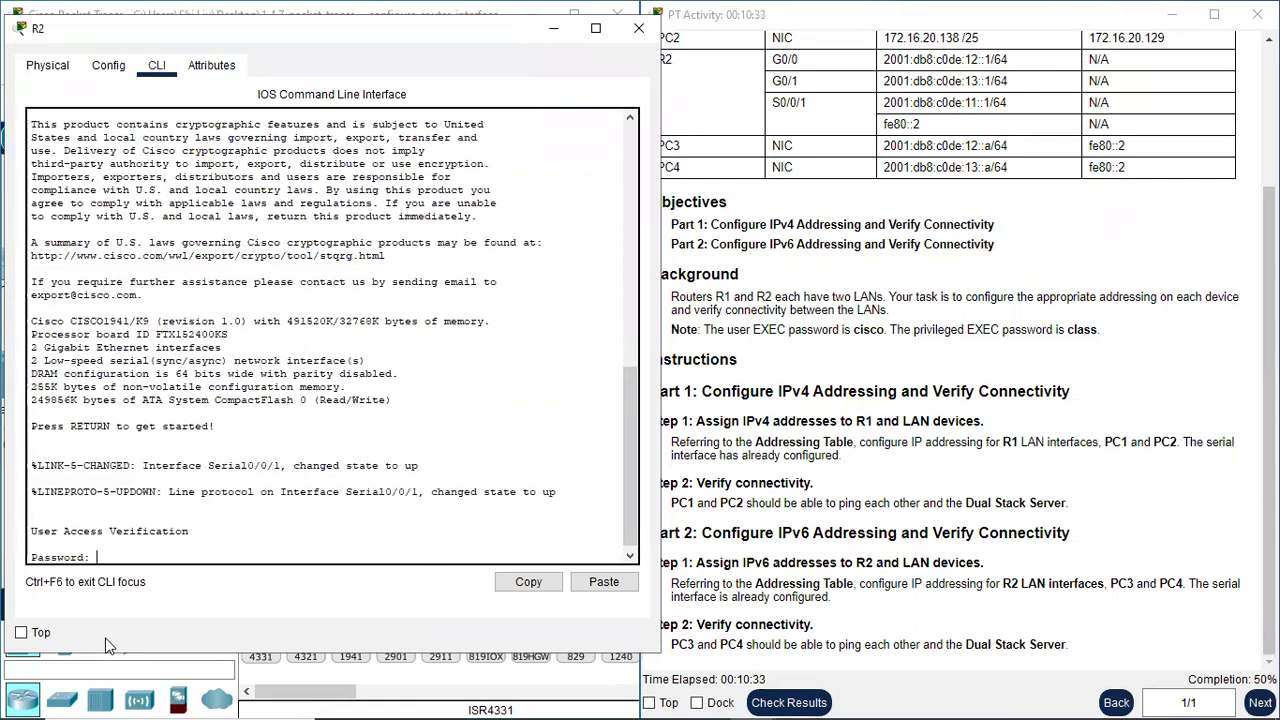
{"action": "key", "text": "Return"}
{"action": "type", "text": "enable"}
{"action": "key", "text": "Return"}
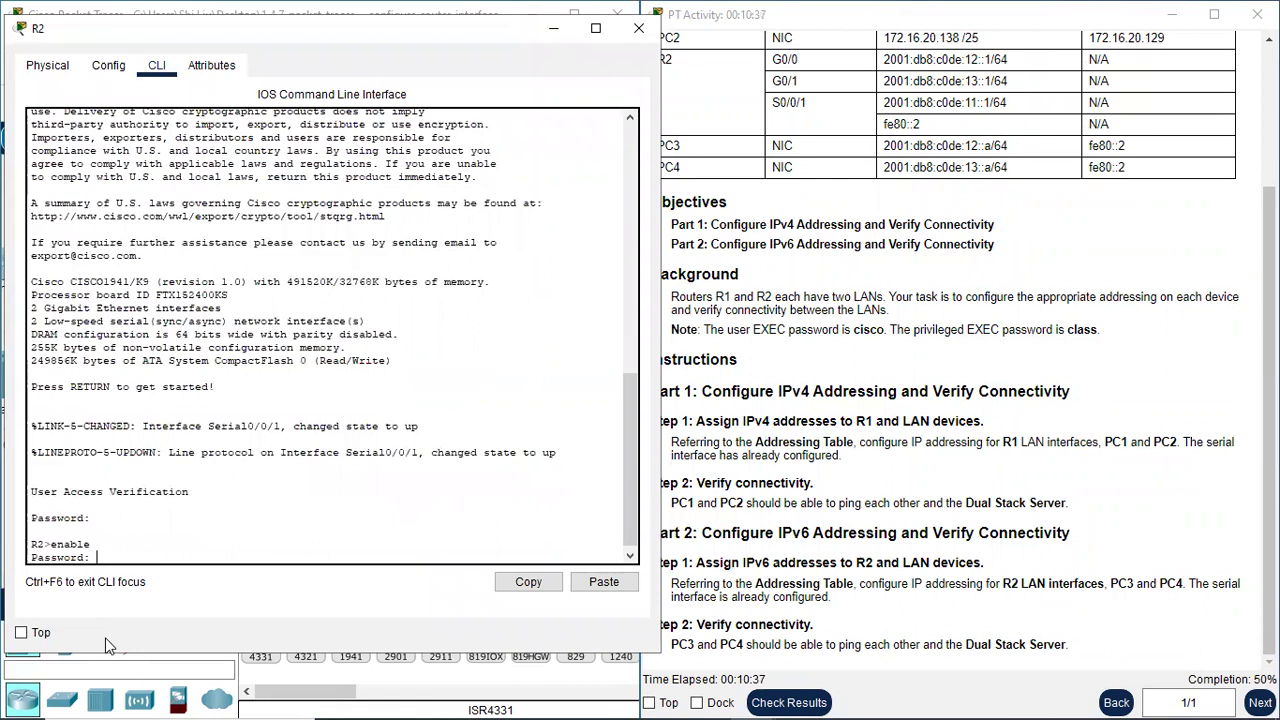
{"action": "key", "text": "Return"}
{"action": "type", "text": "conf t"}
{"action": "key", "text": "Return"}
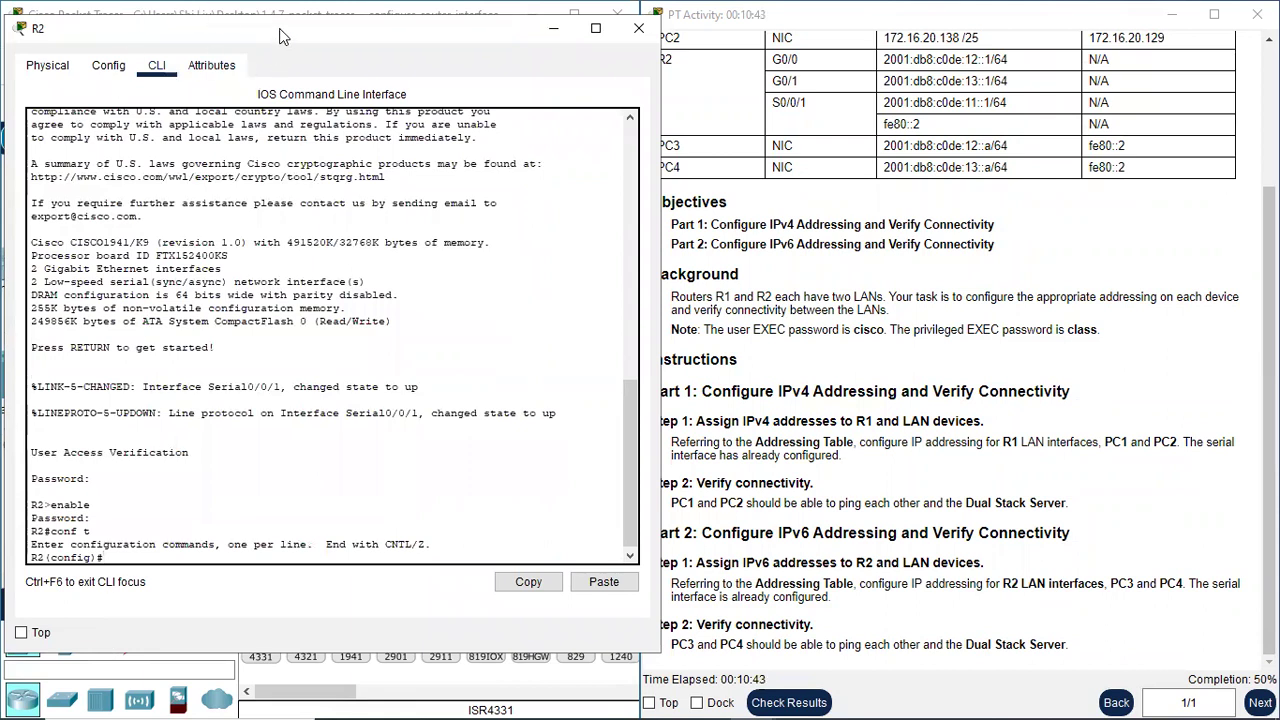
Assign IPv6 address 2001:db8:c0de:12::1/64 from the addressing table to R2's interface g0/0.
{"action": "left_click_drag", "start_coordinate": [280, 37], "coordinate": [272, 35]}
{"action": "scroll", "coordinate": [735, 139], "scroll_direction": "up", "scroll_amount": 1}
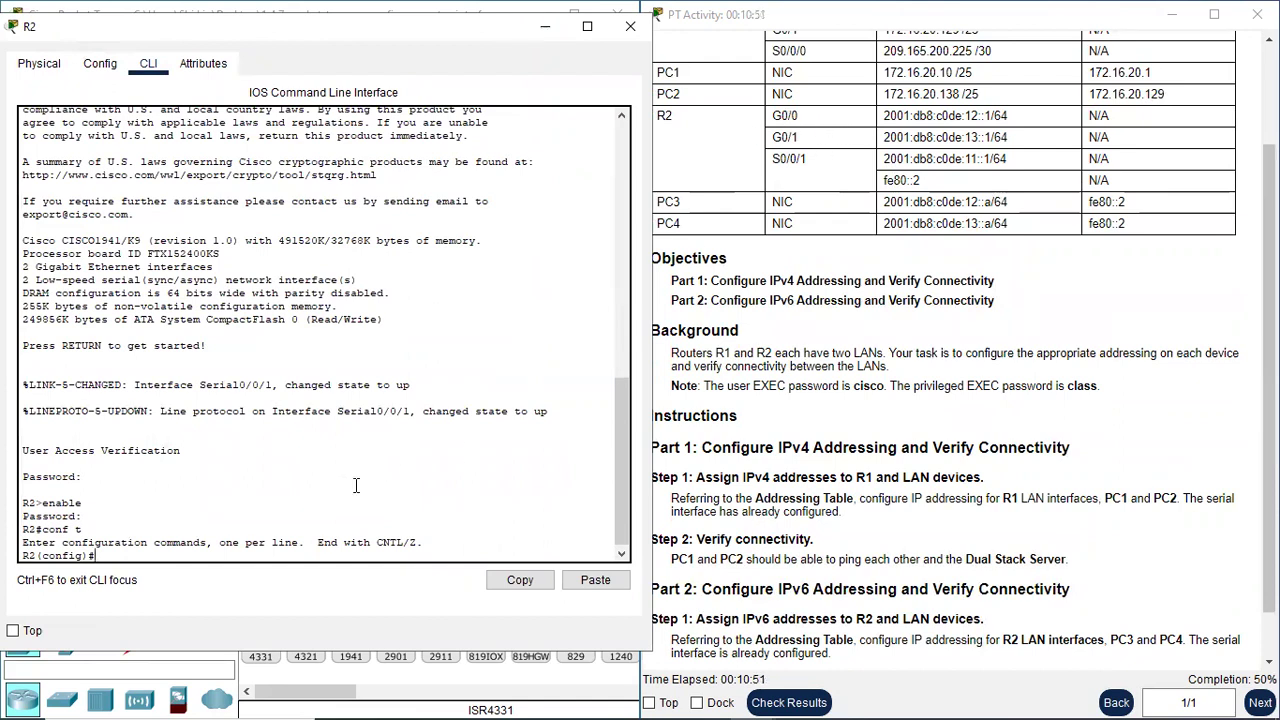
{"action": "type", "text": "g0/0"}
{"action": "key", "text": "Return"}
{"action": "type", "text": "ip "}
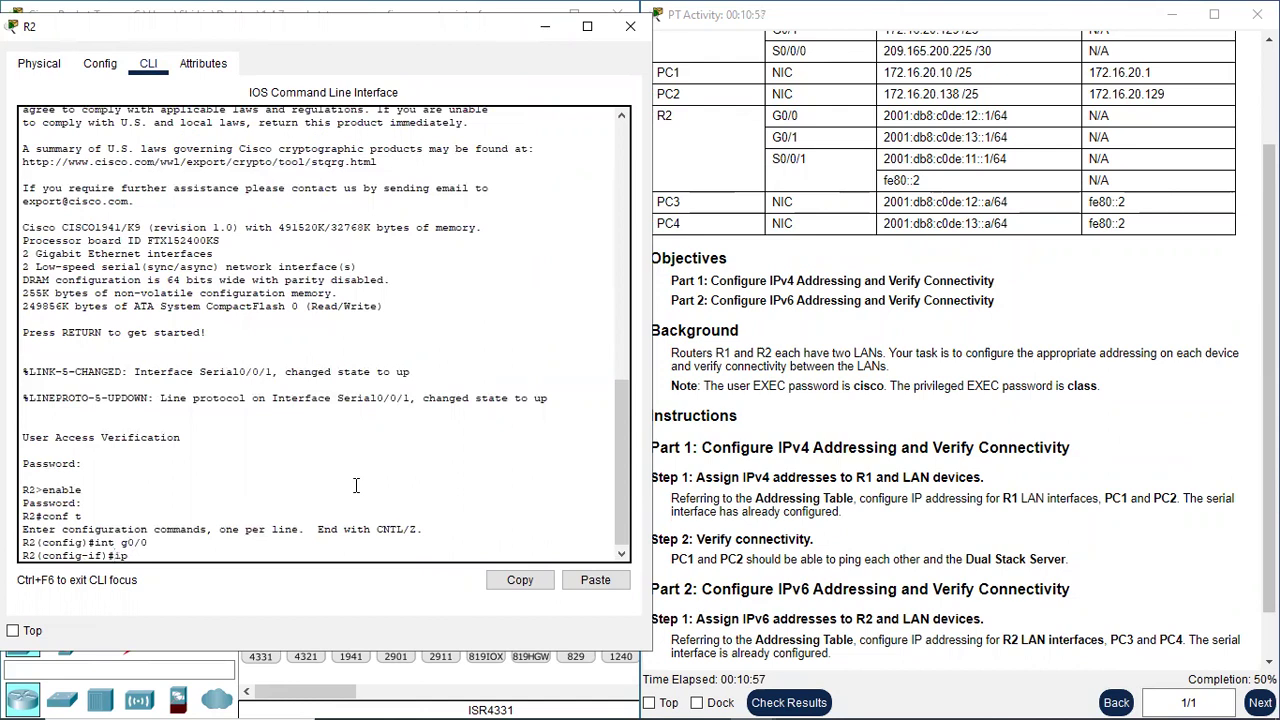
{"action": "type", "text": "6 address"}
{"action": "left_click_drag", "start_coordinate": [885, 118], "coordinate": [1012, 118]}
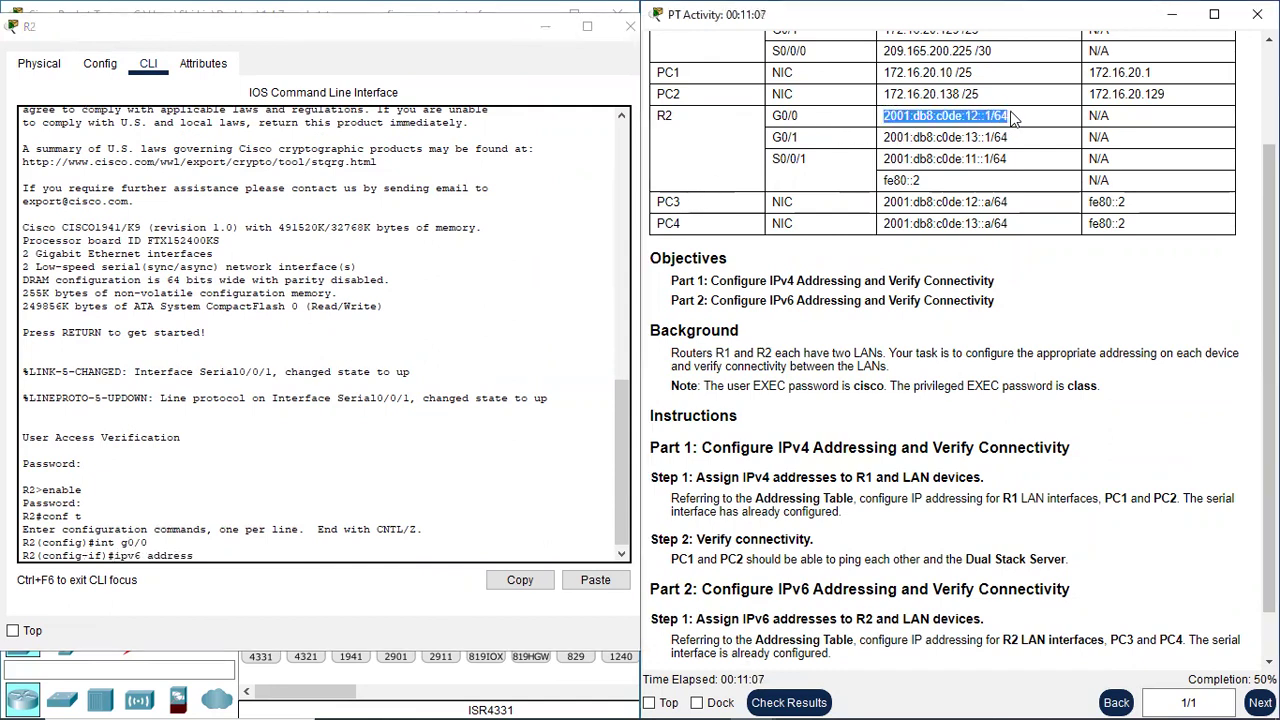
{"action": "right_click", "coordinate": [1012, 118]}
{"action": "left_click", "coordinate": [1030, 129]}
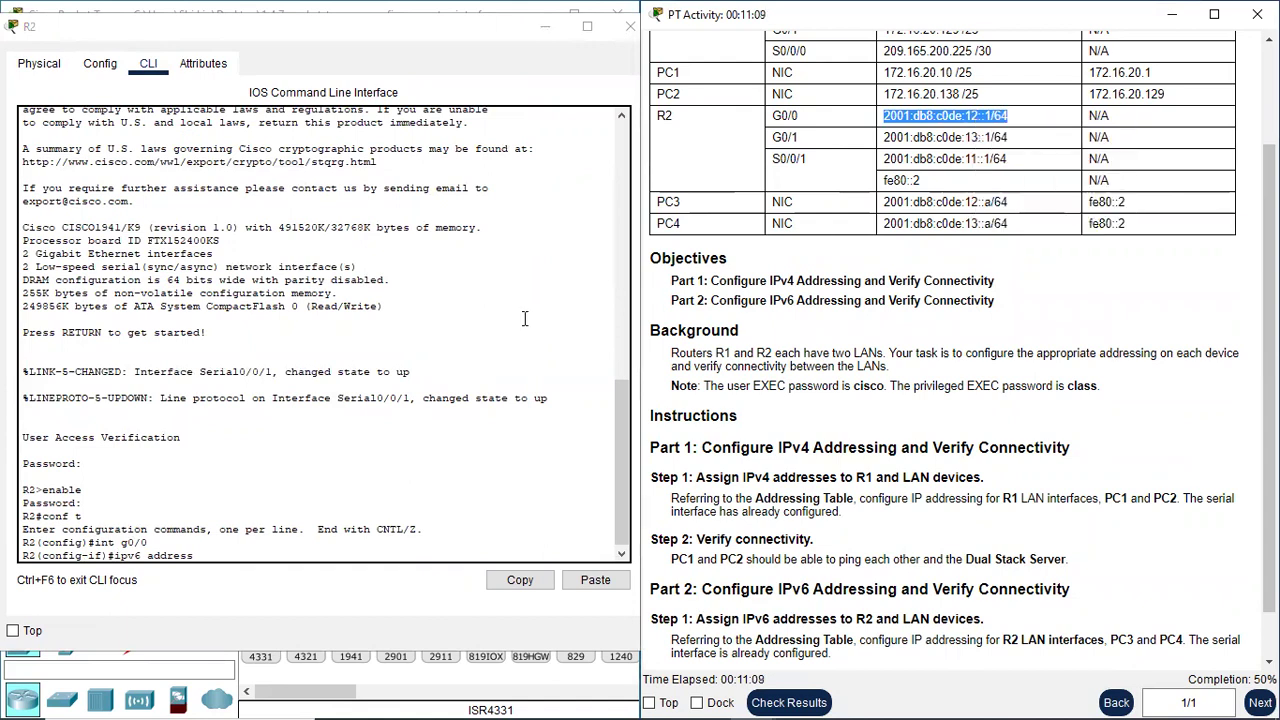
{"action": "left_click", "coordinate": [228, 560]}
{"action": "right_click", "coordinate": [232, 556]}
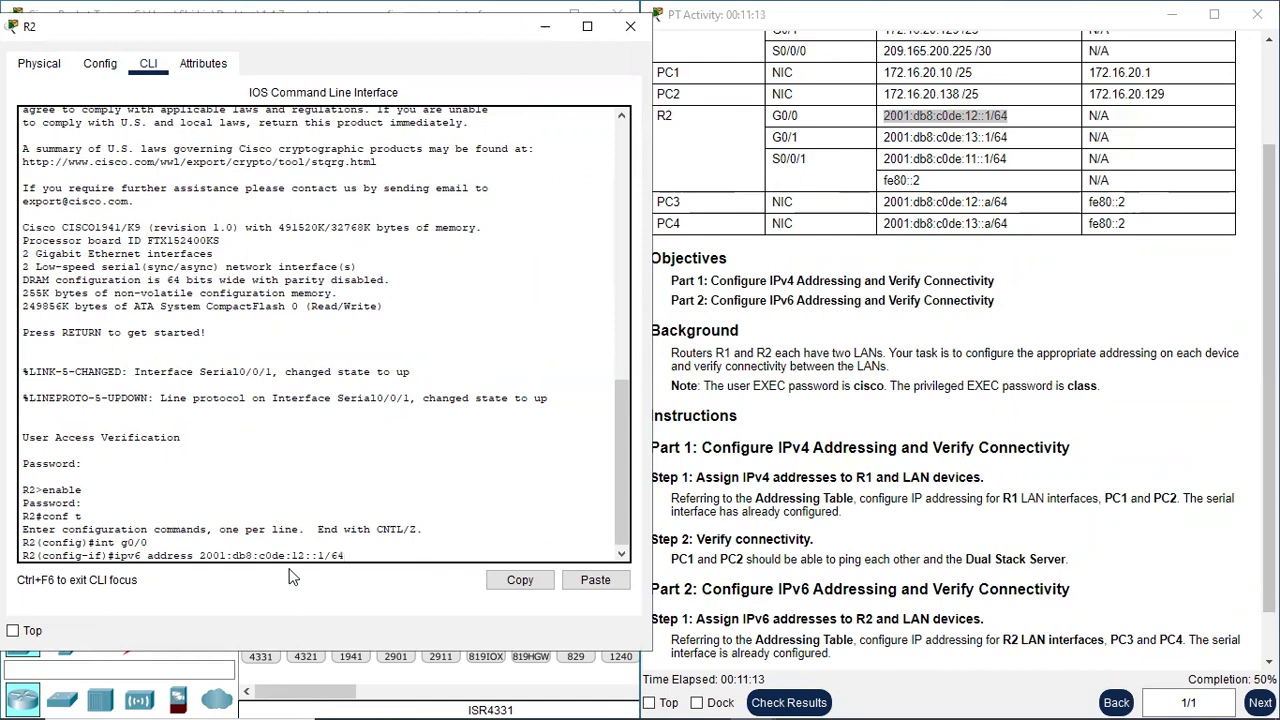
{"action": "key", "text": "Return"}
Enable R2's interface g0/0 with no shutdown.
{"action": "type", "text": "no shutdow"}
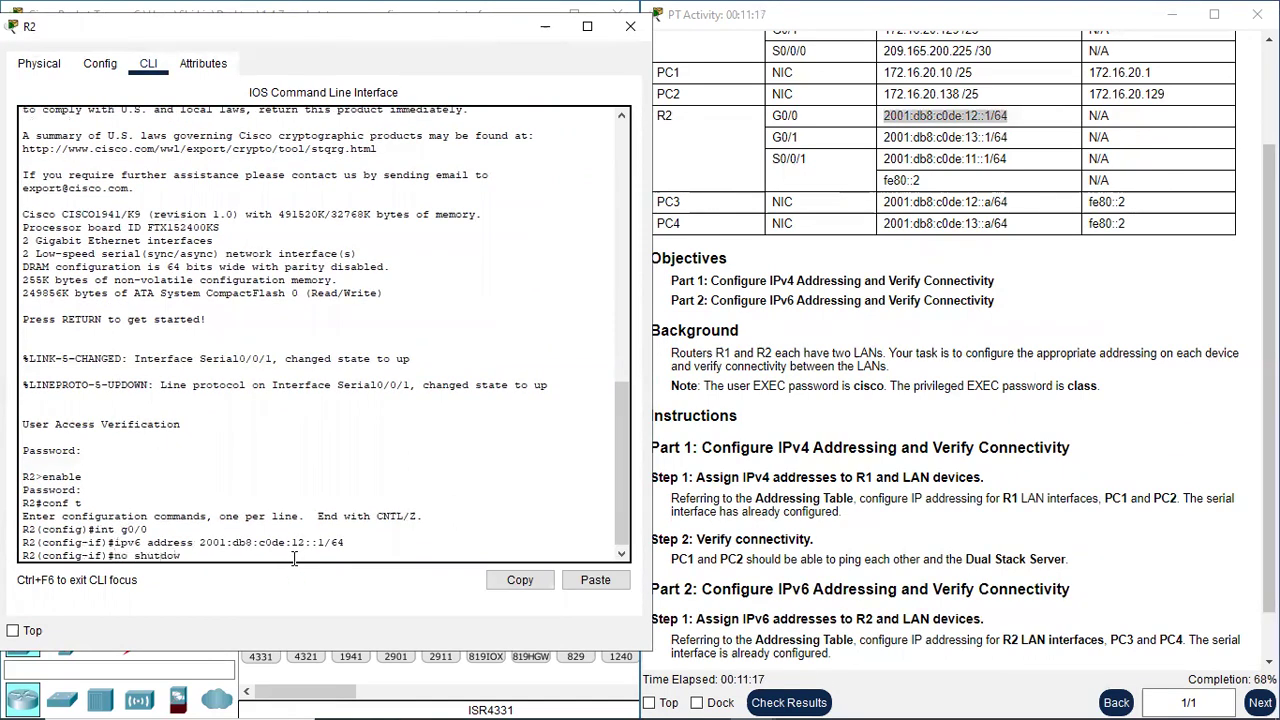
{"action": "type", "text": "n"}
{"action": "key", "text": "Return"}
{"action": "key", "text": "Return"}
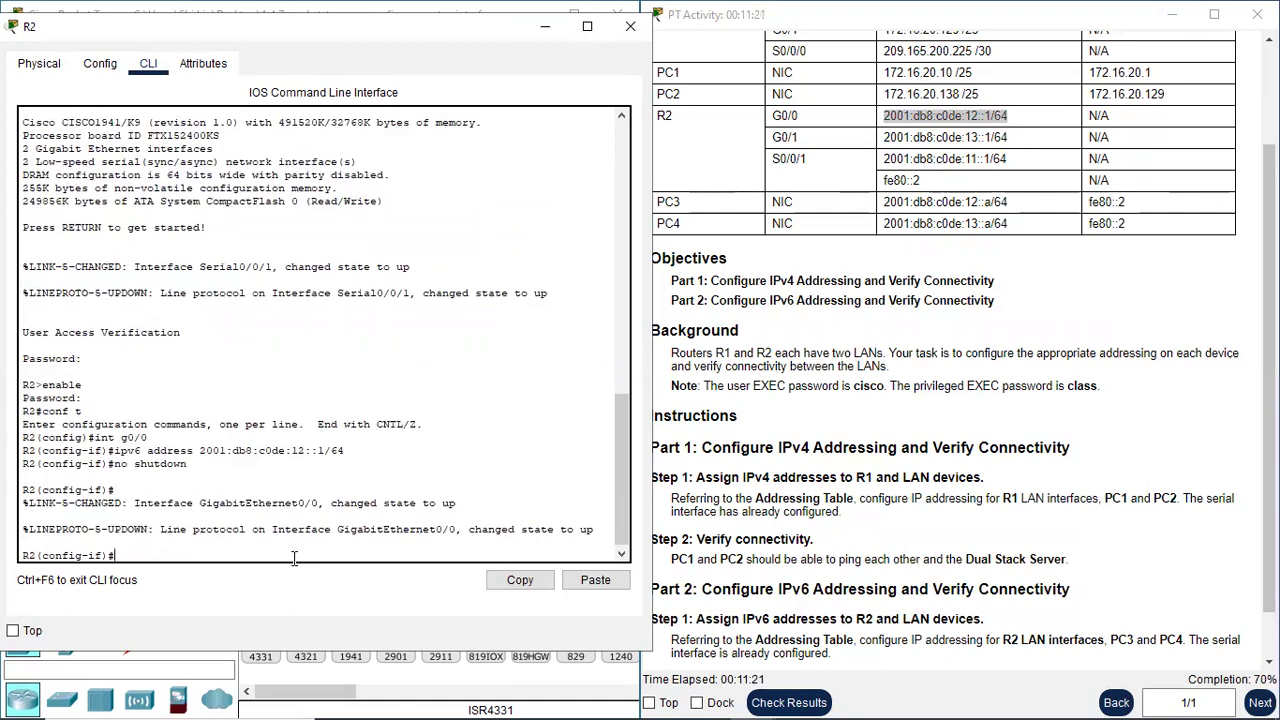
Assign IPv6 address 2001:db8:c0de:13::1/64 to R2's interface g0/1 and enable the interface.
{"action": "type", "text": "int g0/1"}
{"action": "key", "text": "Return"}
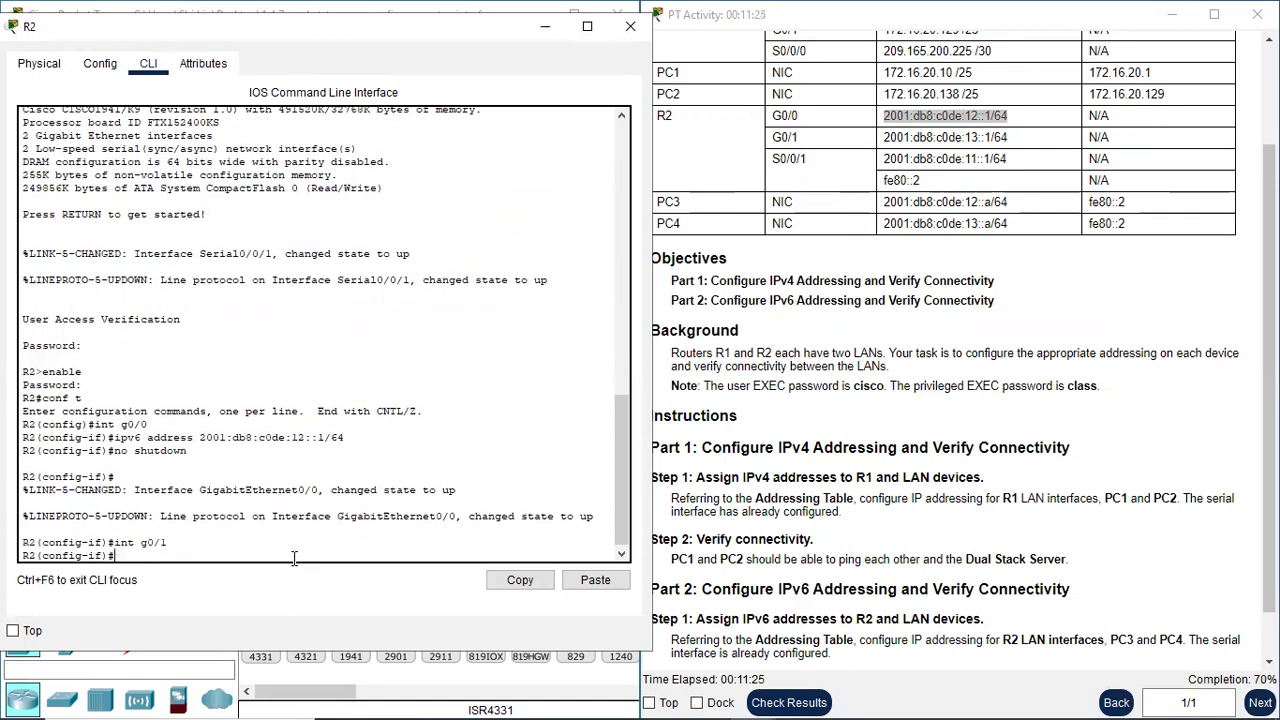
{"action": "key", "text": "Up"}
{"action": "key", "text": "Up"}
{"action": "key", "text": "Up"}
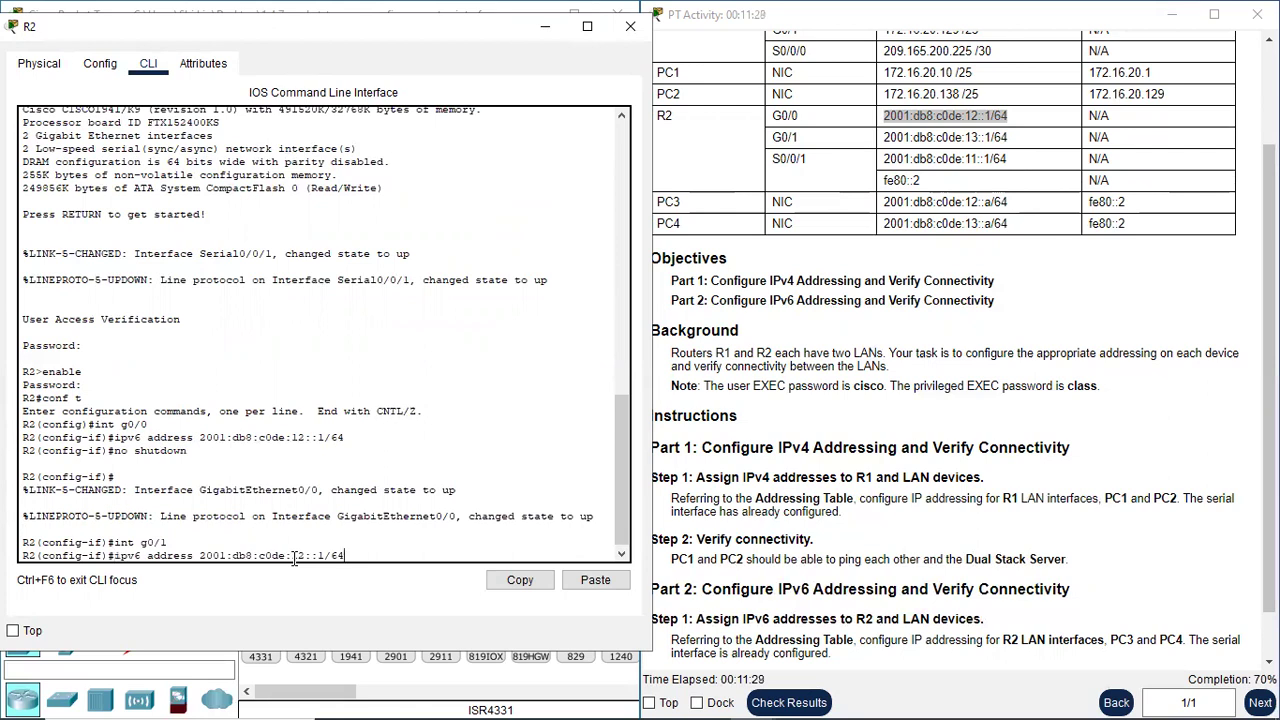
{"action": "double_click", "coordinate": [978, 138]}
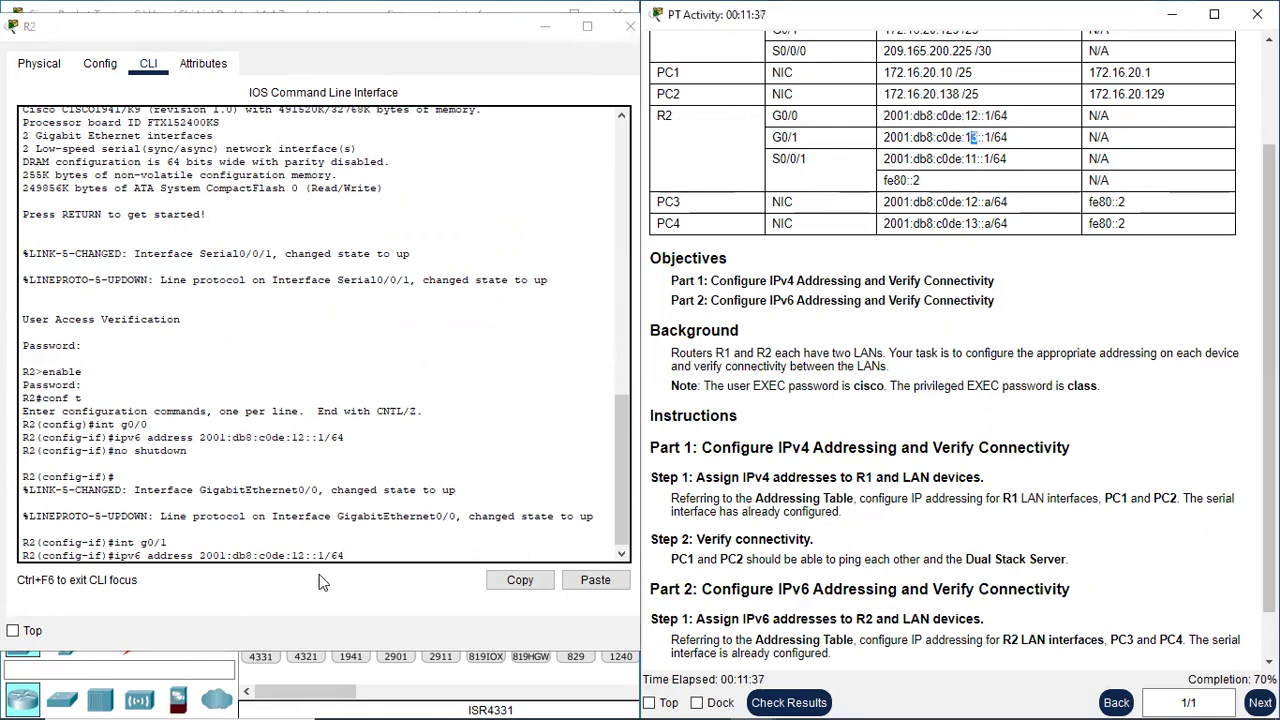
{"action": "left_click", "coordinate": [367, 552]}
{"action": "key", "text": "Left"}
{"action": "key", "text": "Left"}
{"action": "key", "text": "BackSpace"}
{"action": "type", "text": "3"}
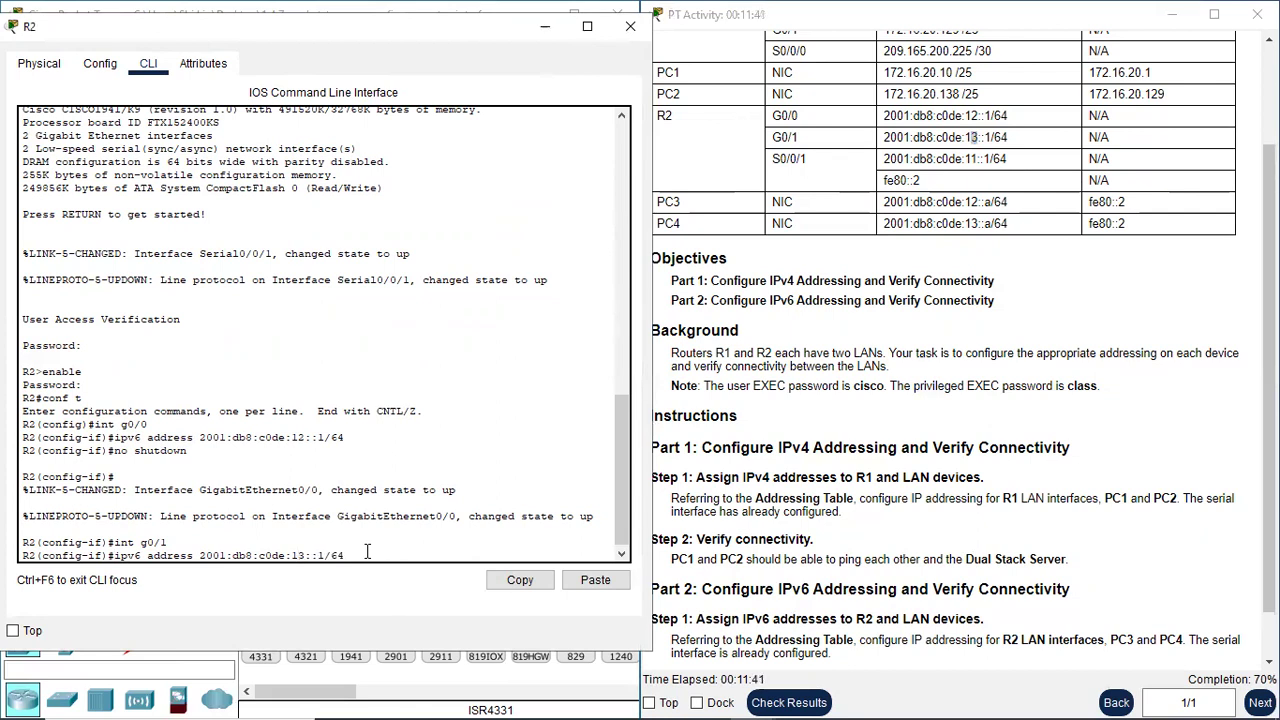
{"action": "key", "text": "Return"}
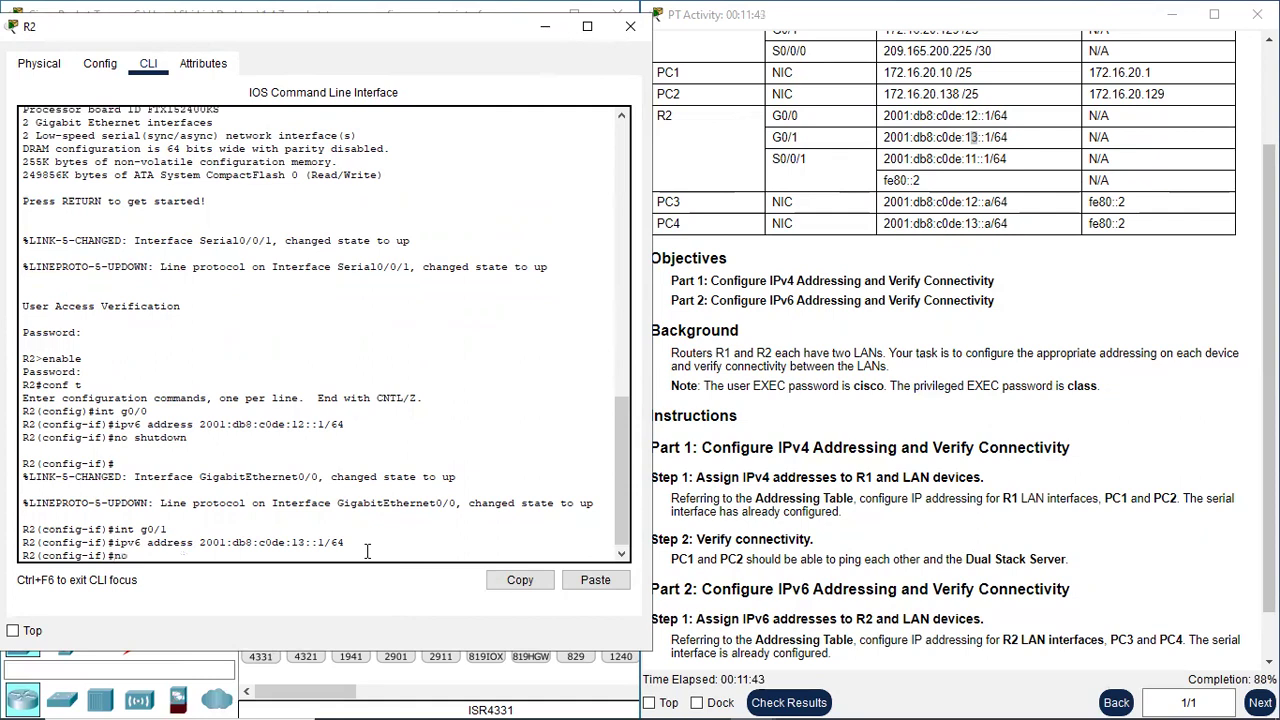
{"action": "key", "text": "Return"}
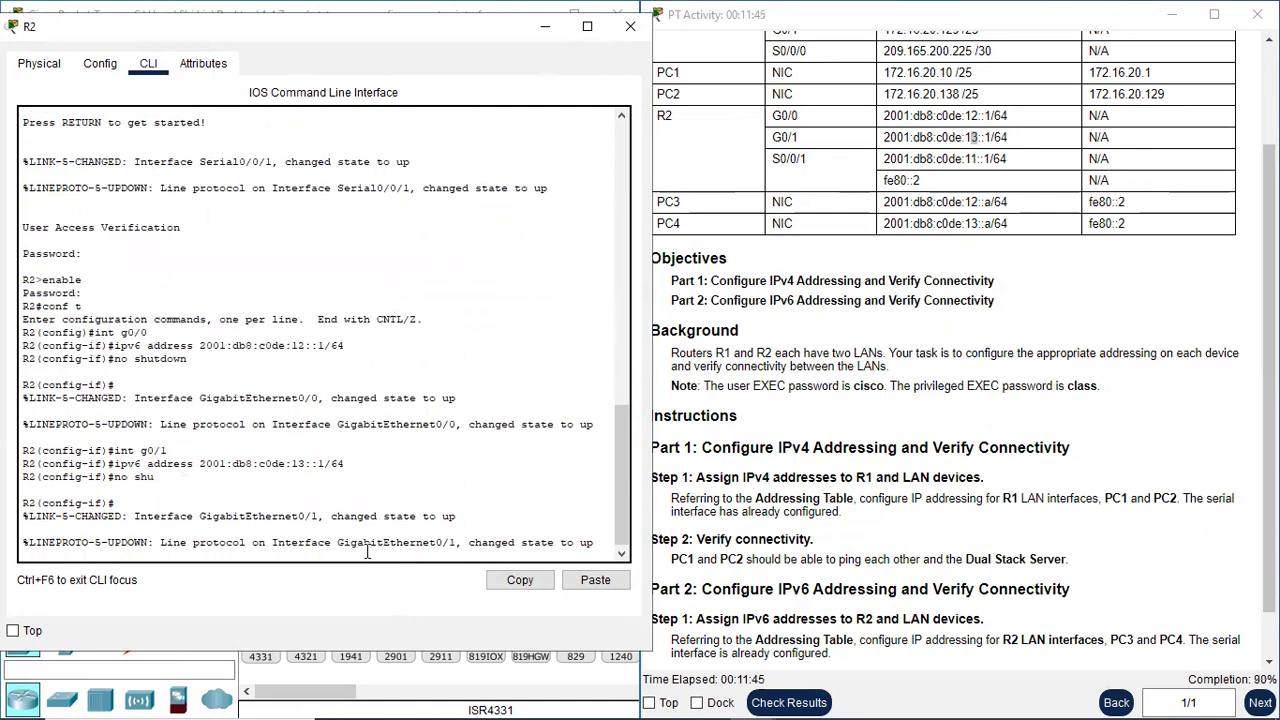
Close R2's window and open PC3's IP Configuration, placed so that the addressing table stays readable.
{"action": "key", "text": "Return"}
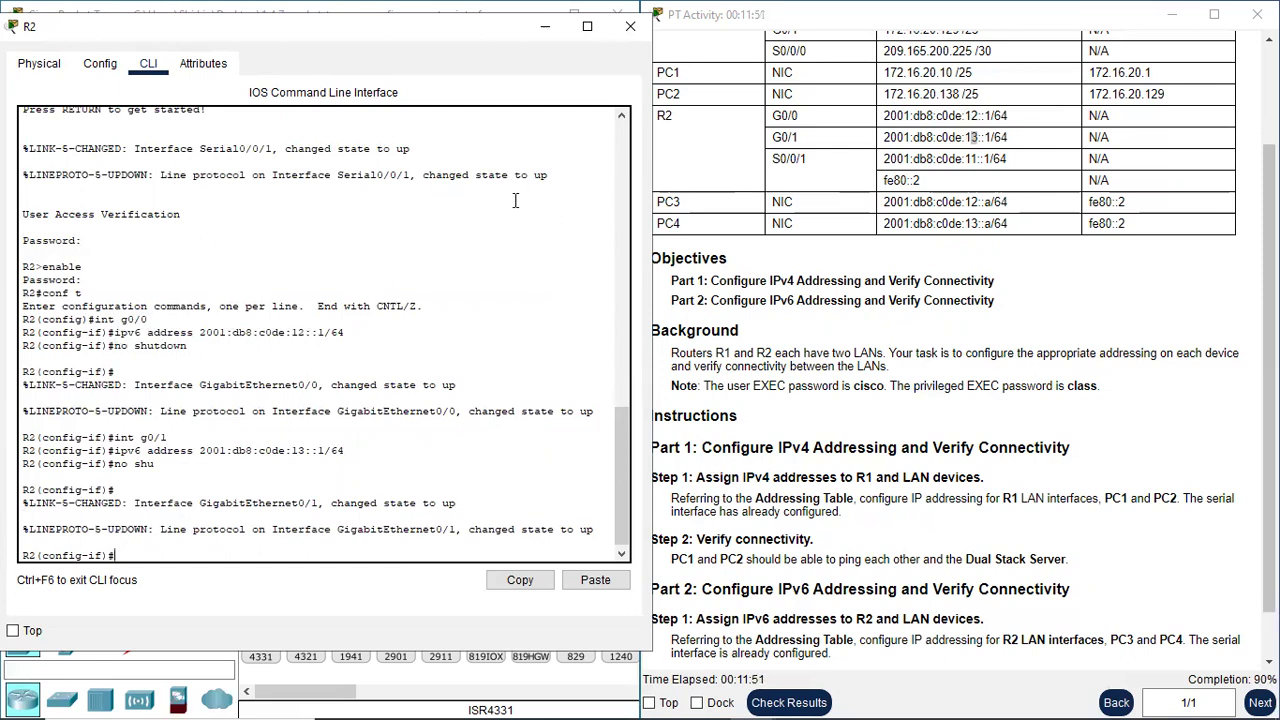
{"action": "left_click", "coordinate": [630, 26]}
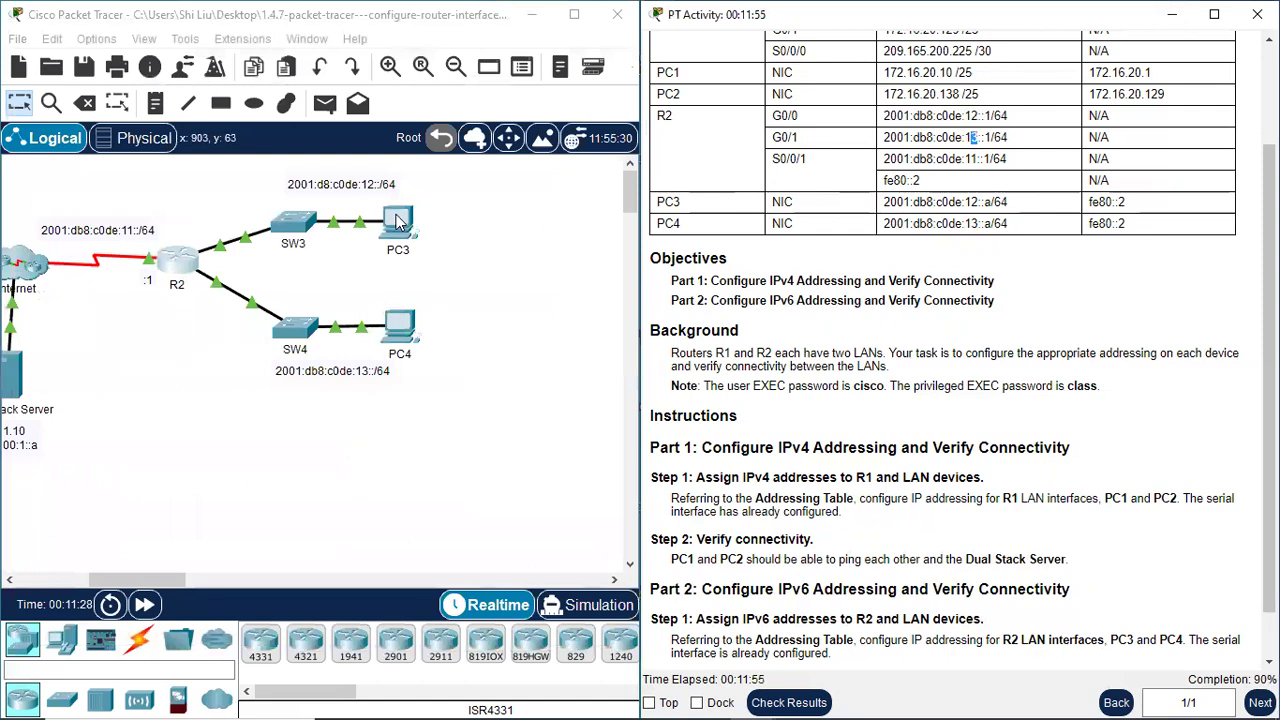
{"action": "left_click", "coordinate": [397, 222]}
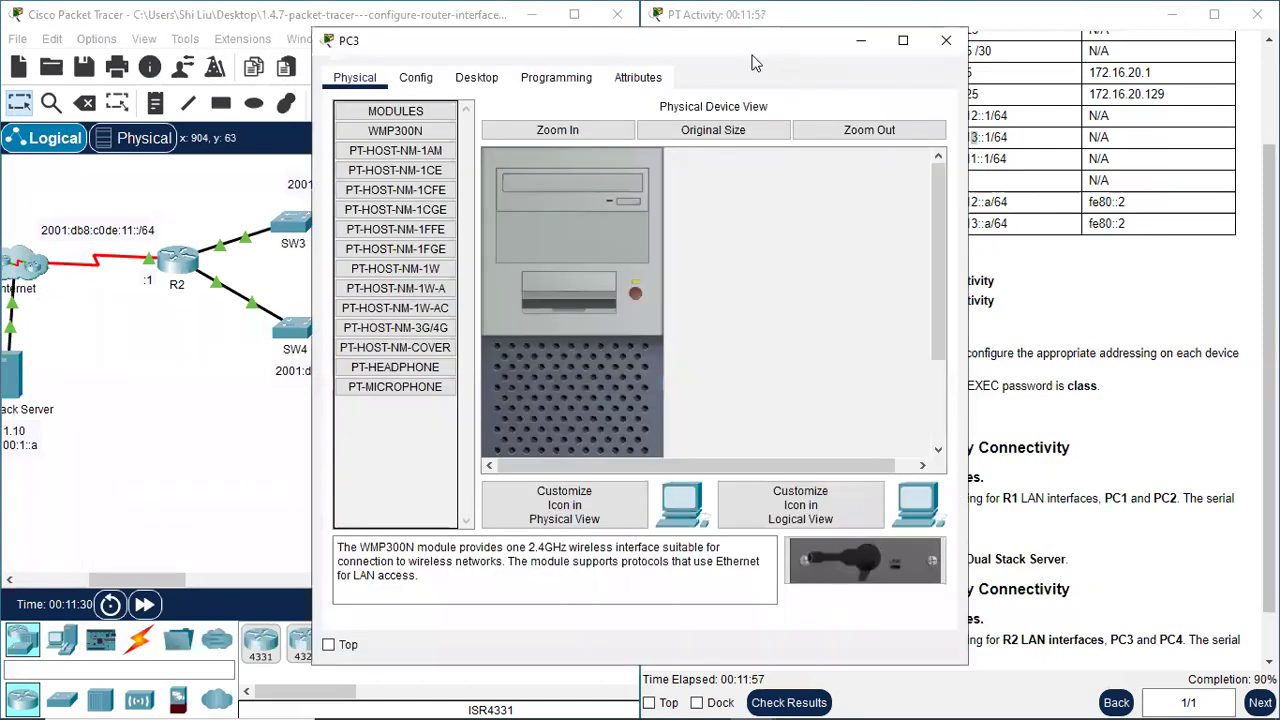
{"action": "left_click_drag", "start_coordinate": [755, 62], "coordinate": [453, 66]}
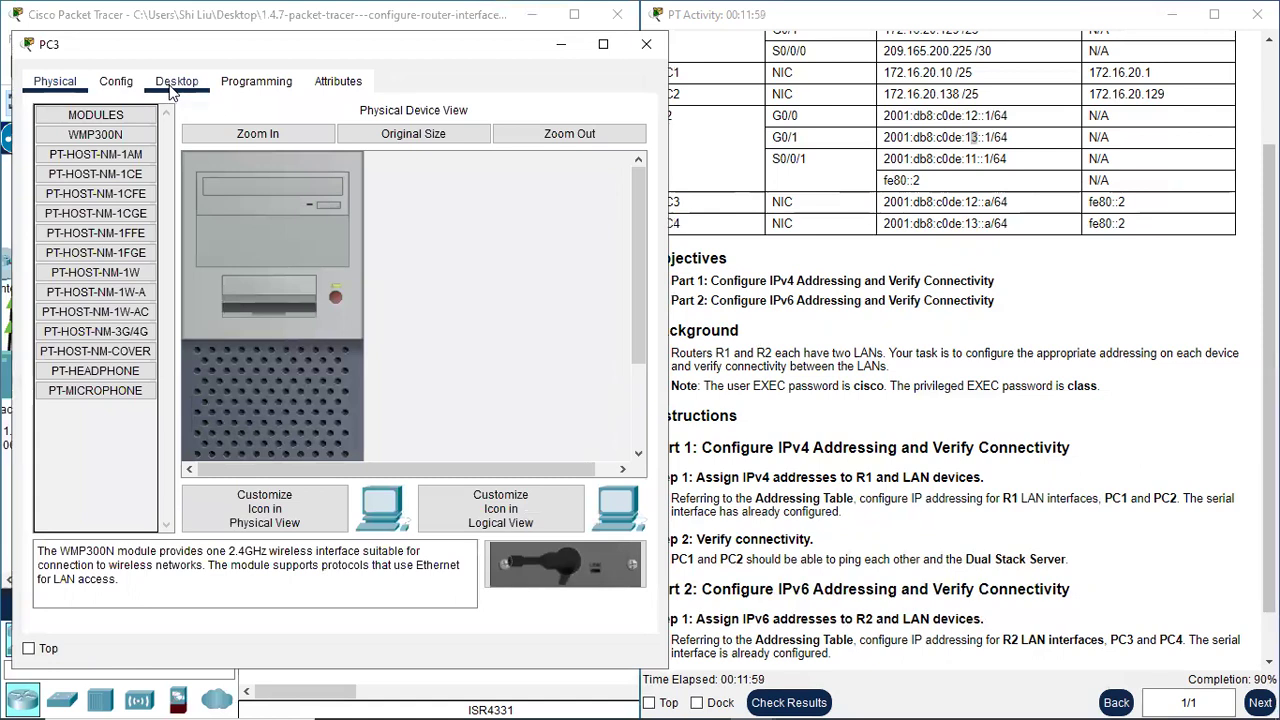
{"action": "left_click", "coordinate": [176, 81]}
{"action": "left_click", "coordinate": [98, 167]}
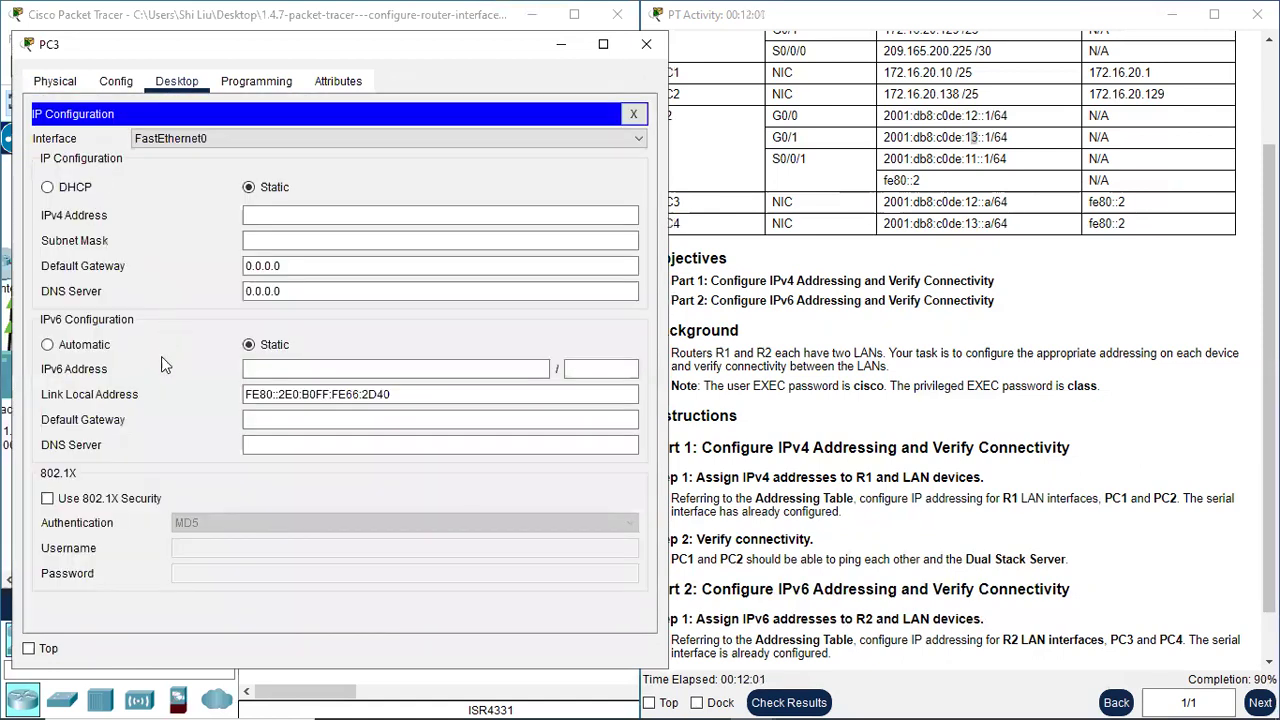
{"action": "left_click", "coordinate": [258, 371]}
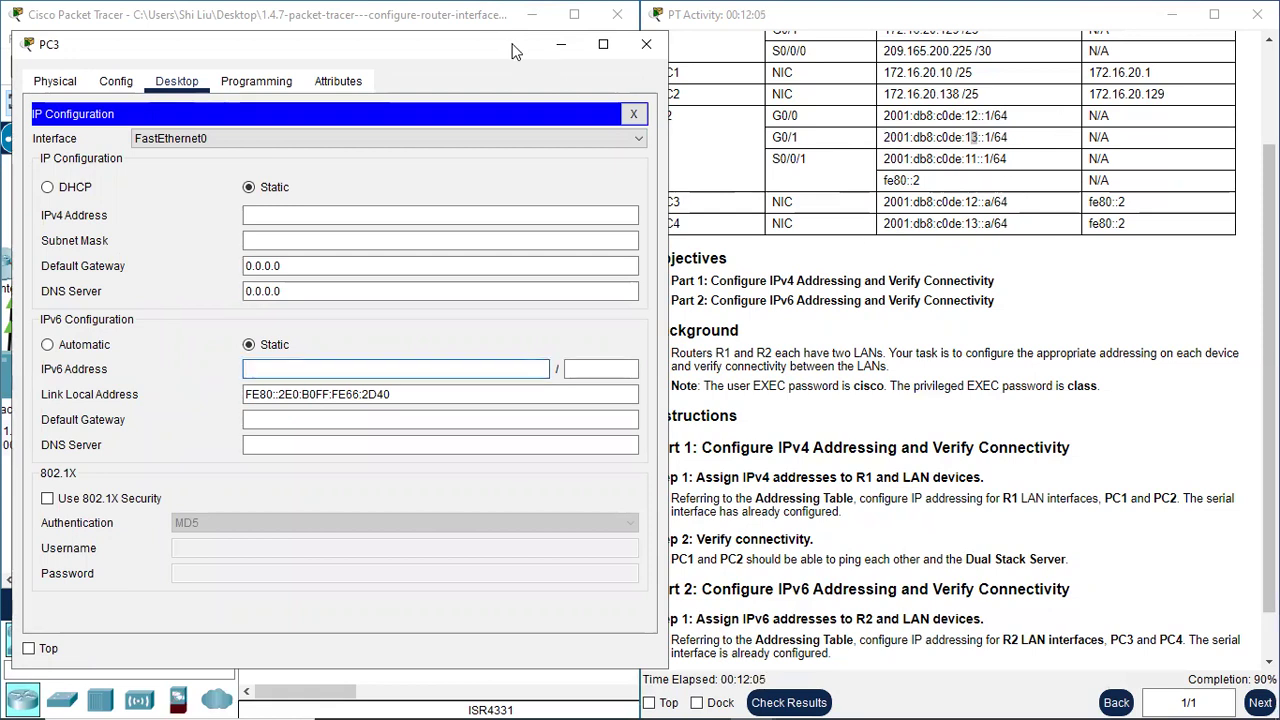
{"action": "left_click_drag", "start_coordinate": [504, 41], "coordinate": [490, 32]}
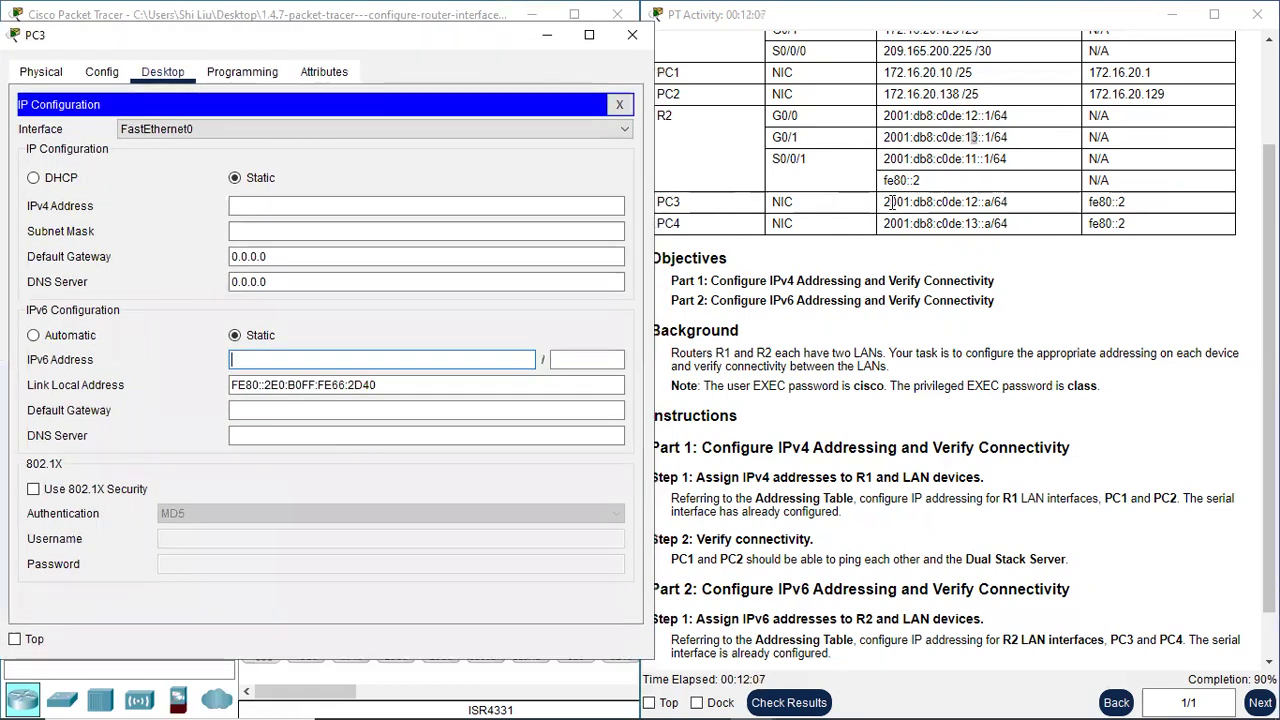
Set PC3's static IPv6 address to 2001:db8:c0de:12::a with prefix length 64, copying the address from the addressing table.
{"action": "left_click_drag", "start_coordinate": [885, 202], "coordinate": [990, 203]}
{"action": "right_click", "coordinate": [977, 204]}
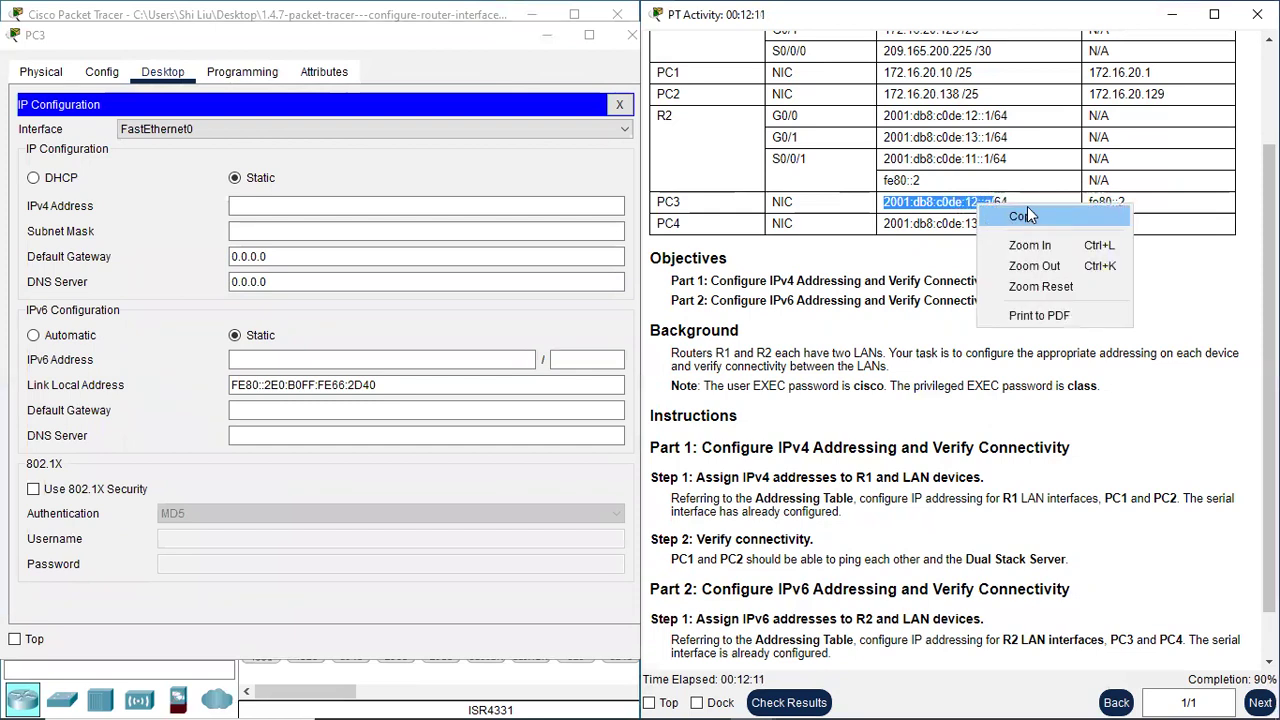
{"action": "left_click", "coordinate": [1027, 215]}
{"action": "left_click", "coordinate": [282, 360]}
{"action": "right_click", "coordinate": [282, 362]}
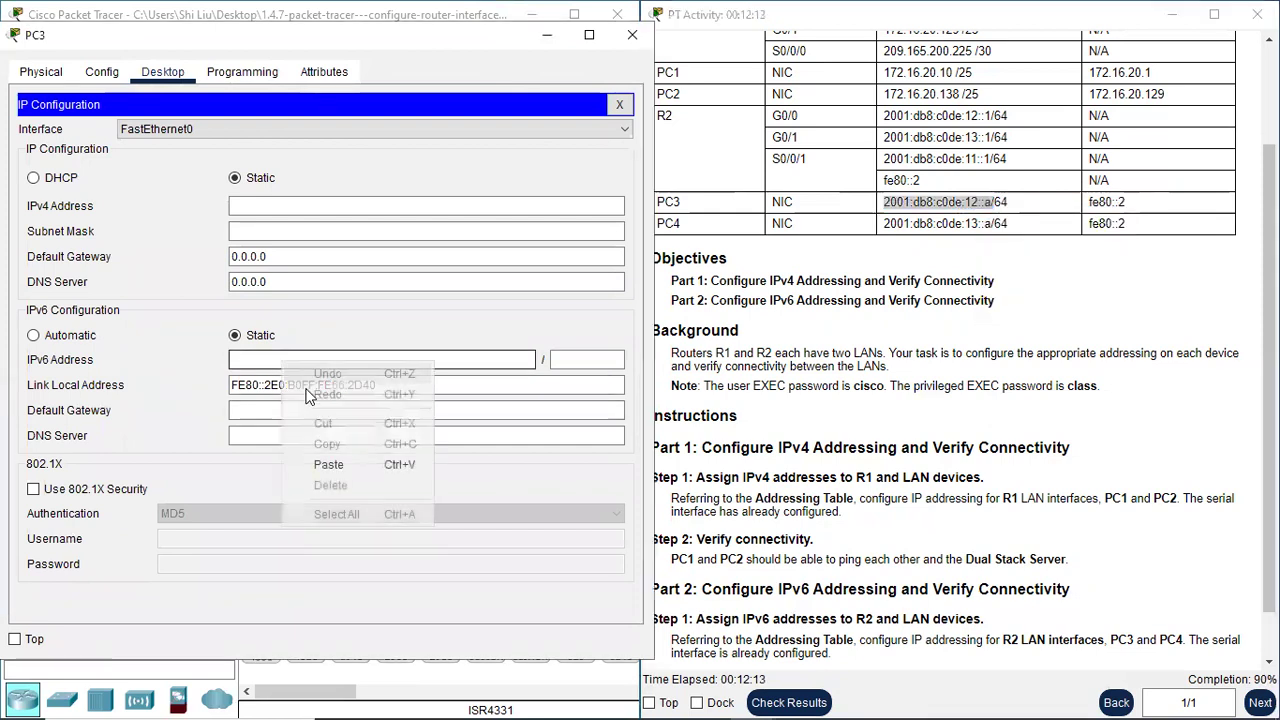
{"action": "left_click", "coordinate": [345, 465]}
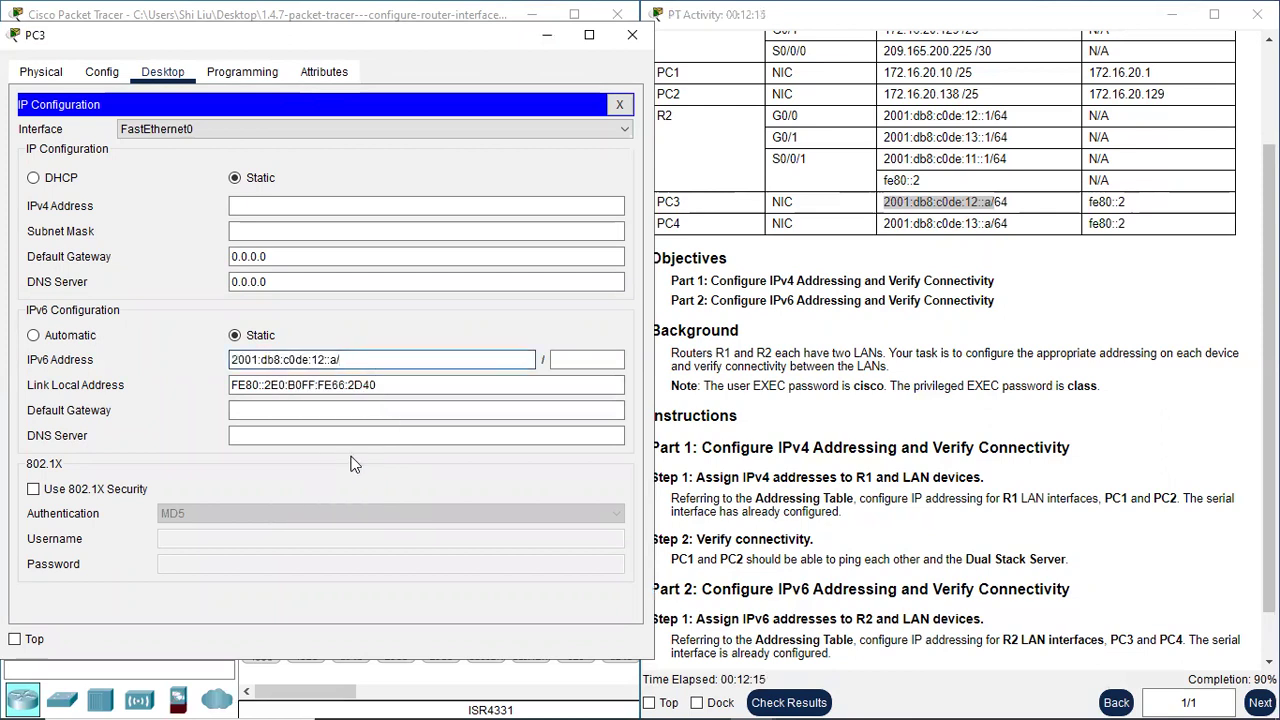
{"action": "key", "text": "BackSpace"}
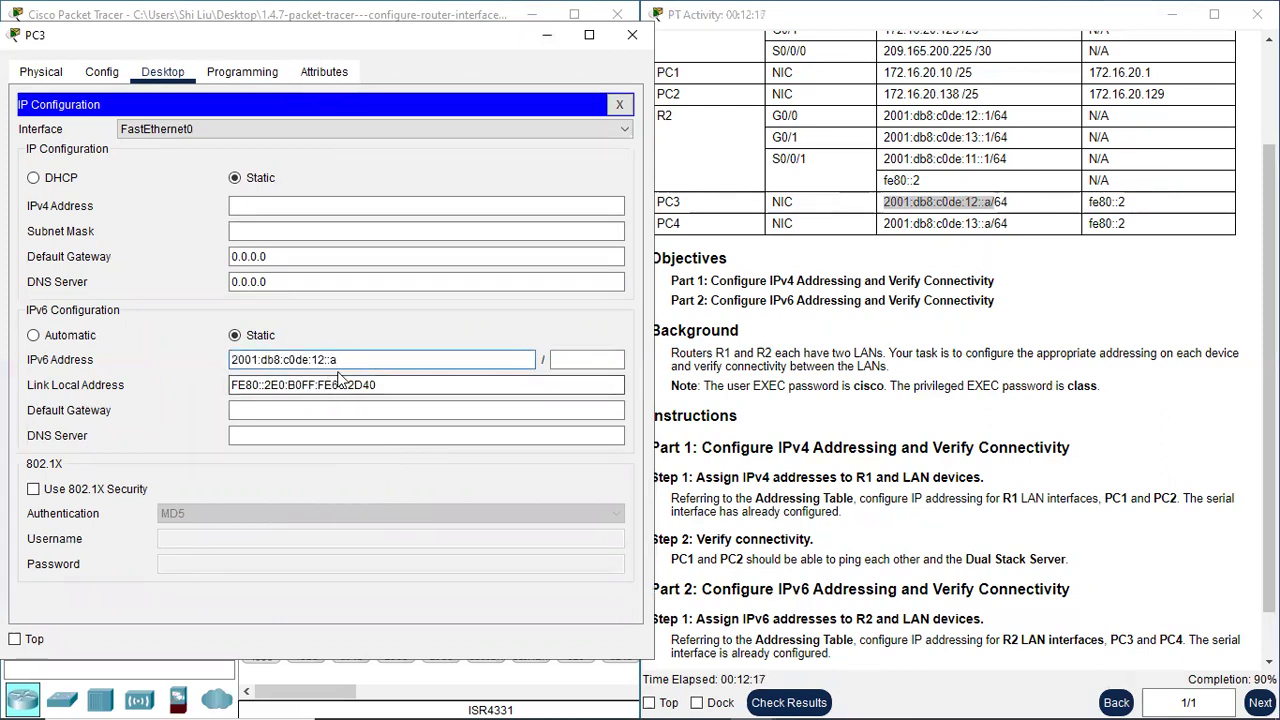
{"action": "left_click", "coordinate": [565, 359]}
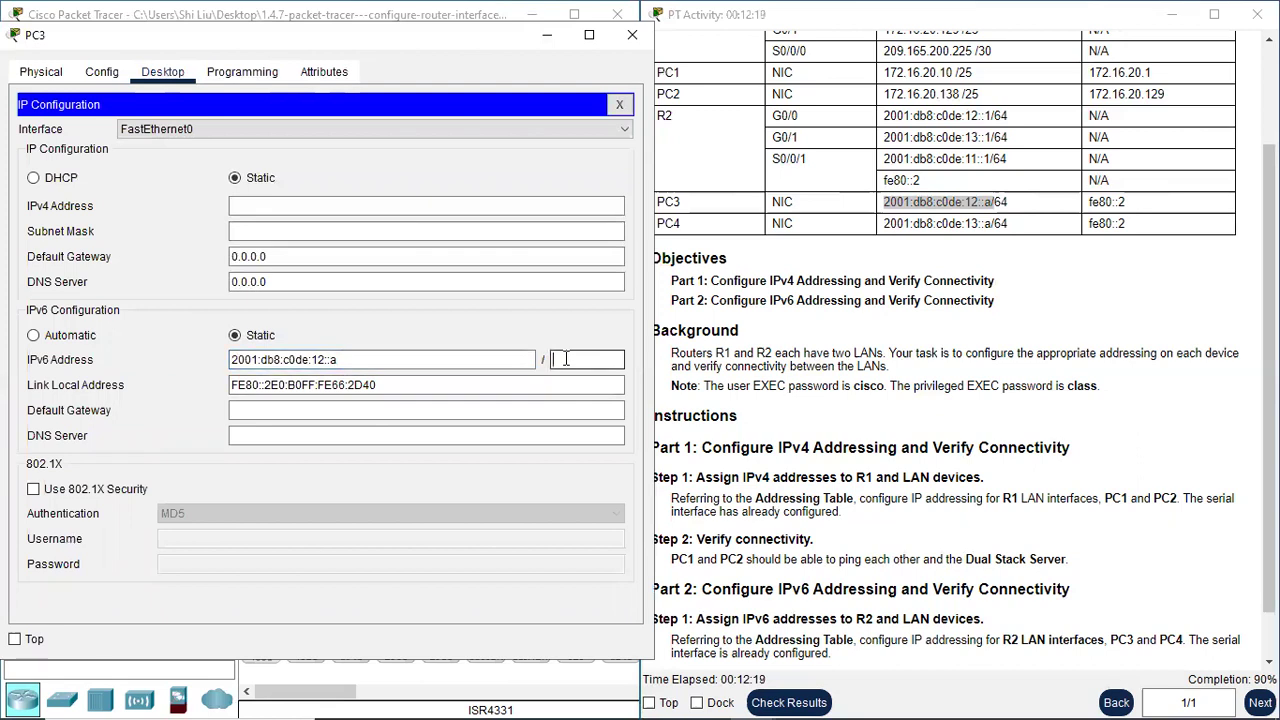
{"action": "type", "text": "64"}
Set PC3's IPv6 default gateway to fe80::2 and close the PC3 window.
{"action": "left_click", "coordinate": [369, 410]}
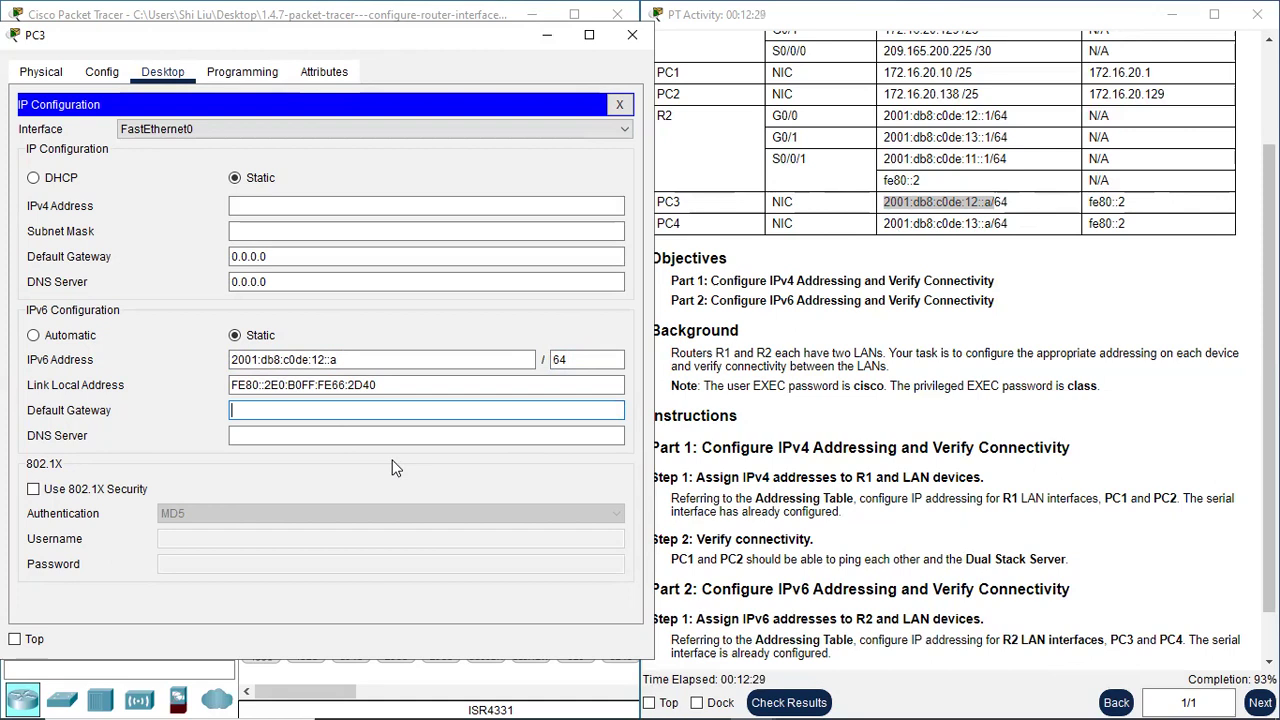
{"action": "type", "text": "fe80::2"}
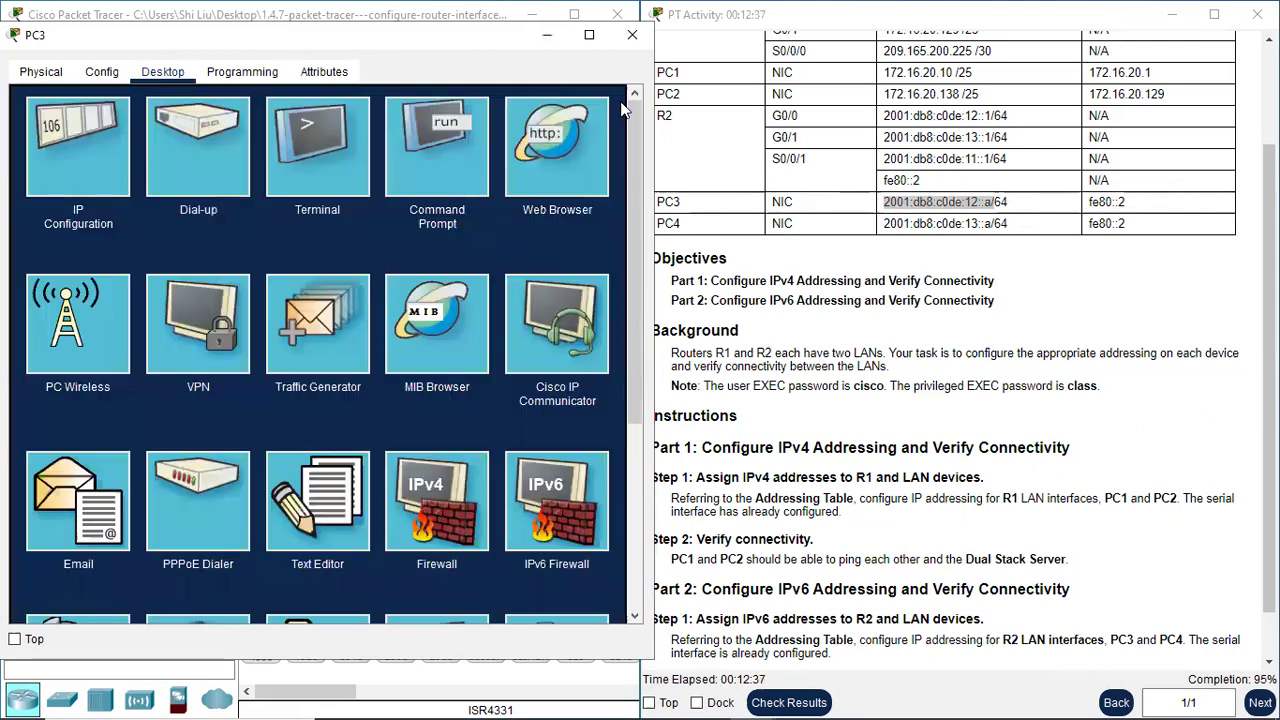
{"action": "left_click", "coordinate": [620, 106]}
{"action": "left_click", "coordinate": [632, 36]}
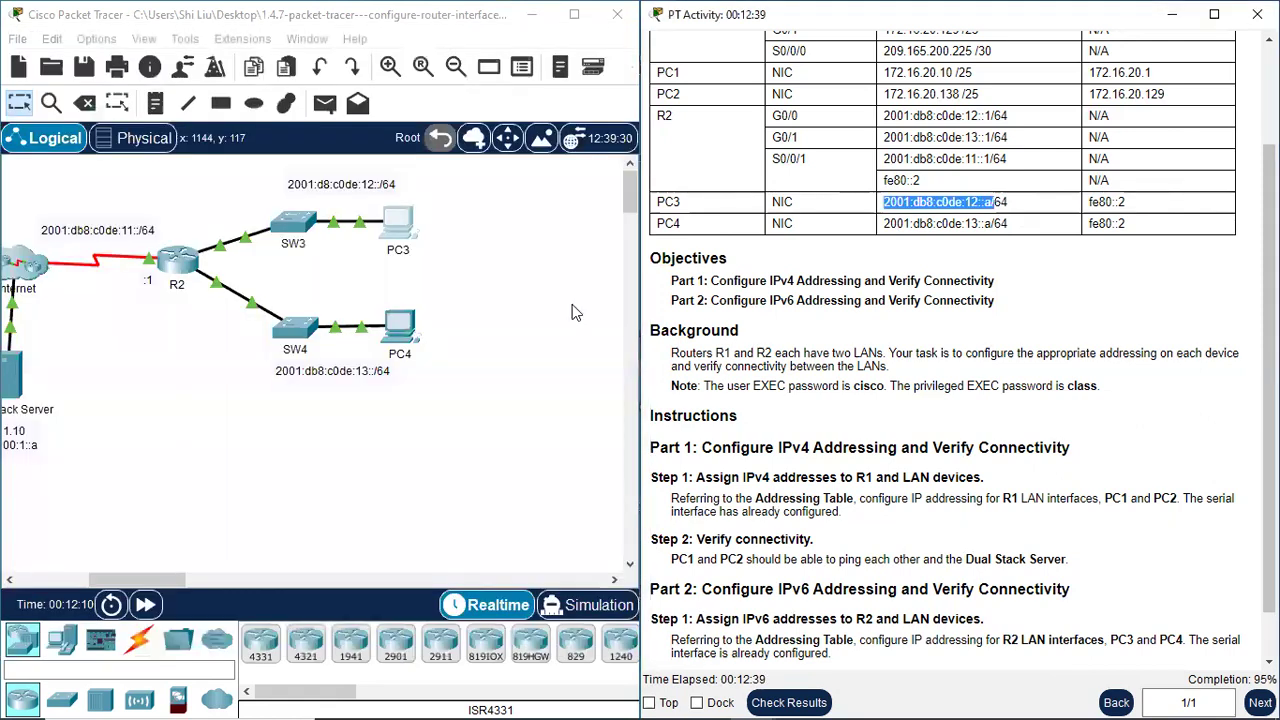
Open PC4's IP Configuration beside the instructions, ready for entering its IPv6 address.
{"action": "left_click", "coordinate": [403, 333]}
{"action": "left_click", "coordinate": [471, 86]}
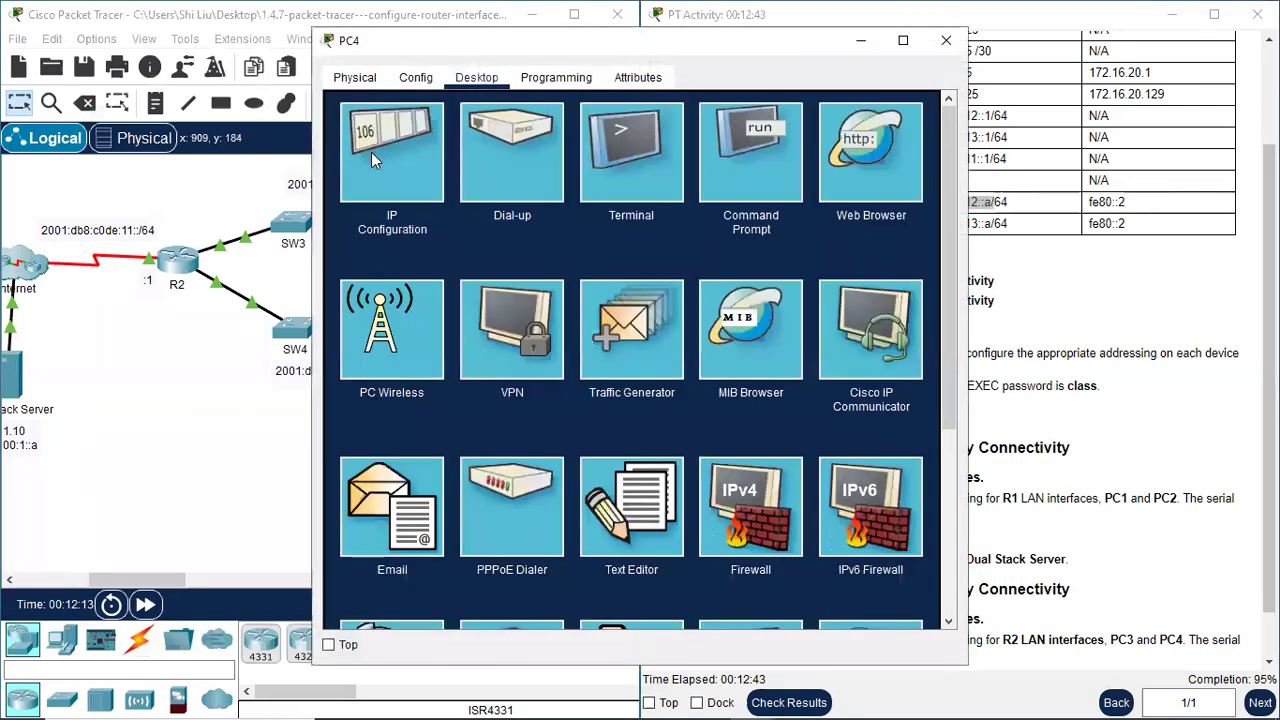
{"action": "left_click", "coordinate": [371, 152]}
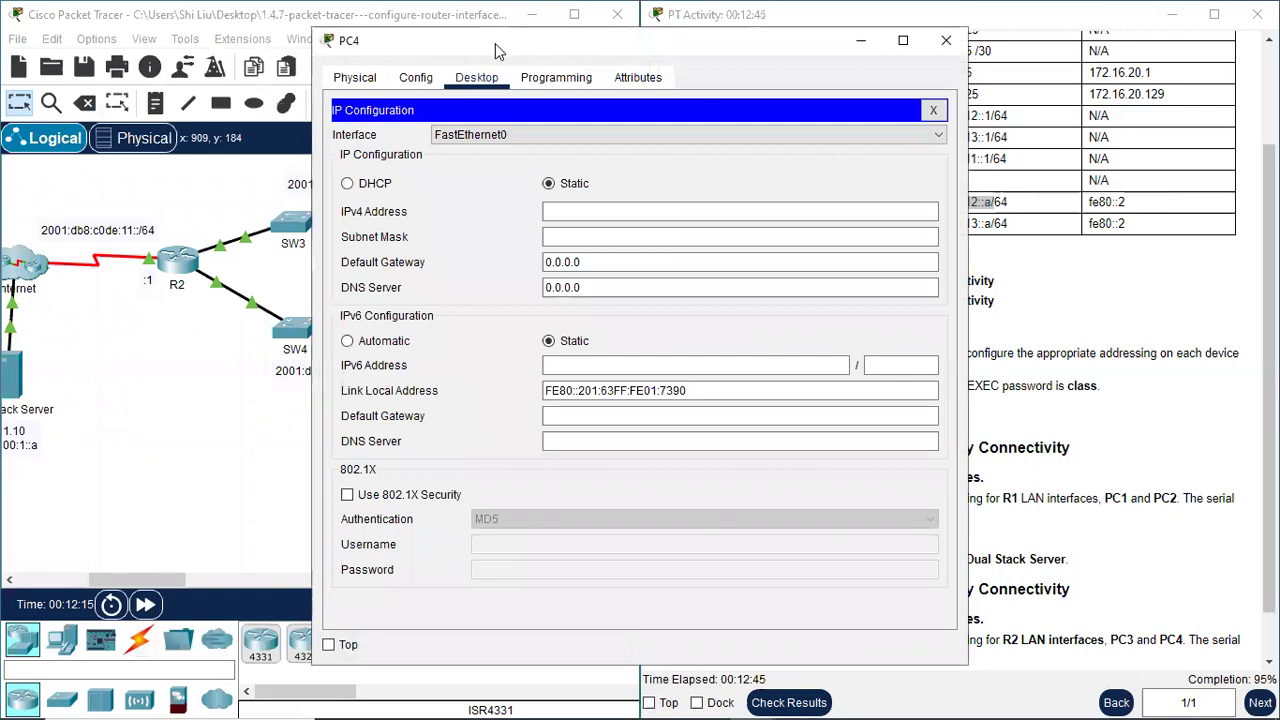
{"action": "left_click_drag", "start_coordinate": [495, 43], "coordinate": [173, 27]}
{"action": "left_click", "coordinate": [258, 354]}
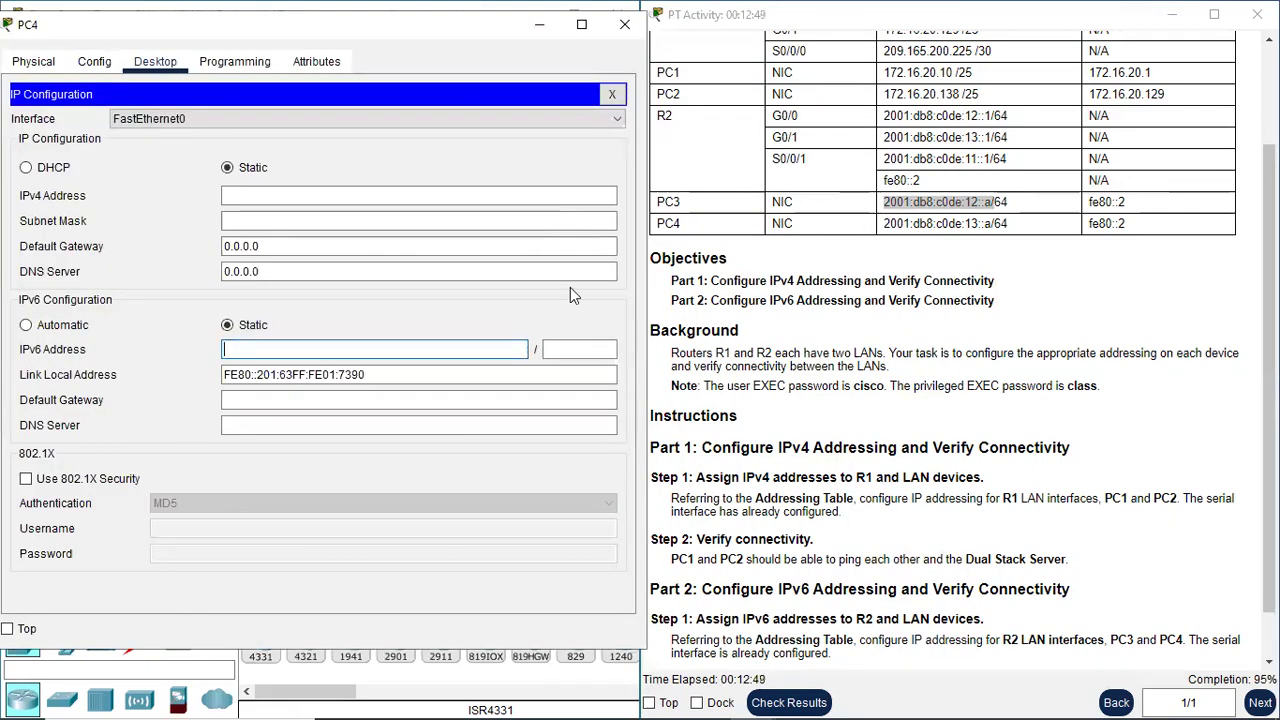
Set PC4's IPv6 address to 2001:db8:c0de:13::a with prefix length 64, reusing and editing the copied PC3 address.
{"action": "right_click", "coordinate": [380, 347]}
{"action": "left_click", "coordinate": [447, 452]}
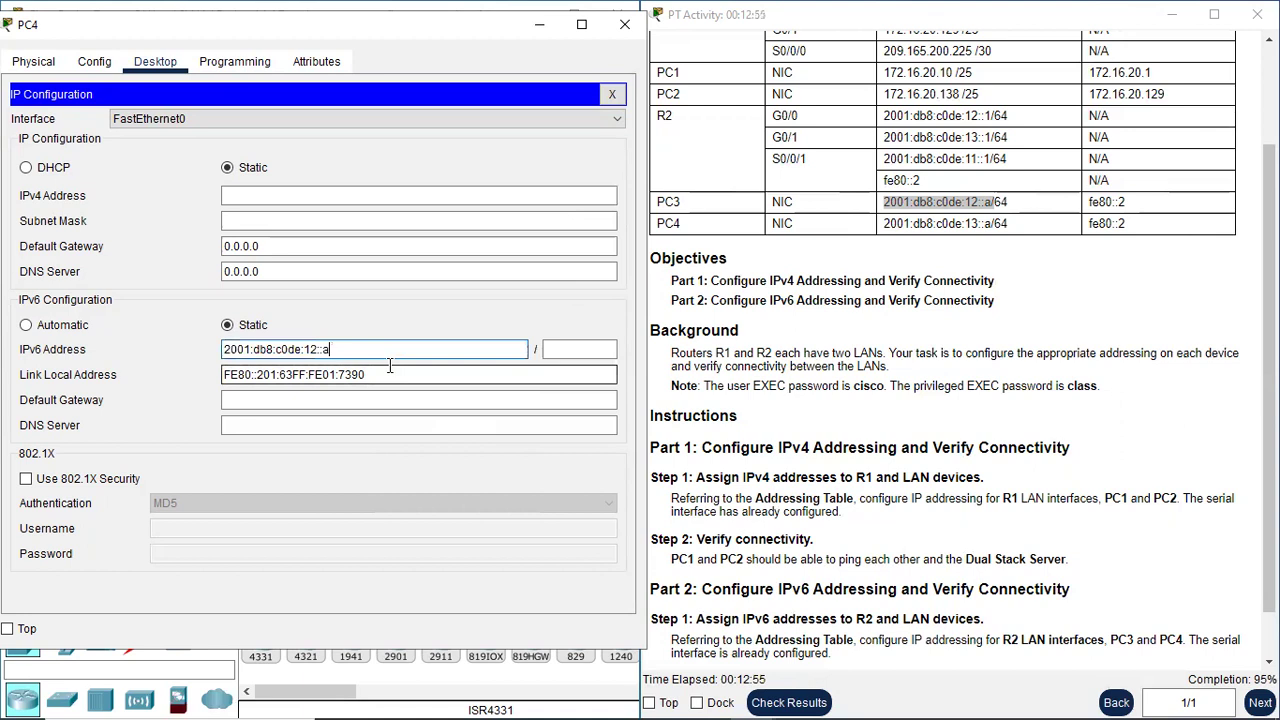
{"action": "key", "text": "BackSpace"}
{"action": "type", "text": "3"}
{"action": "left_click", "coordinate": [580, 348]}
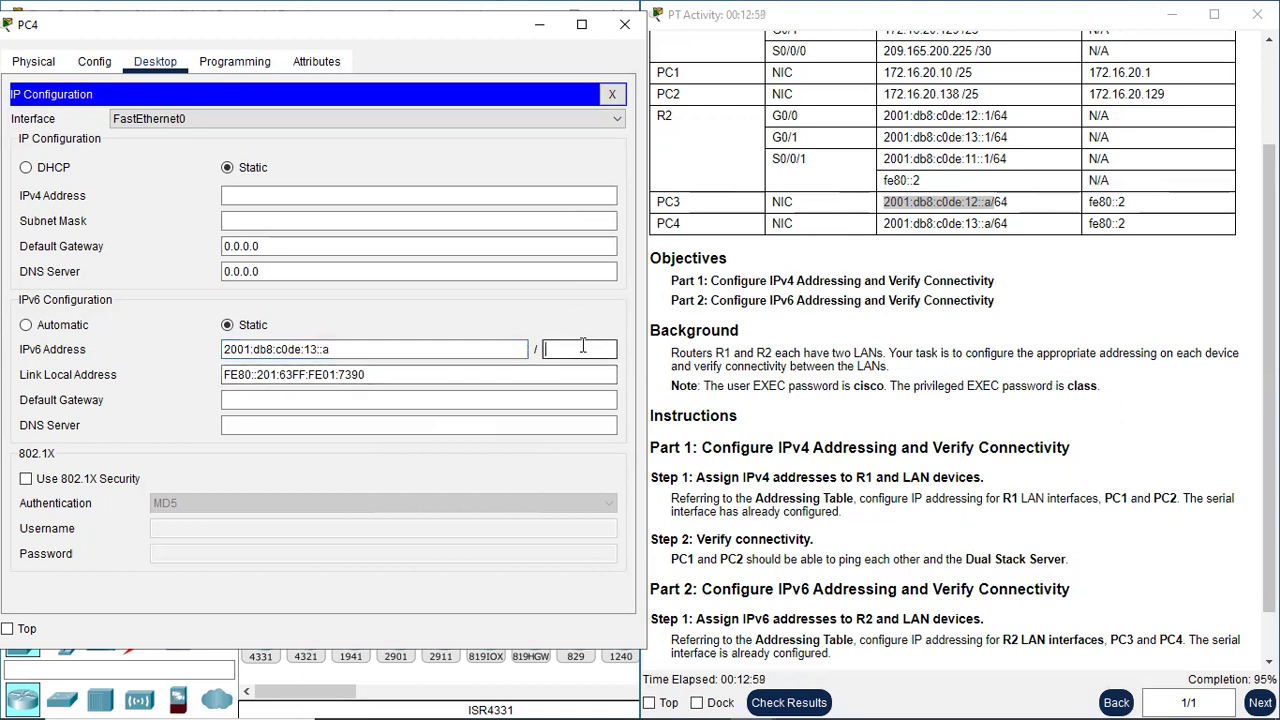
{"action": "type", "text": "64"}
Set PC4's IPv6 default gateway to fe80::2 and close the PC4 window.
{"action": "left_click", "coordinate": [402, 402]}
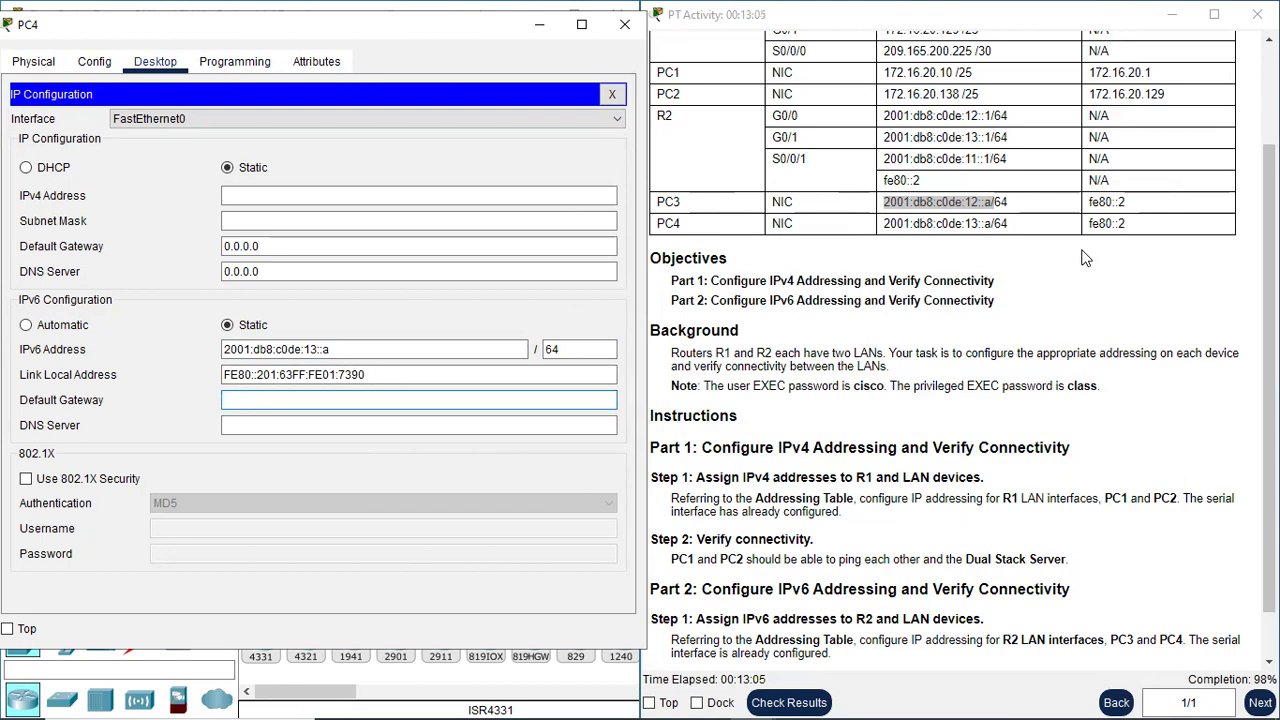
{"action": "type", "text": "fe80::2"}
{"action": "left_click", "coordinate": [612, 95]}
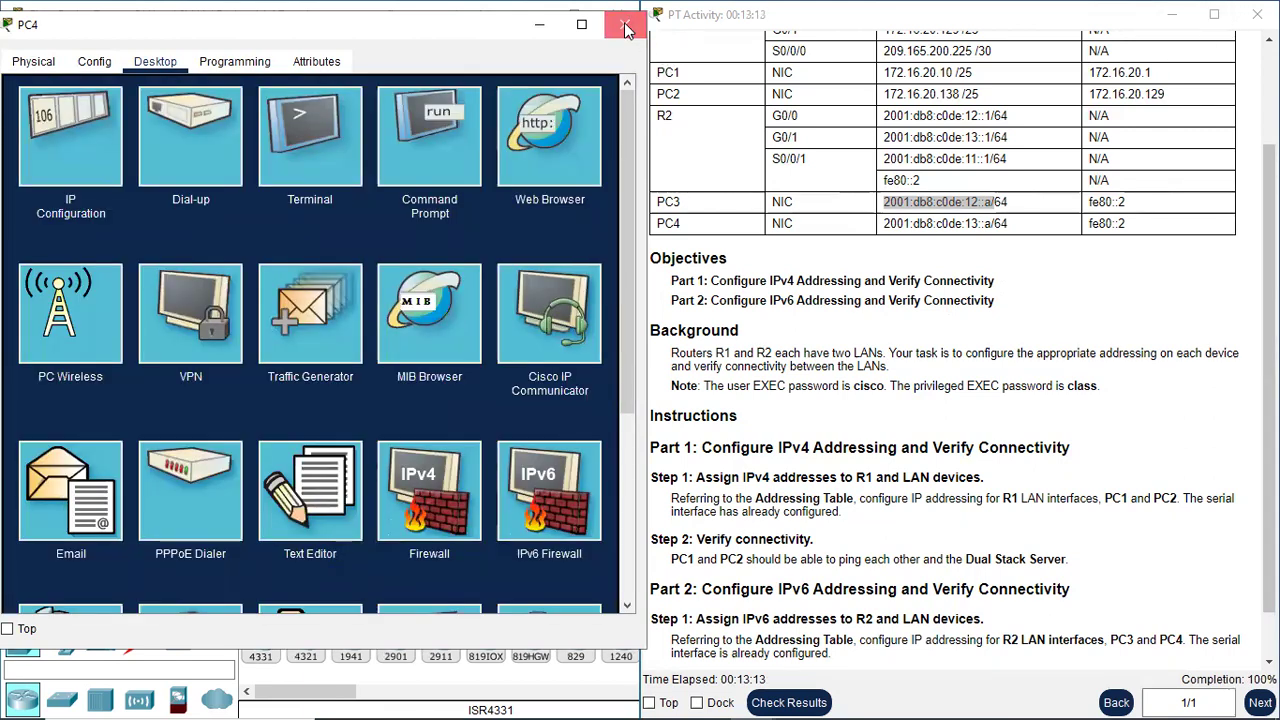
{"action": "left_click", "coordinate": [624, 27]}
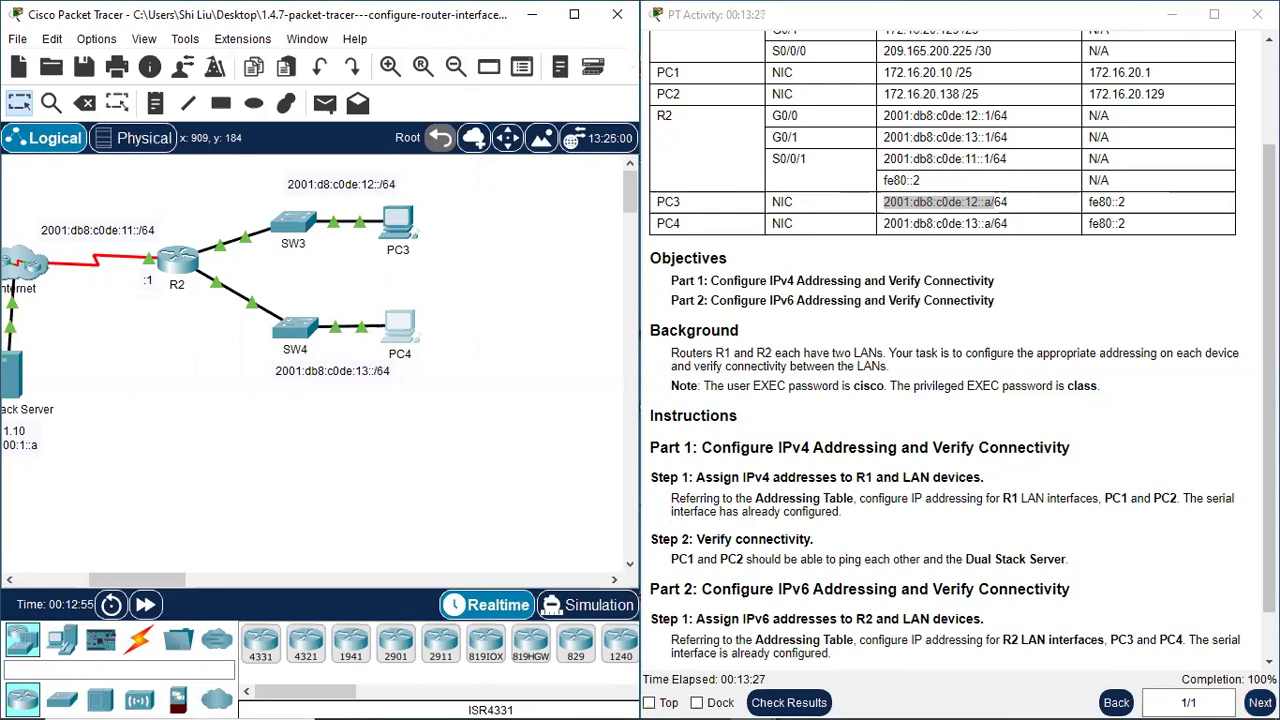
Check the Part 2 connectivity instructions and open the Command Prompt on PC3.
{"action": "scroll", "coordinate": [872, 590], "scroll_direction": "down", "scroll_amount": 1}
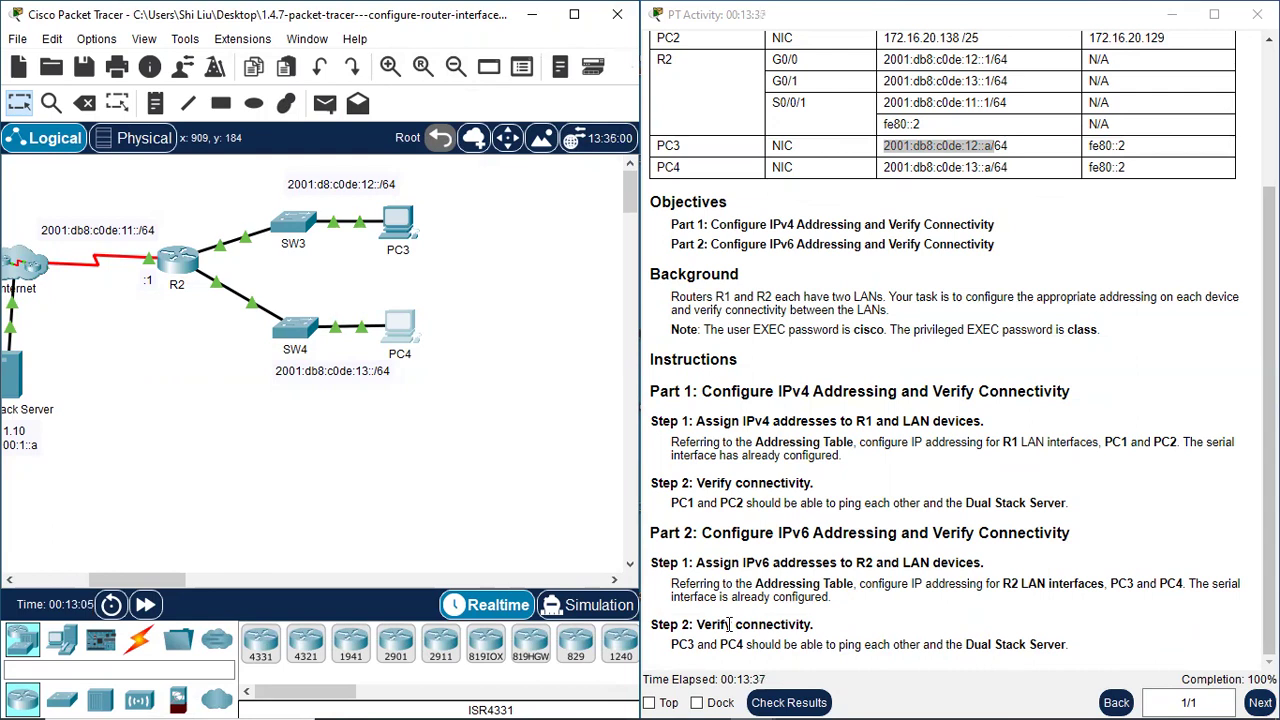
{"action": "left_click_drag", "start_coordinate": [169, 580], "coordinate": [151, 590]}
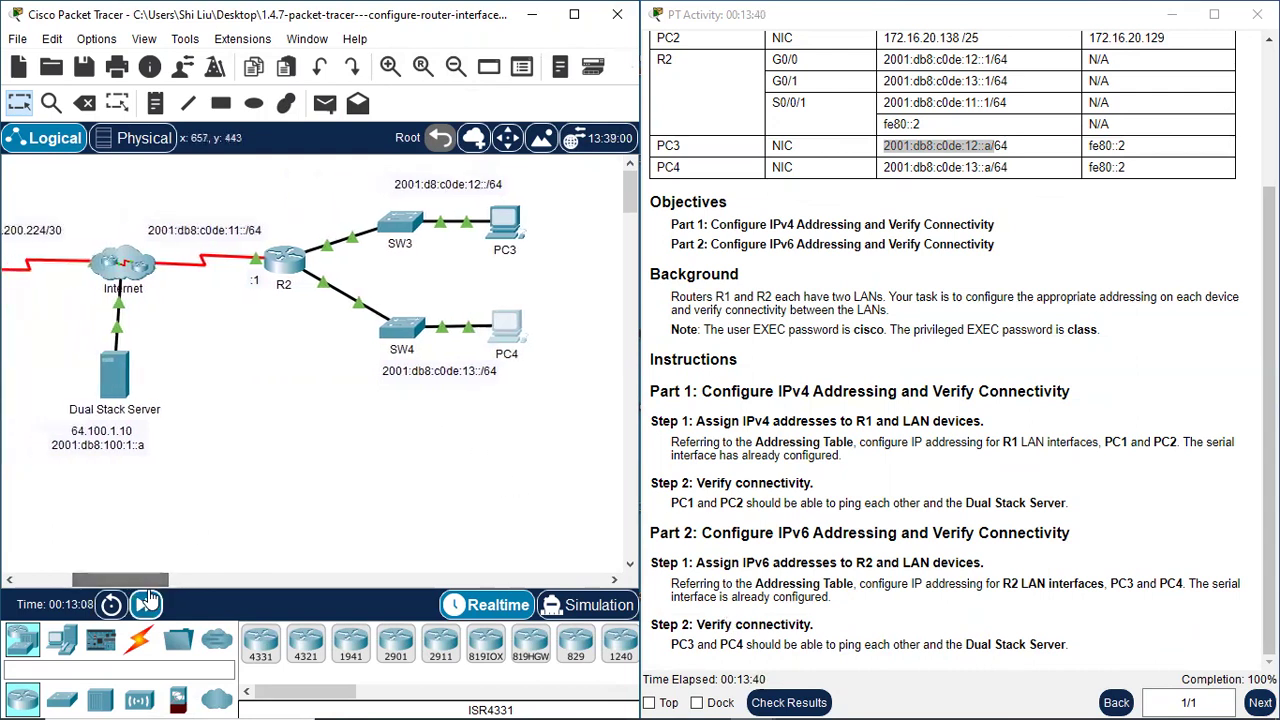
{"action": "left_click", "coordinate": [506, 224]}
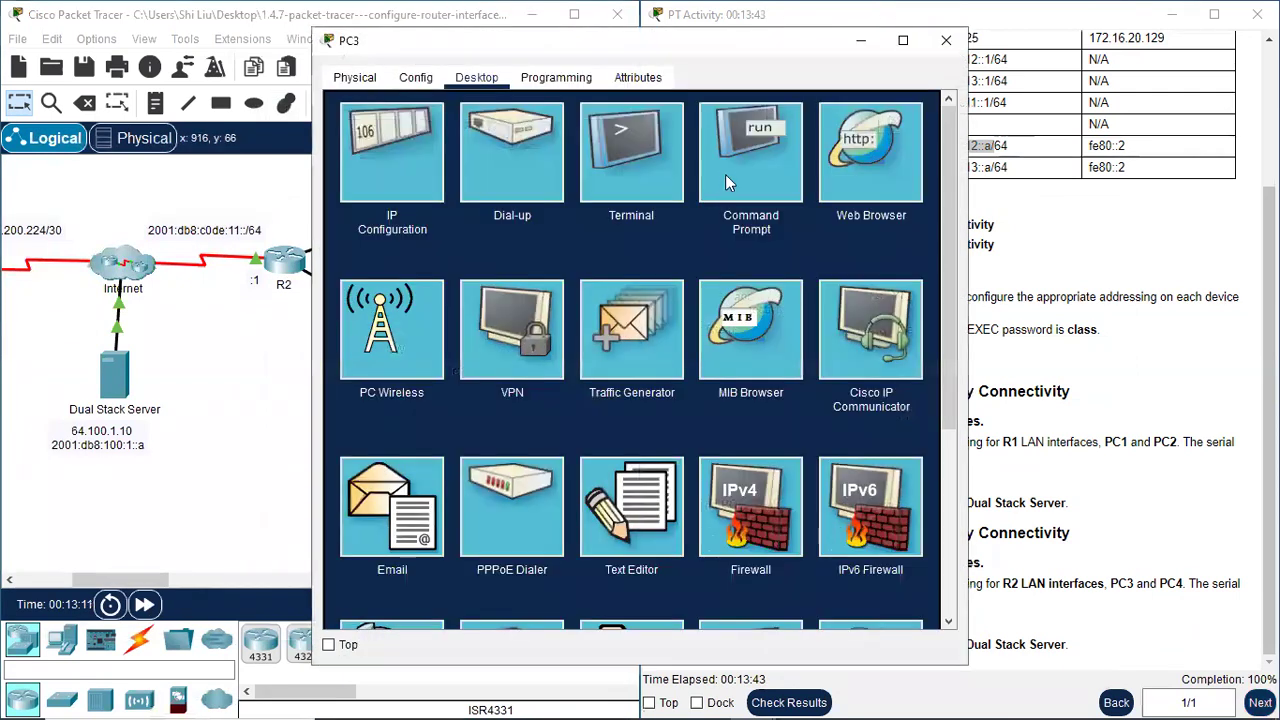
{"action": "left_click", "coordinate": [750, 160]}
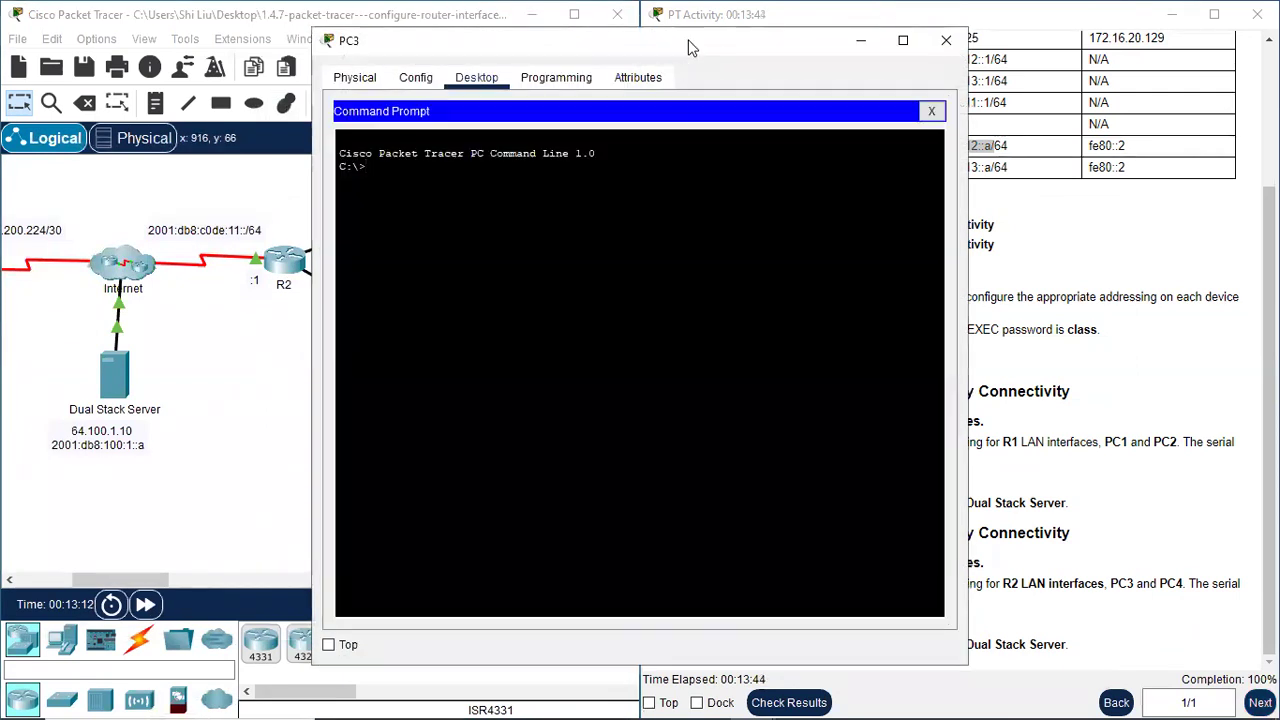
{"action": "left_click_drag", "start_coordinate": [688, 47], "coordinate": [468, 87]}
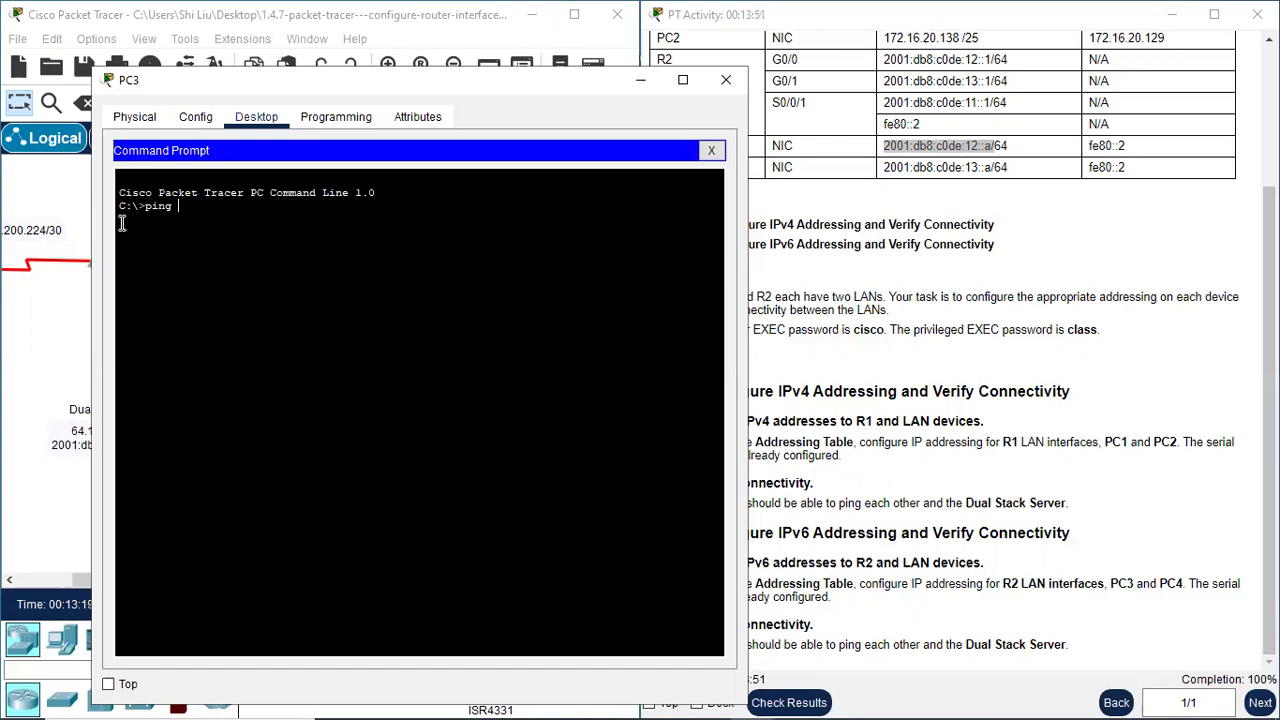
Ping PC4 at 2001:db8:c0de:13::a from PC3, adapting the copied PC3 address.
{"action": "right_click", "coordinate": [182, 207]}
{"action": "left_click", "coordinate": [238, 238]}
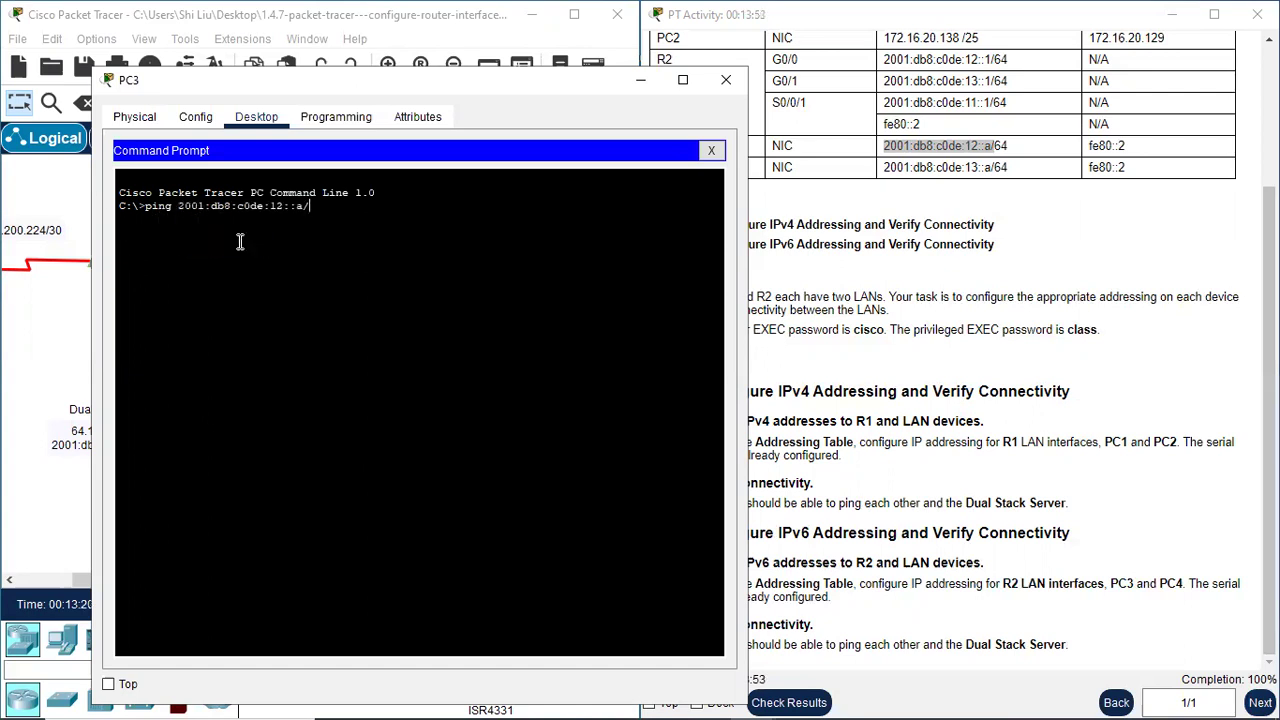
{"action": "left_click_drag", "start_coordinate": [375, 90], "coordinate": [285, 66]}
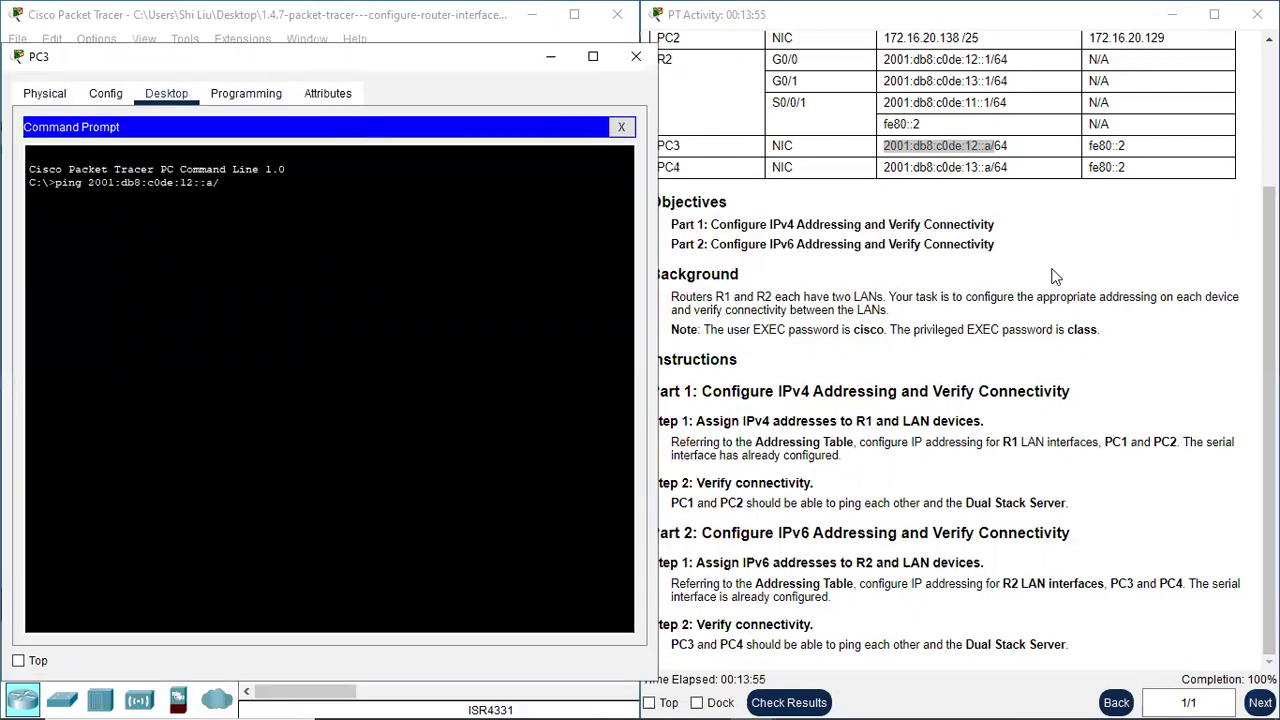
{"action": "key", "text": "BackSpace"}
{"action": "key", "text": "Left"}
{"action": "key", "text": "Left"}
{"action": "key", "text": "BackSpace"}
{"action": "type", "text": "3"}
{"action": "key", "text": "Return"}
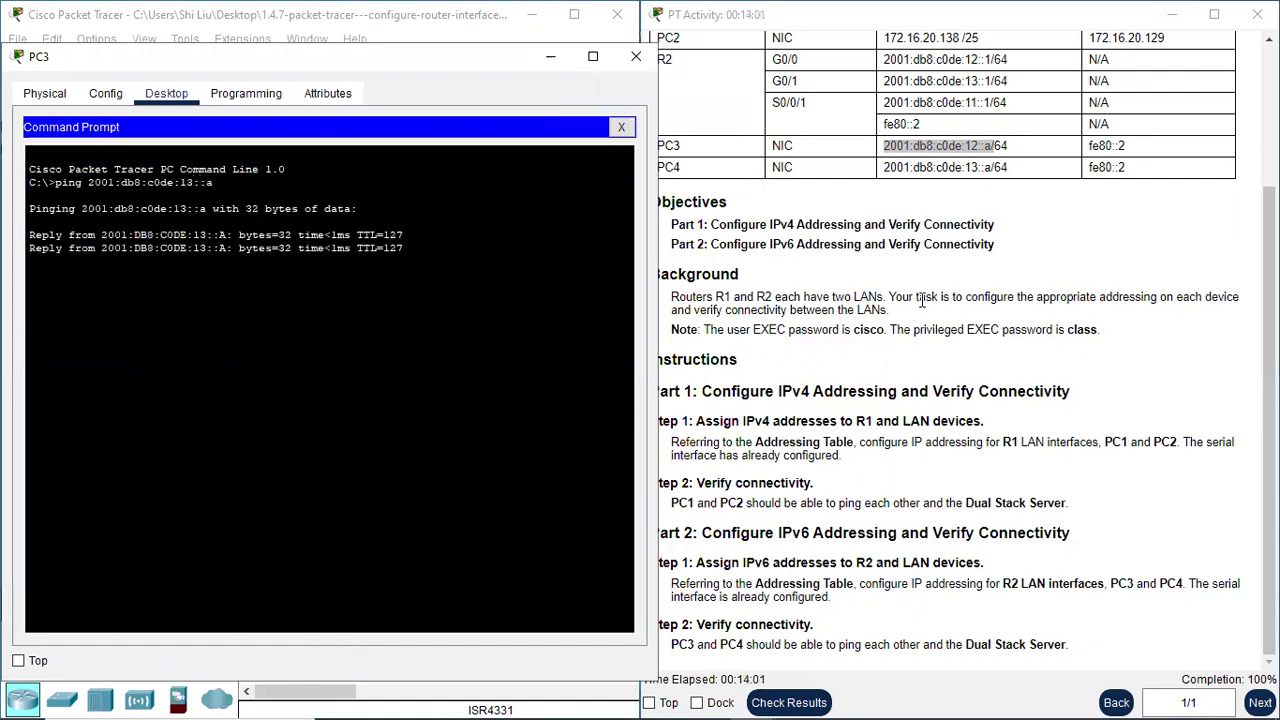
Copy the executed ping command from PC3's Command Prompt.
{"action": "mouse_move", "coordinate": [203, 185]}
{"action": "left_mouse_down"}
{"action": "mouse_move", "coordinate": [47, 190]}
{"action": "mouse_move", "coordinate": [215, 186]}
{"action": "left_mouse_up"}
{"action": "left_click", "coordinate": [58, 178]}
{"action": "right_click", "coordinate": [187, 188]}
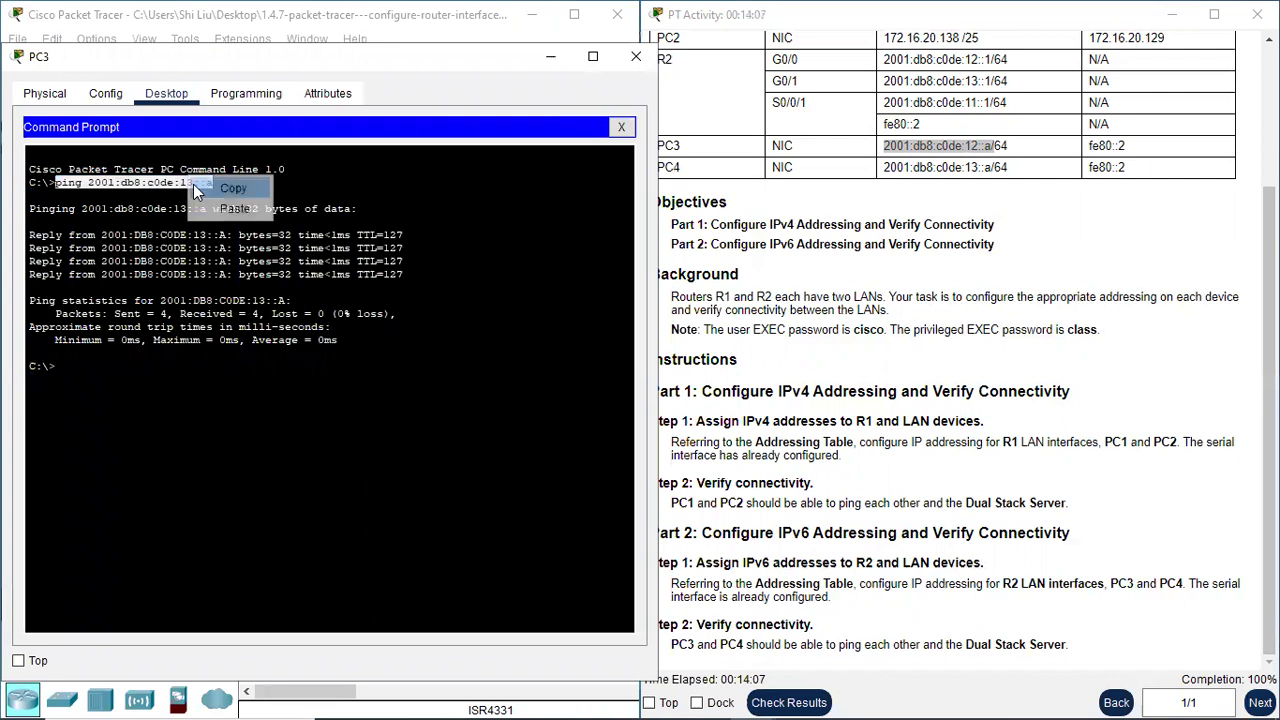
{"action": "left_click", "coordinate": [253, 188]}
{"action": "left_click", "coordinate": [420, 195]}
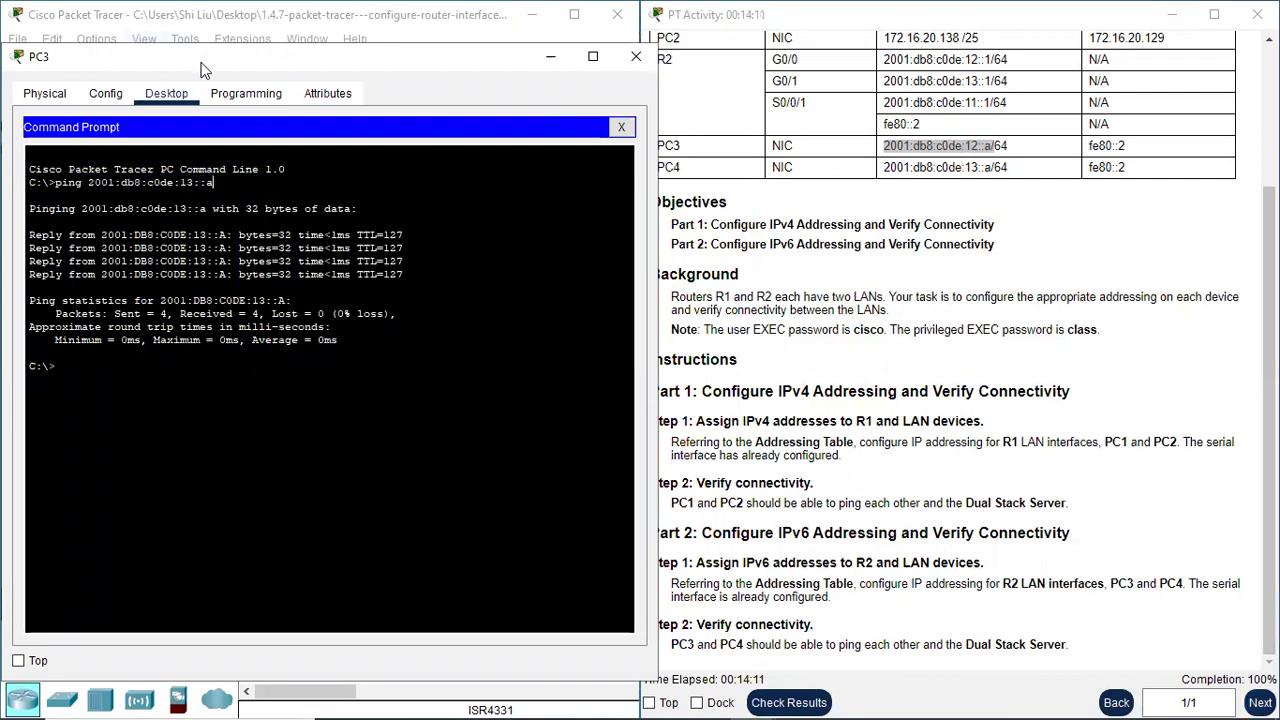
Ping the Dual Stack Server at 2001:db8:100:1::a from PC3's Command Prompt by editing the previous ping command, and close the PC3 window.
{"action": "left_click_drag", "start_coordinate": [200, 70], "coordinate": [798, 174]}
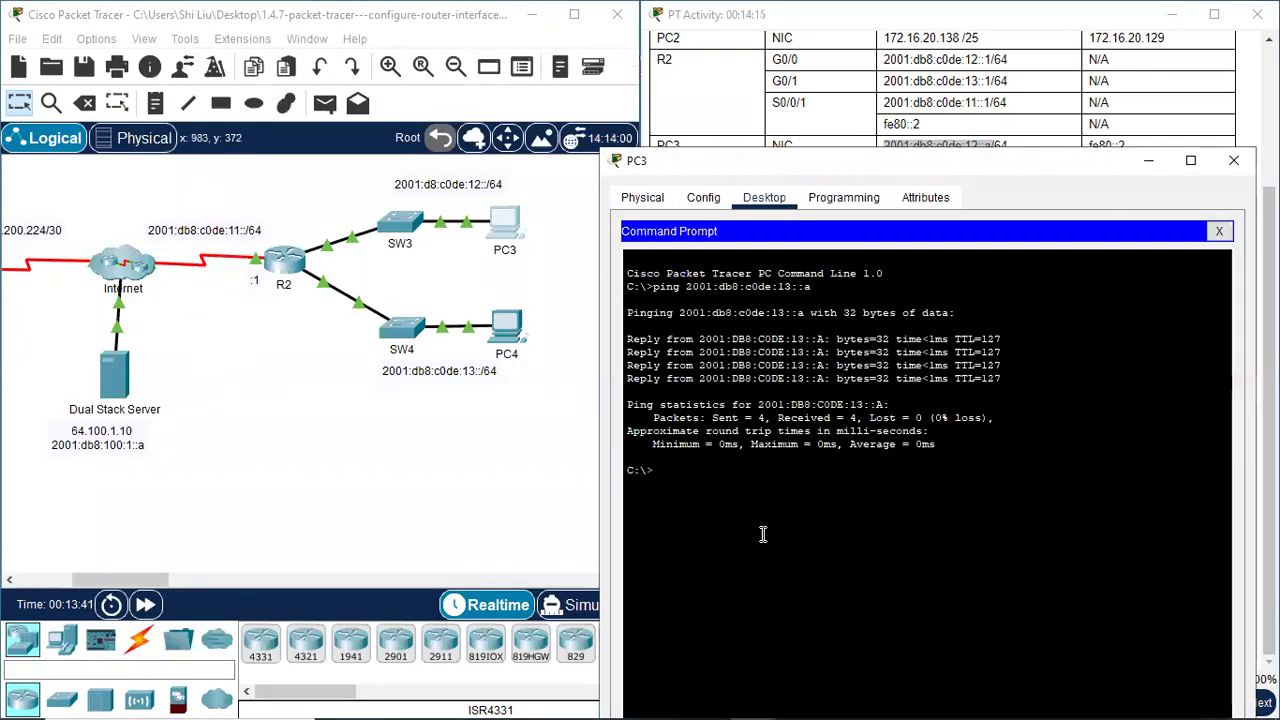
{"action": "left_click", "coordinate": [686, 472]}
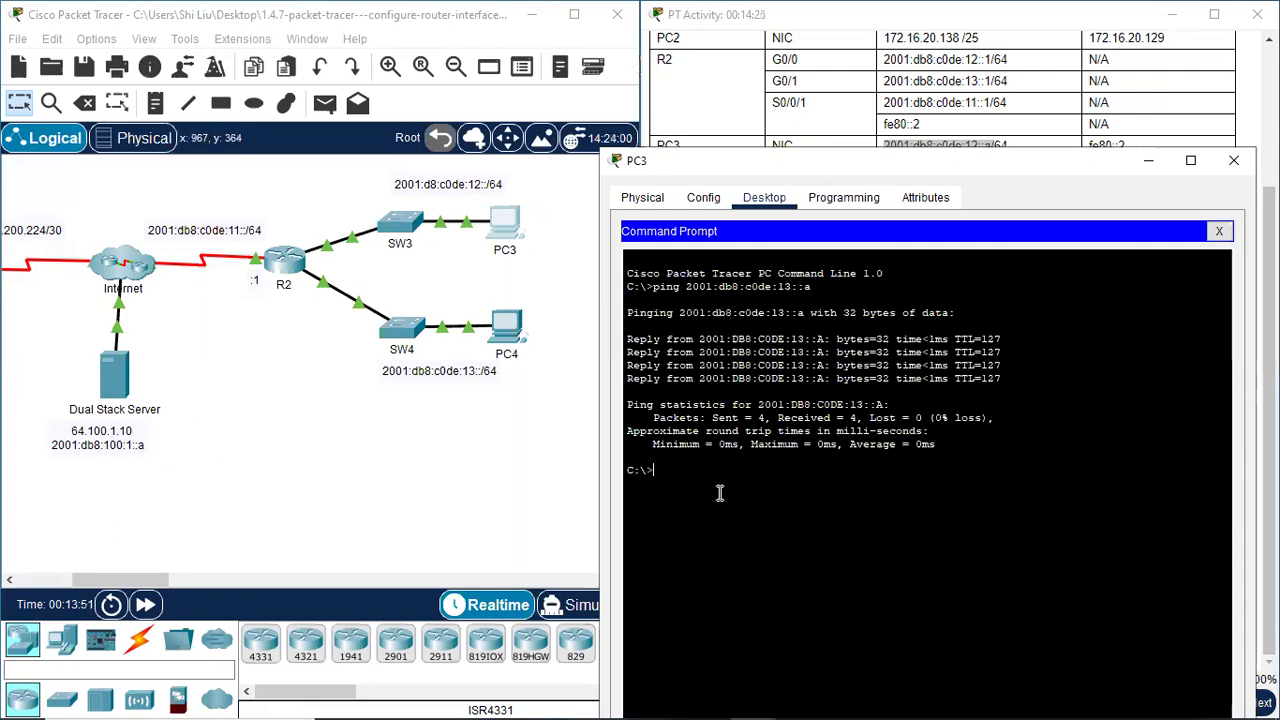
{"action": "key", "text": "Up"}
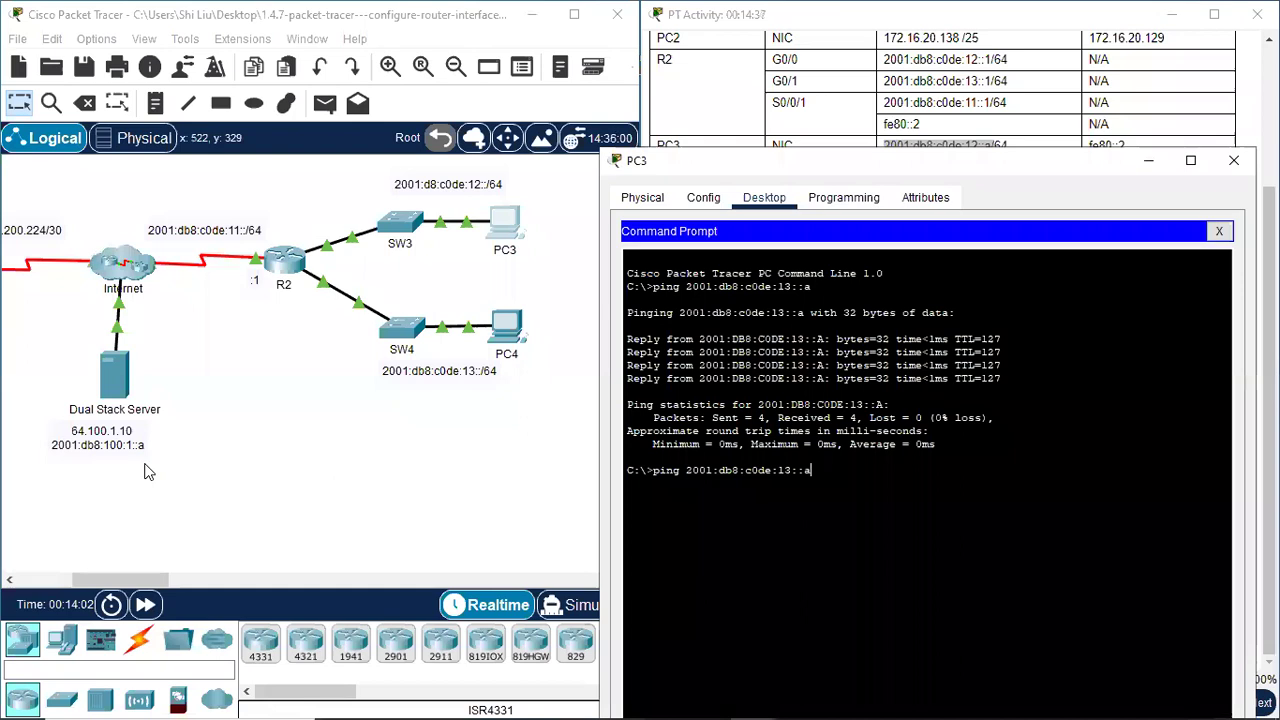
{"action": "key", "text": "Left"}
{"action": "key", "text": "BackSpace"}
{"action": "key", "text": "BackSpace"}
{"action": "key", "text": "BackSpace"}
{"action": "key", "text": "BackSpace"}
{"action": "key", "text": "BackSpace"}
{"action": "type", "text": "100"}
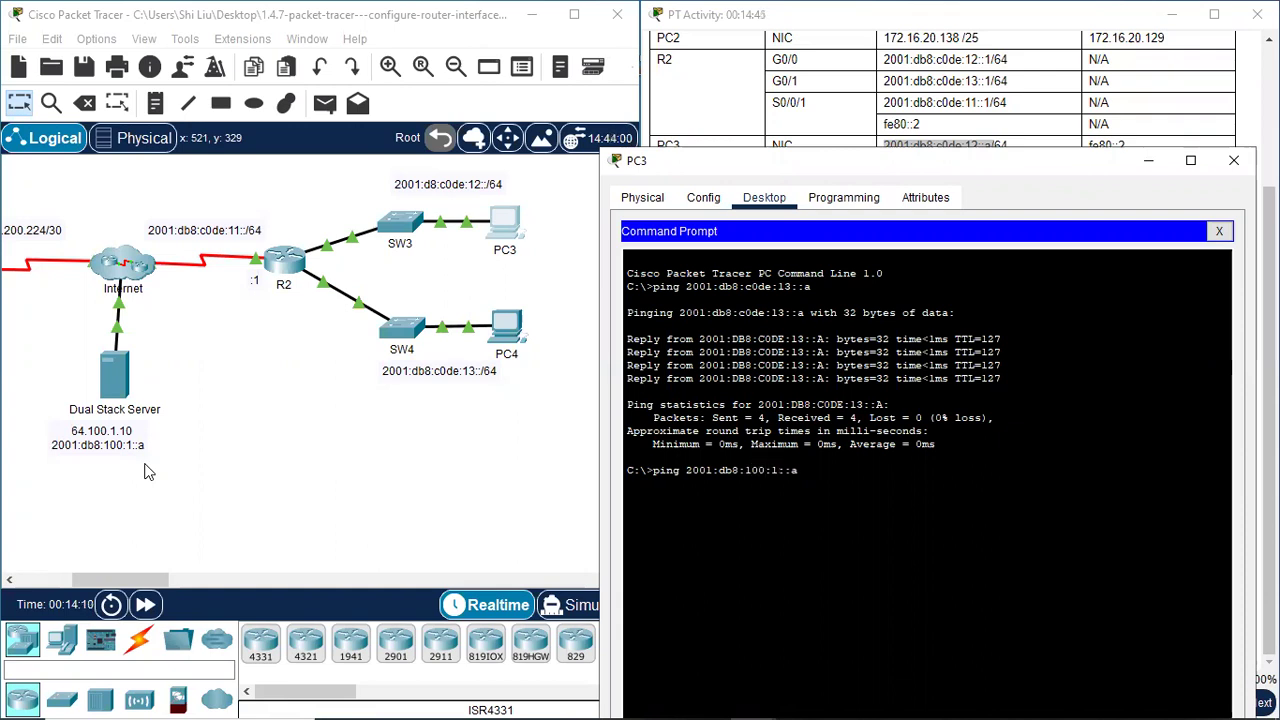
{"action": "key", "text": "Return"}
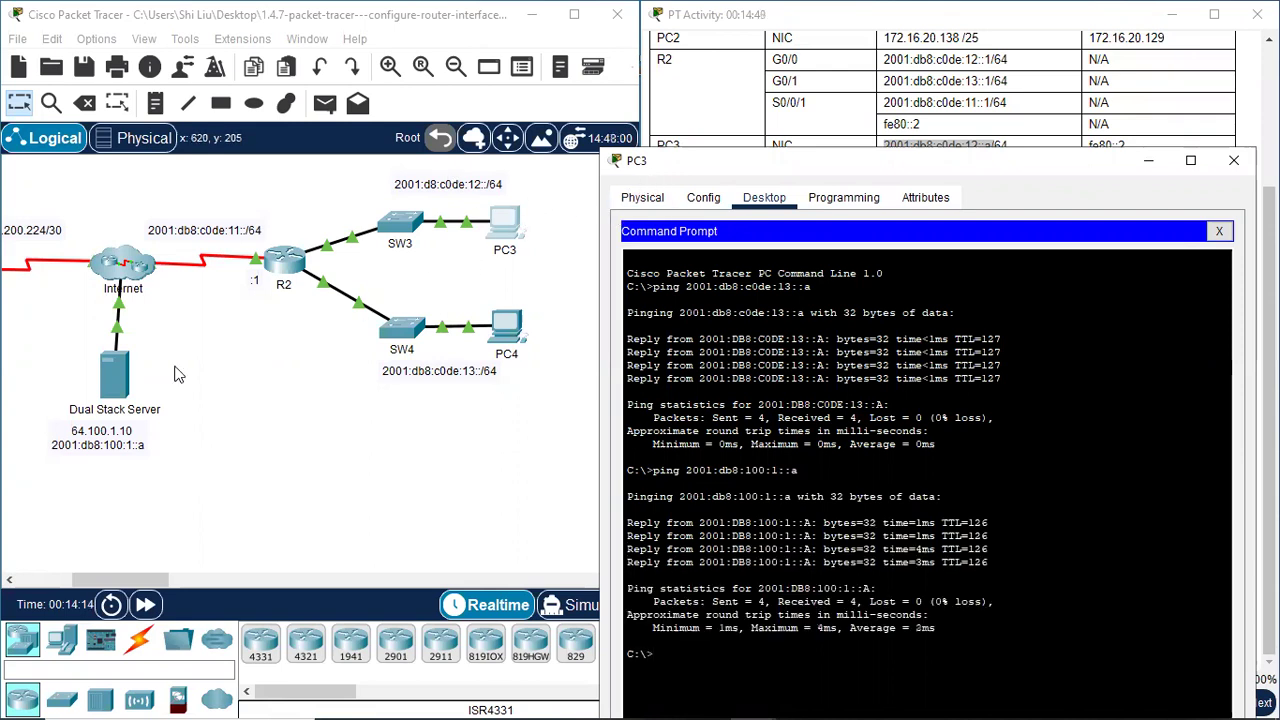
{"action": "left_click", "coordinate": [1233, 160]}
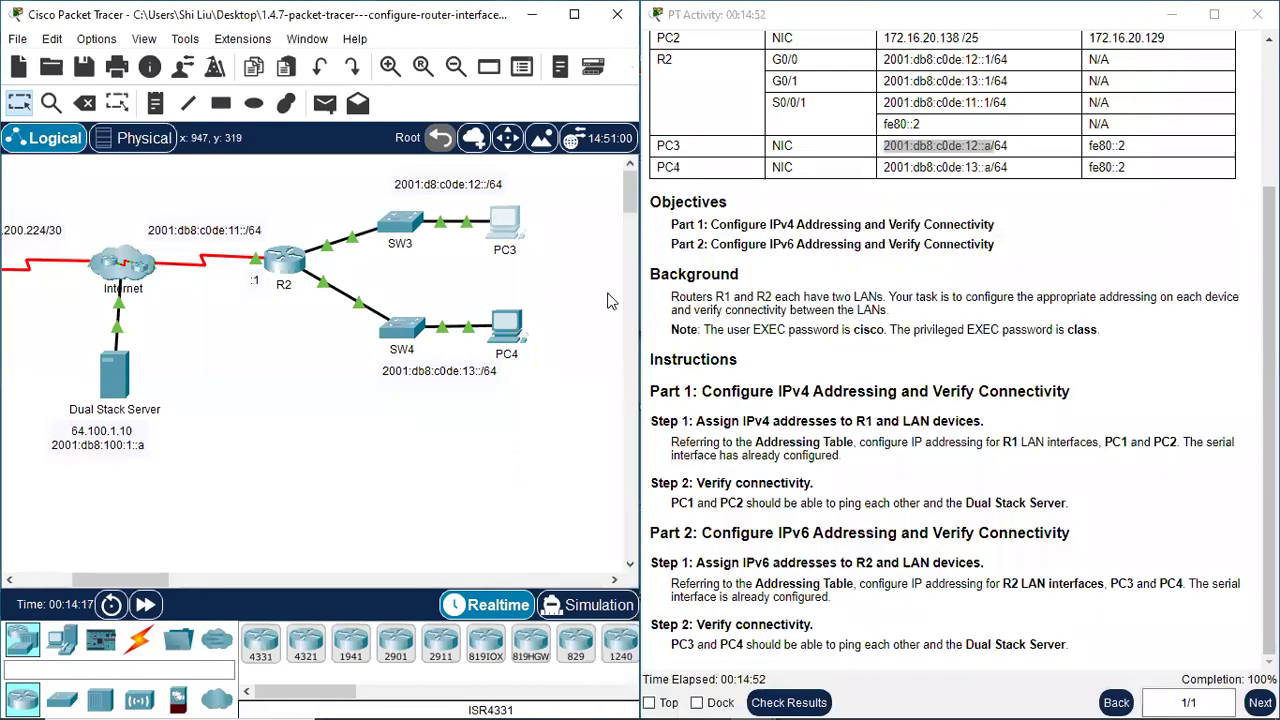
Open the Command Prompt on PC4 and ping PC3 at 2001:db8:c0de:12::a by pasting and adapting the copied ping command.
{"action": "left_click", "coordinate": [506, 330]}
{"action": "left_click", "coordinate": [757, 172]}
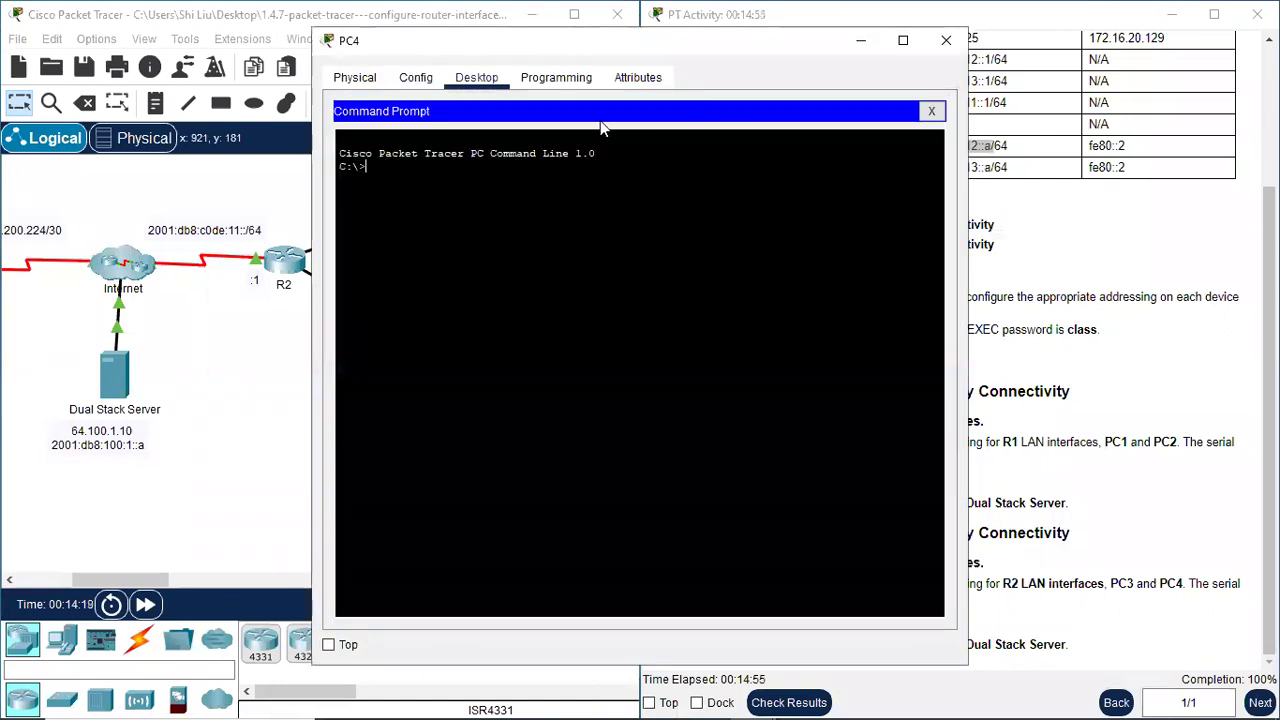
{"action": "right_click", "coordinate": [391, 176]}
{"action": "left_click", "coordinate": [440, 205]}
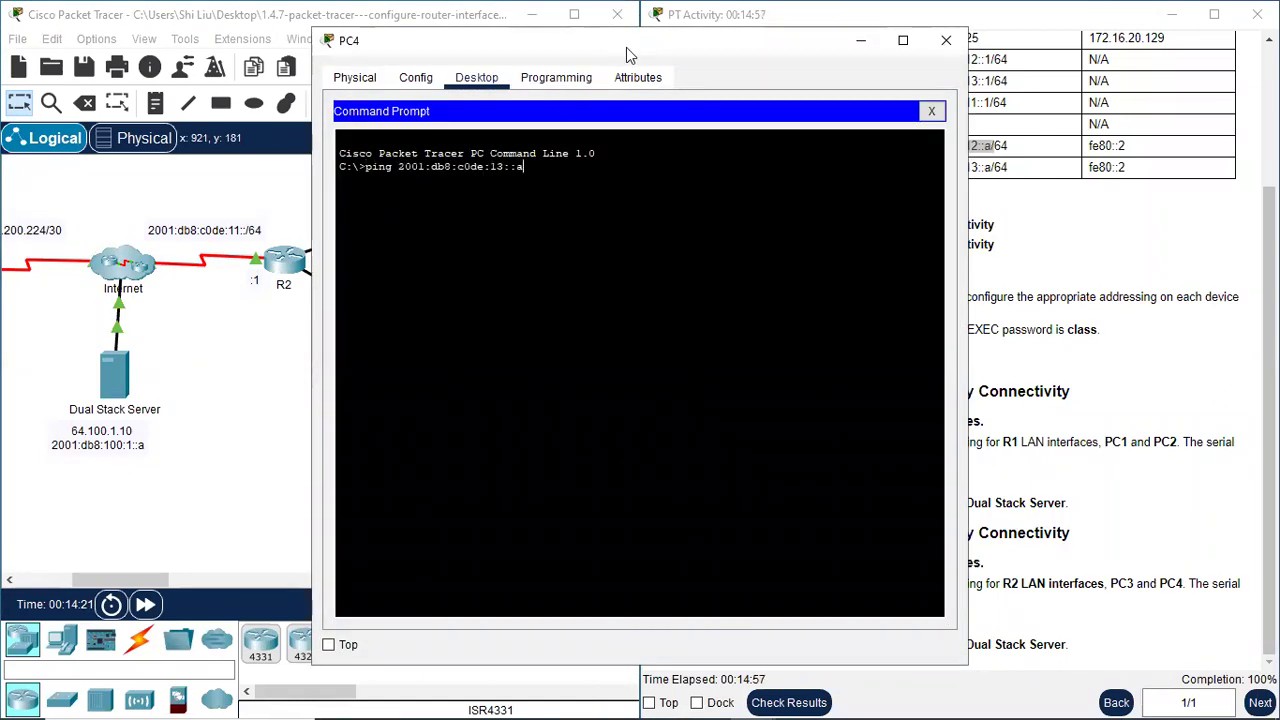
{"action": "left_click_drag", "start_coordinate": [604, 60], "coordinate": [265, 82]}
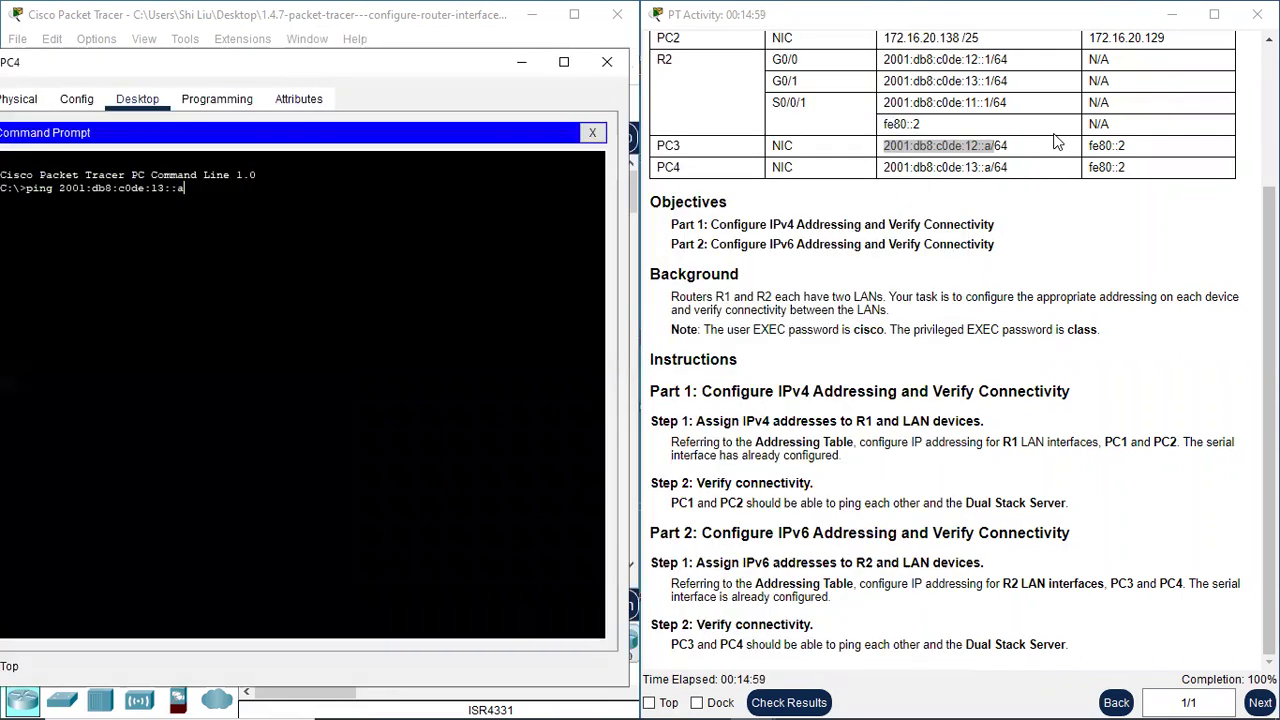
{"action": "key", "text": "Left"}
{"action": "key", "text": "Left"}
{"action": "key", "text": "Left"}
{"action": "key", "text": "BackSpace"}
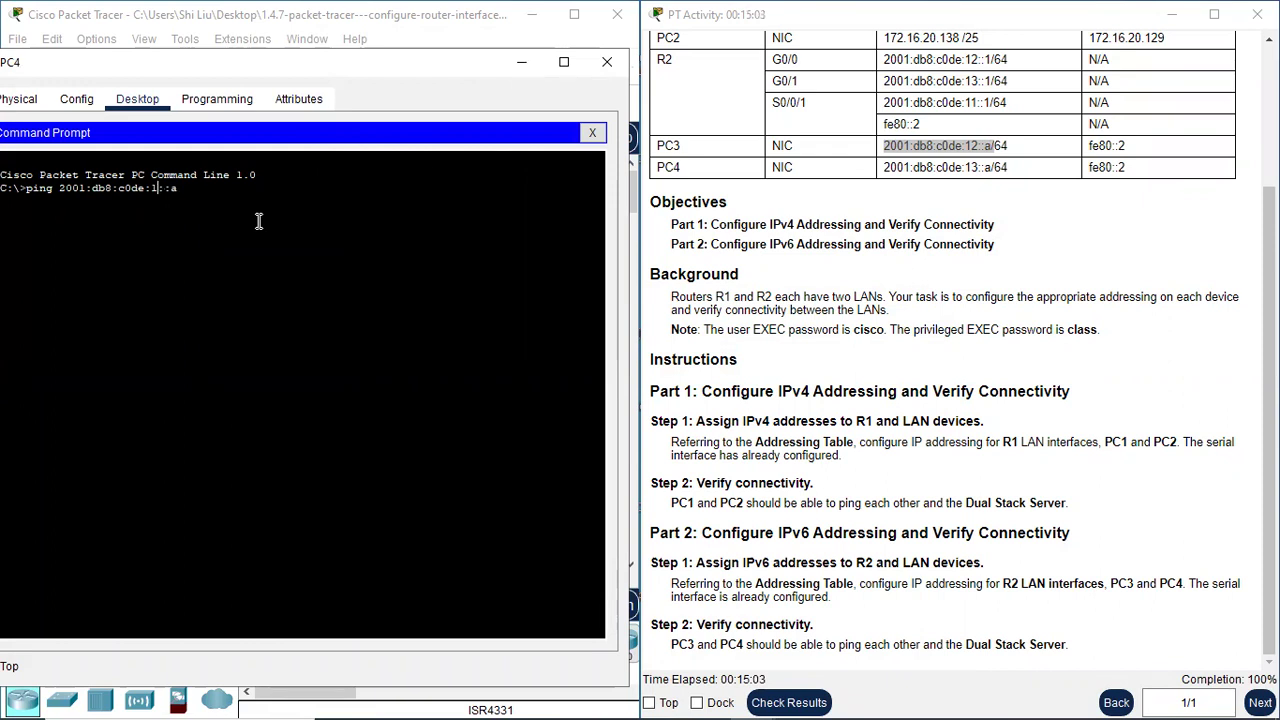
{"action": "type", "text": "2"}
{"action": "key", "text": "Return"}
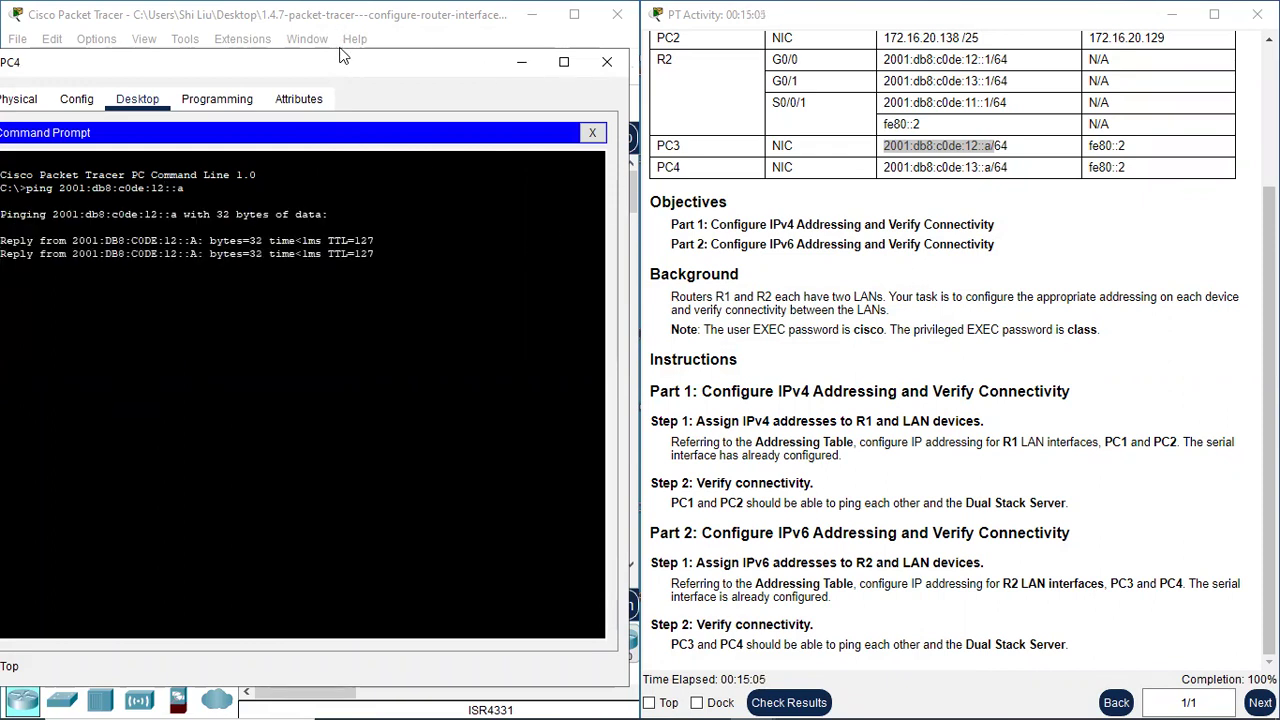
Ping the Dual Stack Server at 2001:db8:100:1::a from PC4 by editing the previous ping command, and close the PC4 window.
{"action": "left_click_drag", "start_coordinate": [354, 73], "coordinate": [884, 93]}
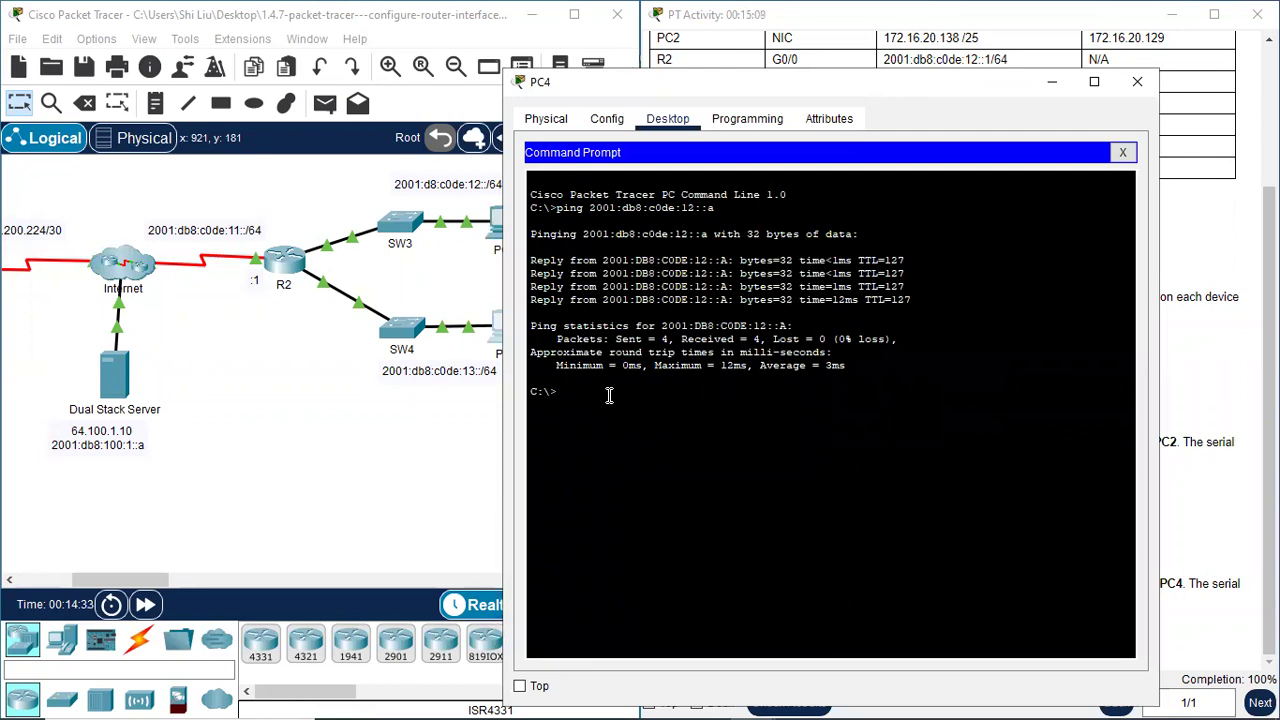
{"action": "key", "text": "Up"}
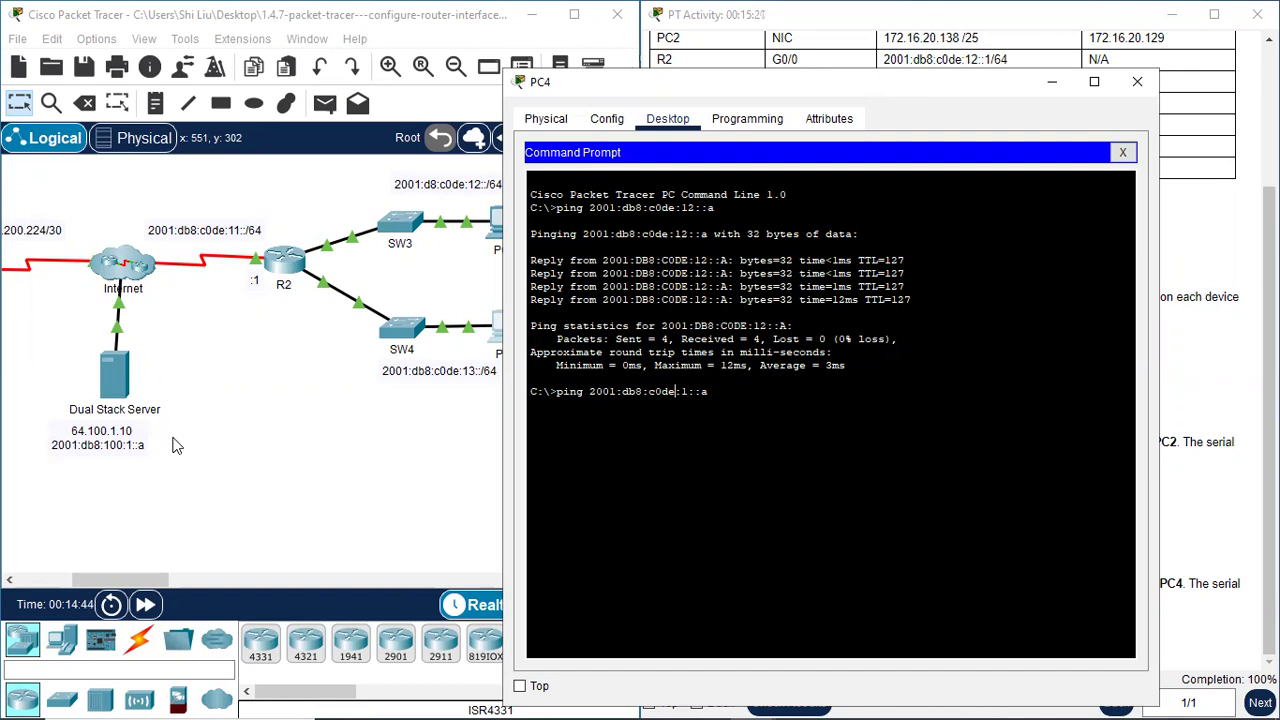
{"action": "key", "text": "Left"}
{"action": "key", "text": "Left"}
{"action": "key", "text": "Left"}
{"action": "key", "text": "Left"}
{"action": "key", "text": "Left"}
{"action": "key", "text": "BackSpace"}
{"action": "key", "text": "BackSpace"}
{"action": "key", "text": "BackSpace"}
{"action": "key", "text": "BackSpace"}
{"action": "type", "text": "100"}
{"action": "key", "text": "Return"}
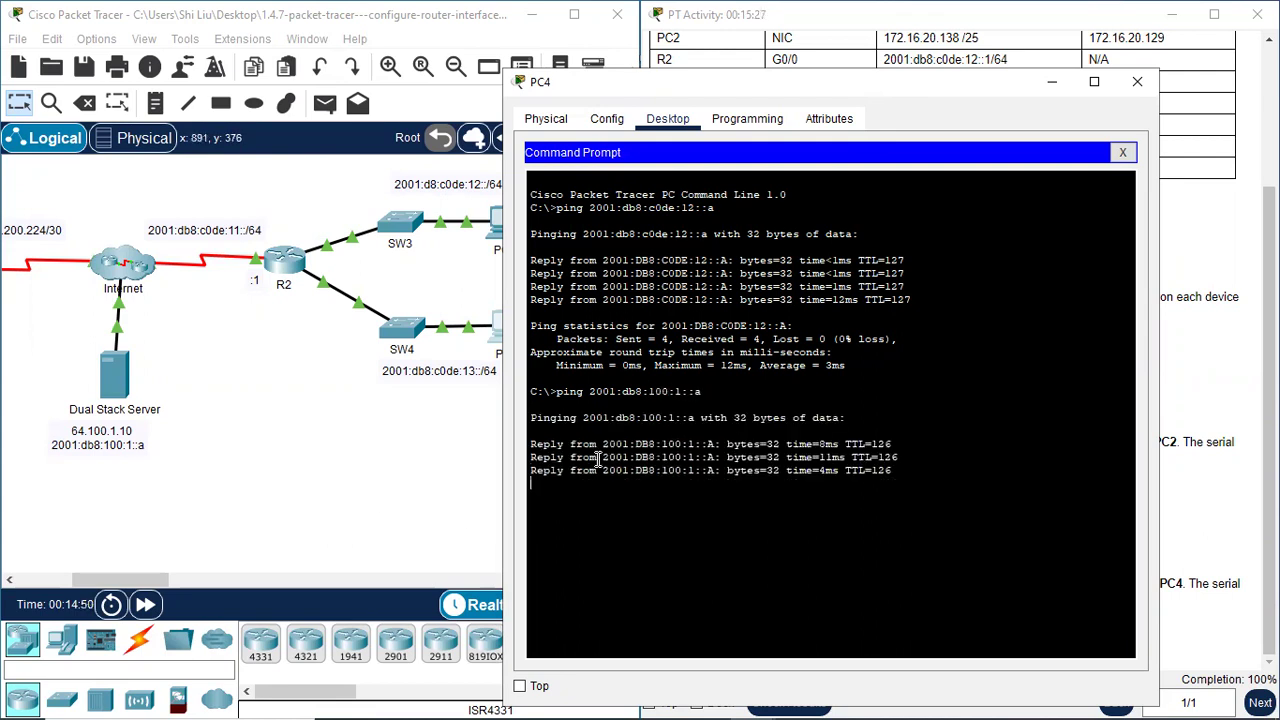
{"action": "left_click", "coordinate": [1137, 81]}
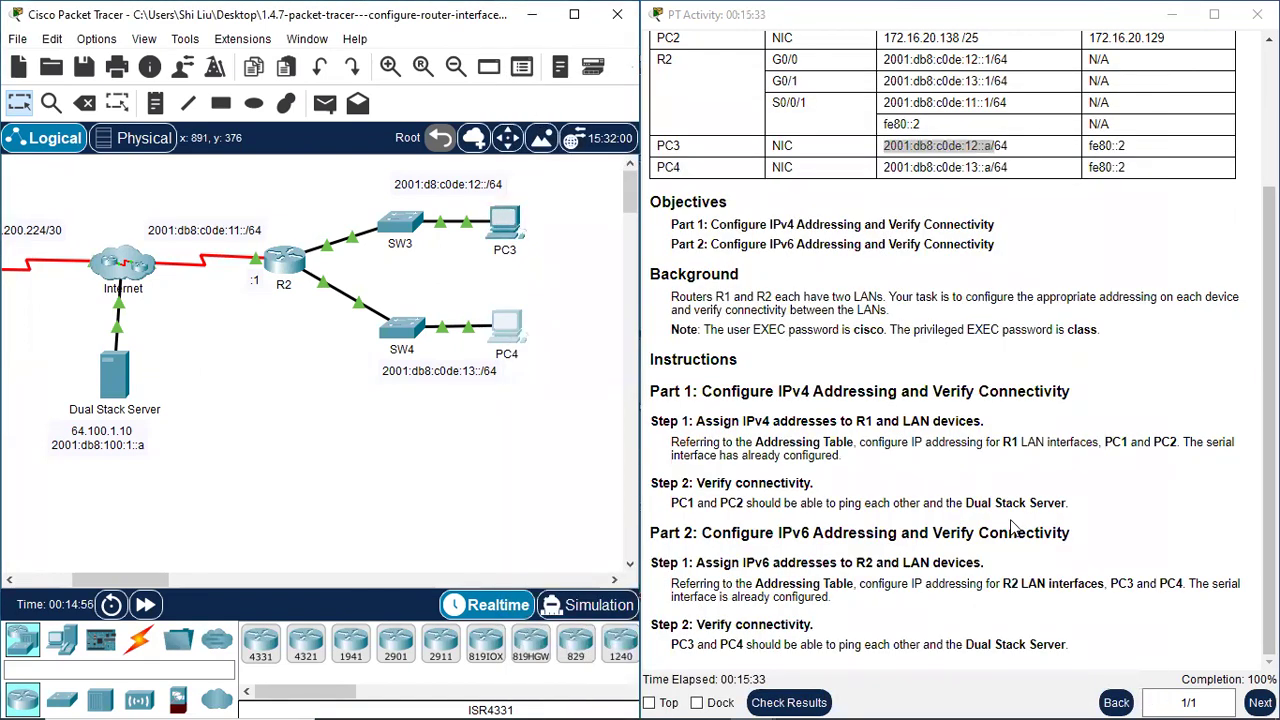
Review the Addressing Table at the beginning of the activity instructions and clear the text selection on PC3's address.
{"action": "scroll", "coordinate": [975, 540], "scroll_direction": "up", "scroll_amount": 3}
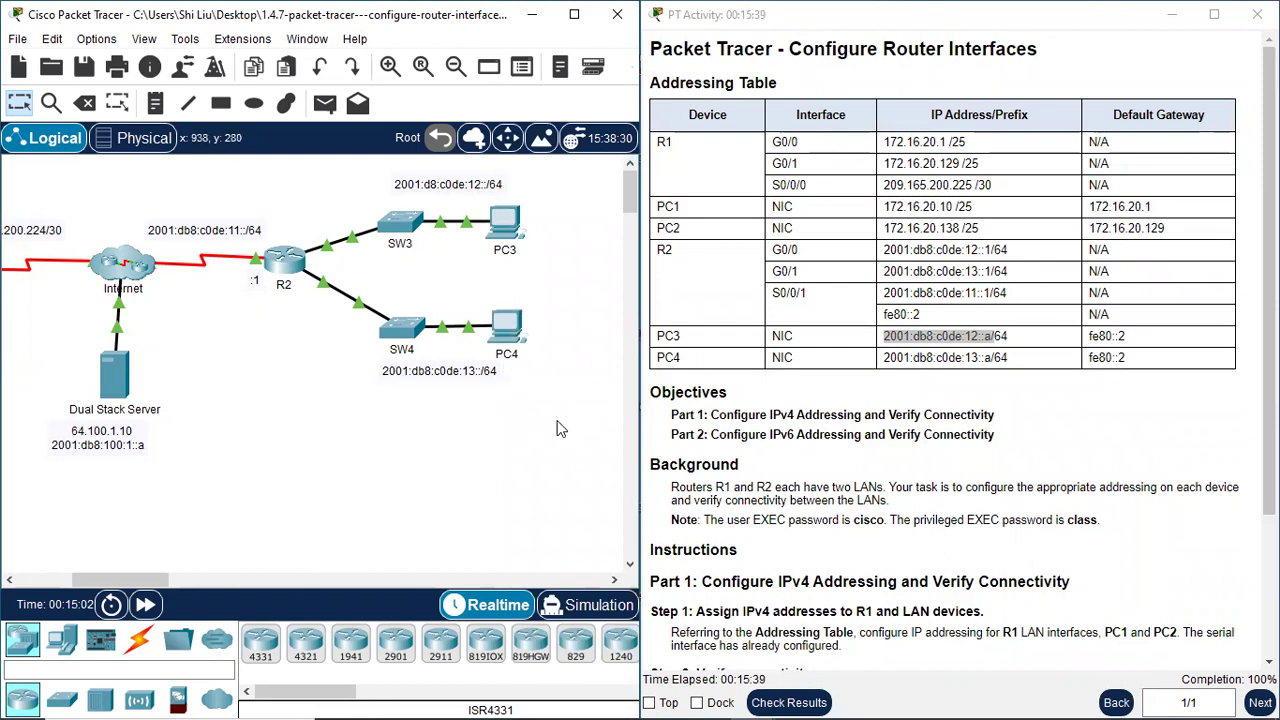
{"action": "left_click", "coordinate": [1035, 250]}
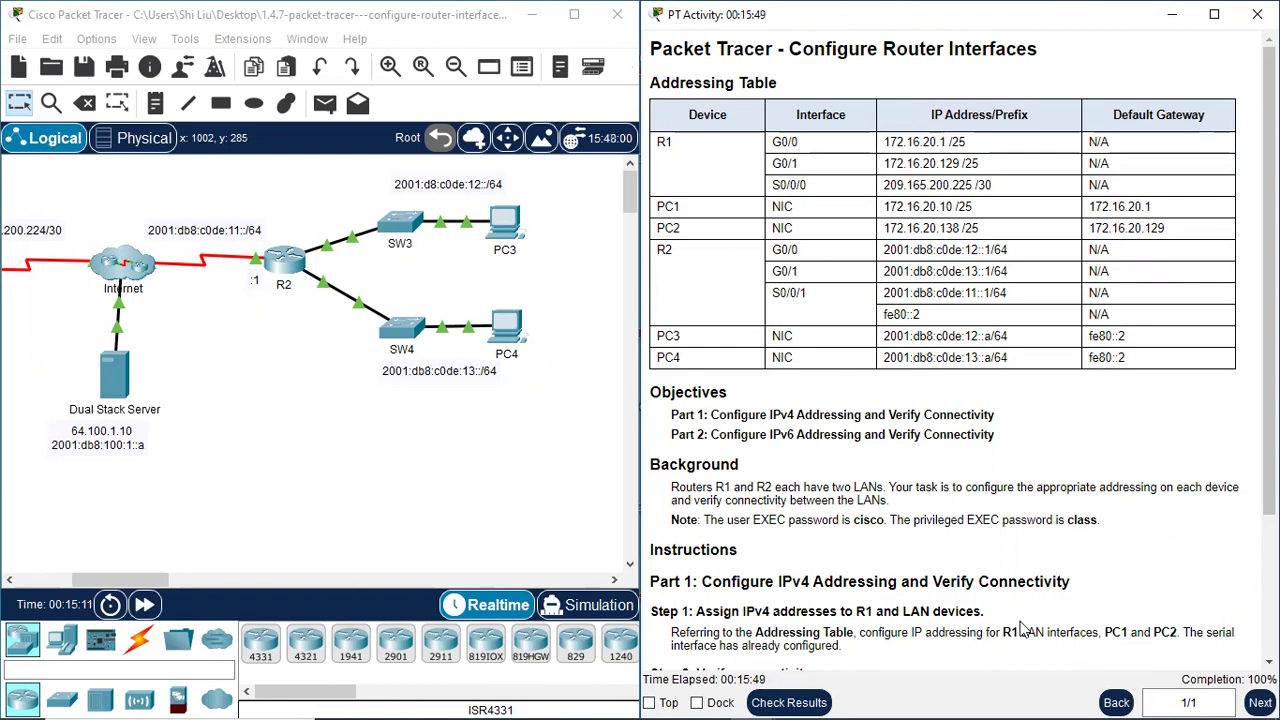
{"action": "left_click", "coordinate": [112, 604]}
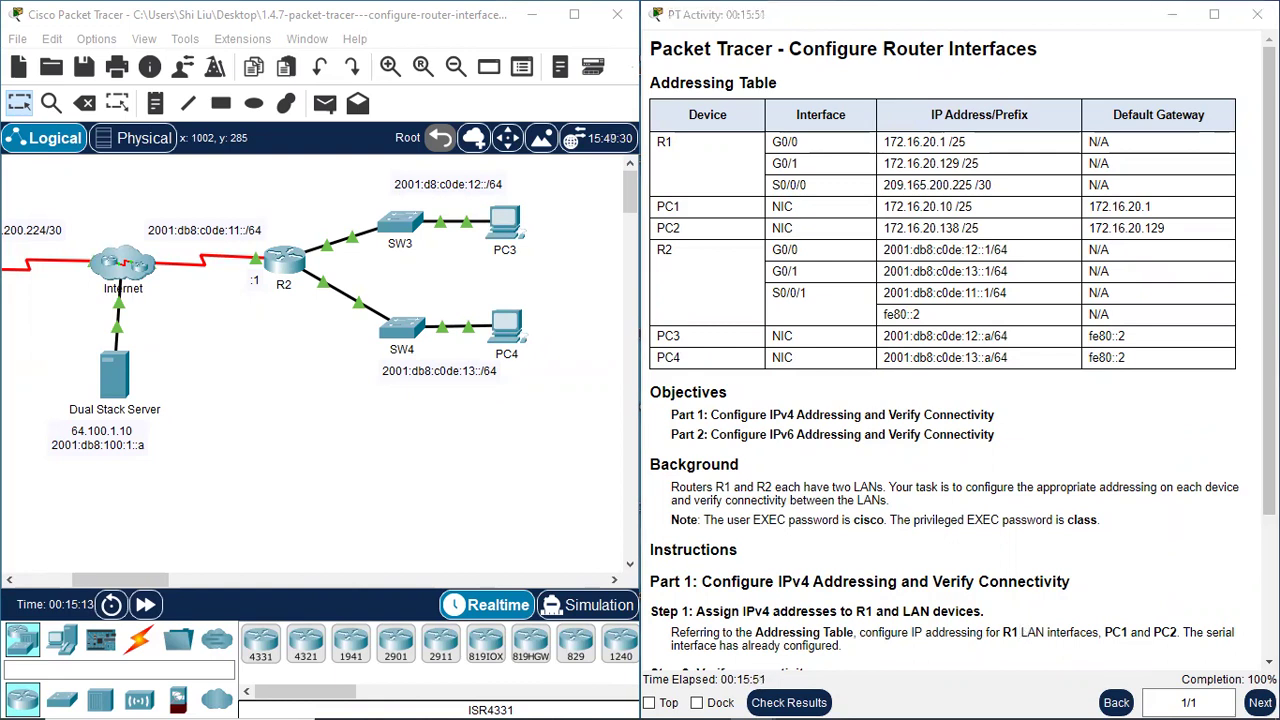